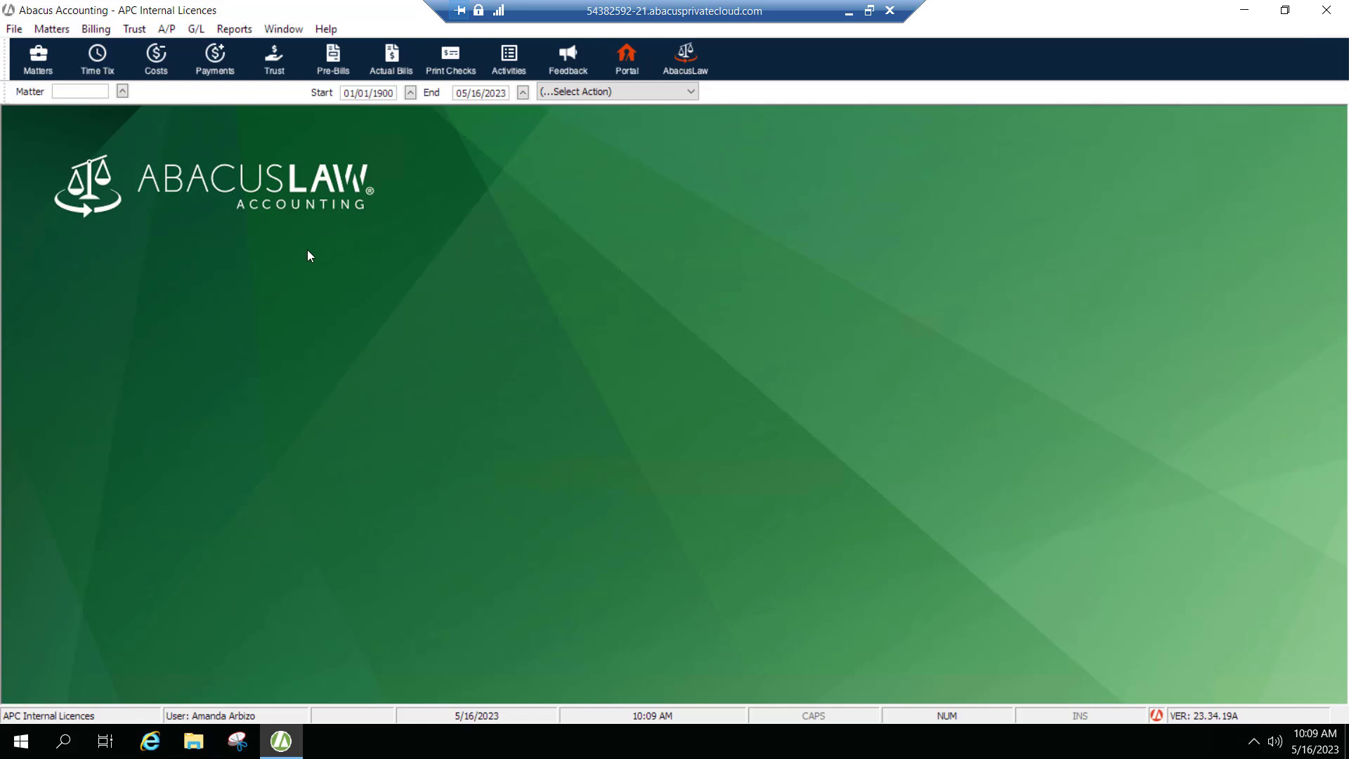
Open the company preferences and view the payment setup settings.
{"action": "left_click", "coordinate": [14, 29]}
{"action": "mouse_move", "coordinate": [17, 50]}
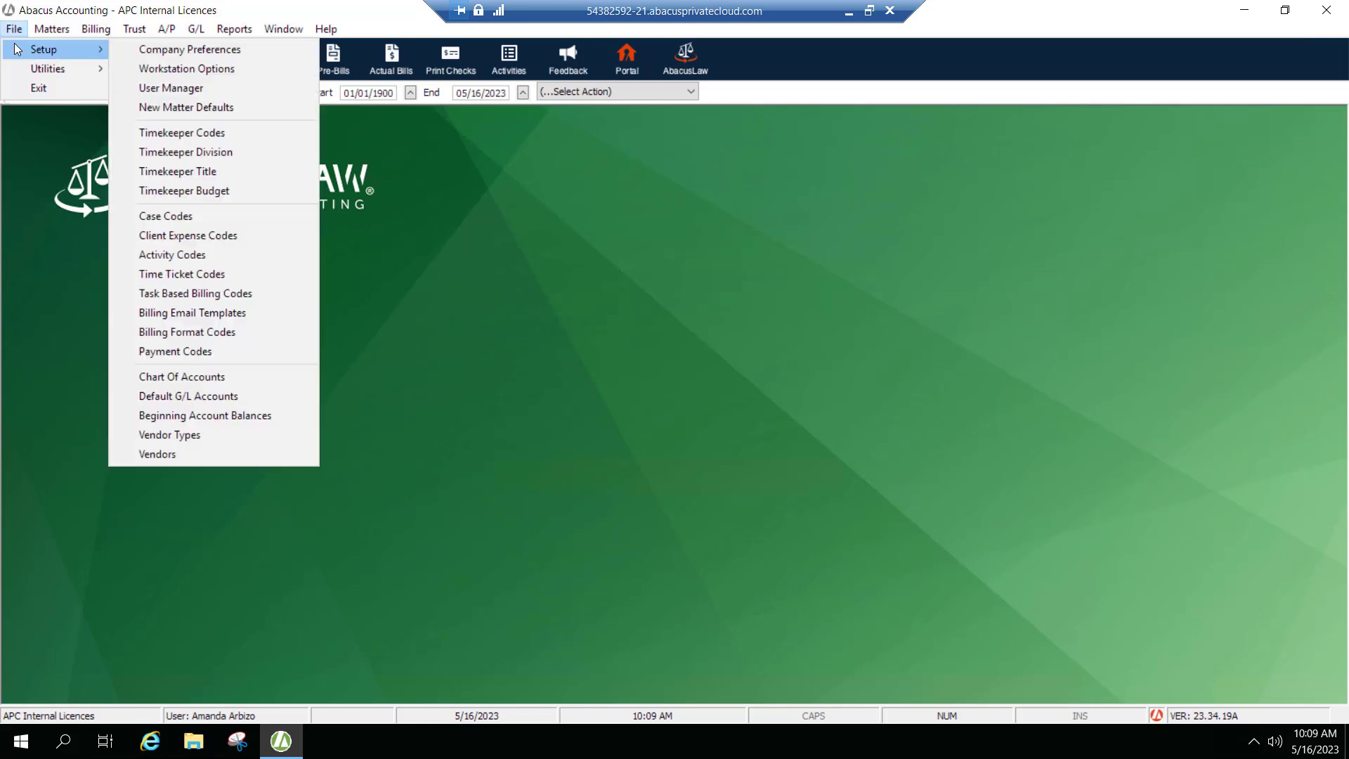
{"action": "left_click", "coordinate": [146, 55]}
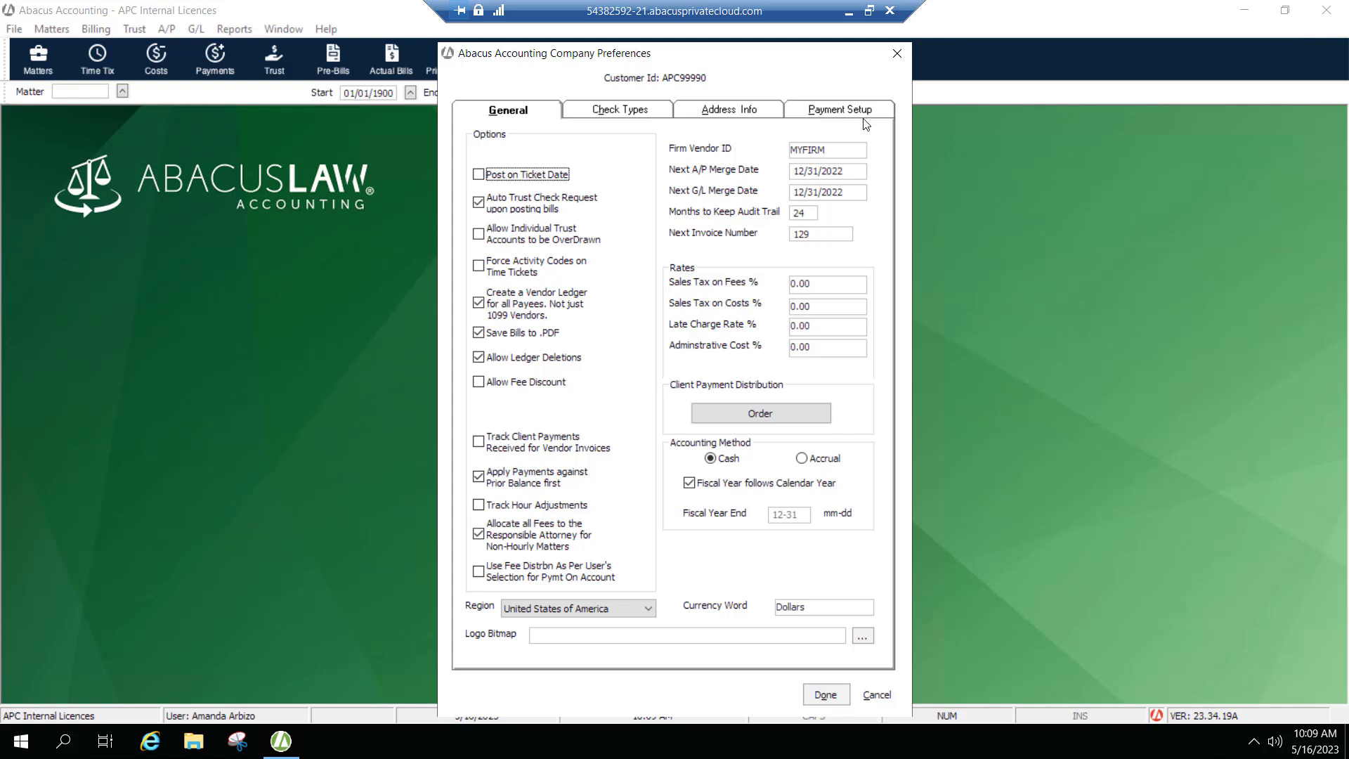
{"action": "left_click", "coordinate": [823, 114]}
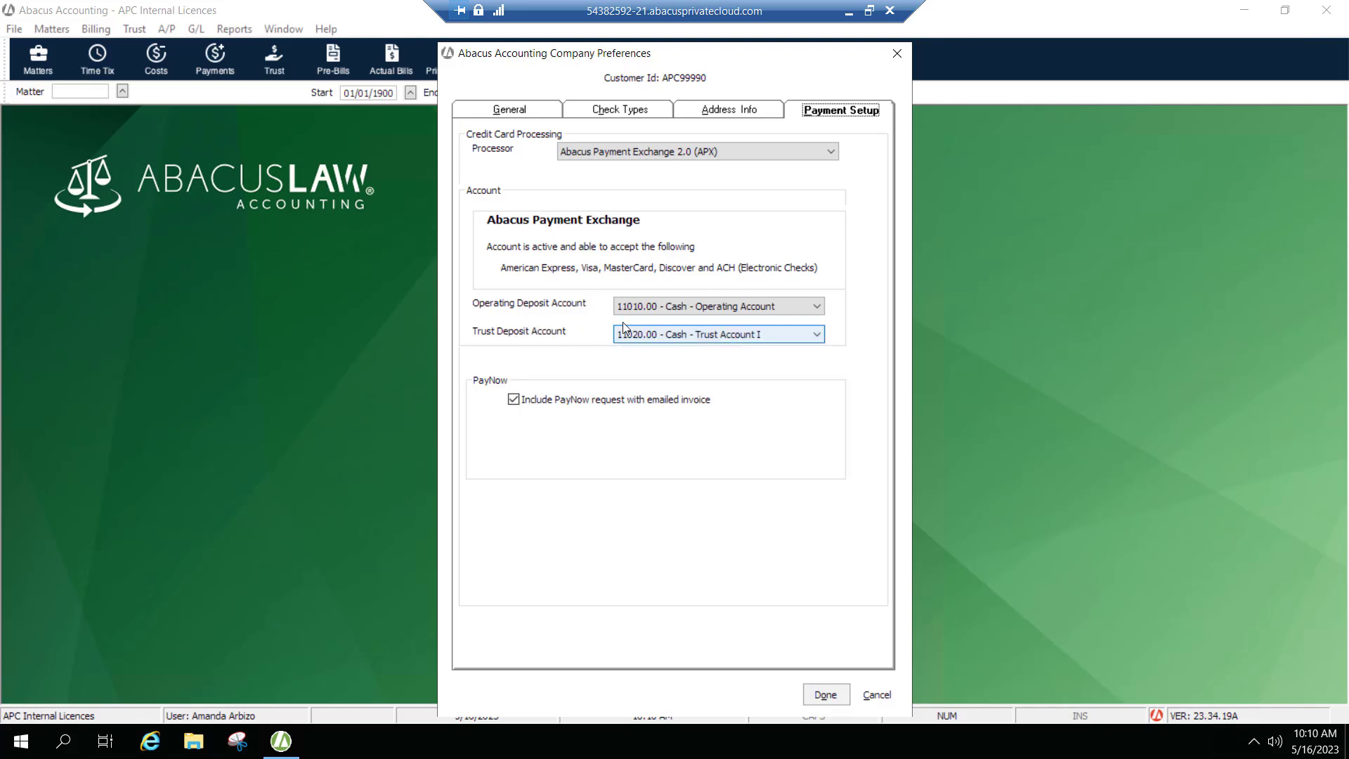
Keep the PayNow request with emailed invoice option enabled and save the company preferences.
{"action": "left_click", "coordinate": [512, 399]}
{"action": "left_click", "coordinate": [512, 400]}
{"action": "left_click", "coordinate": [826, 695]}
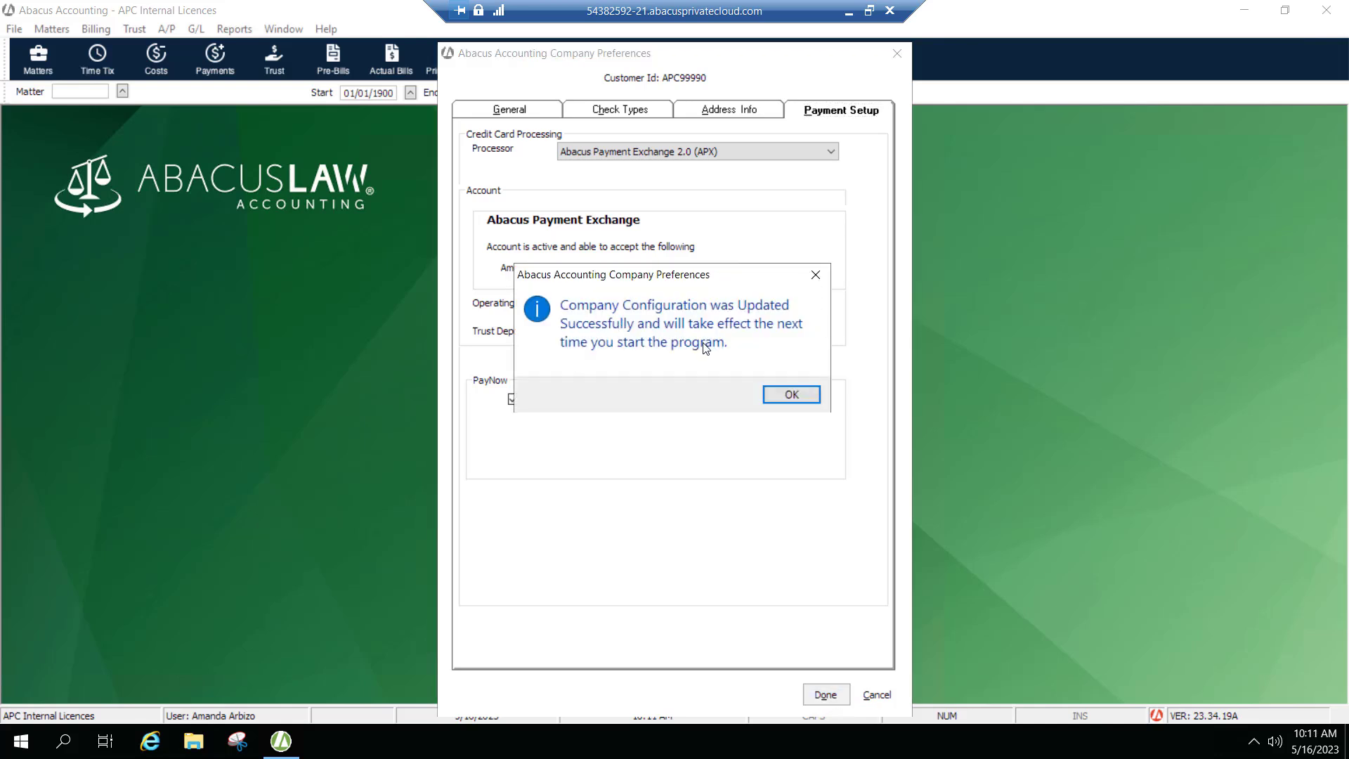
{"action": "left_click", "coordinate": [792, 395]}
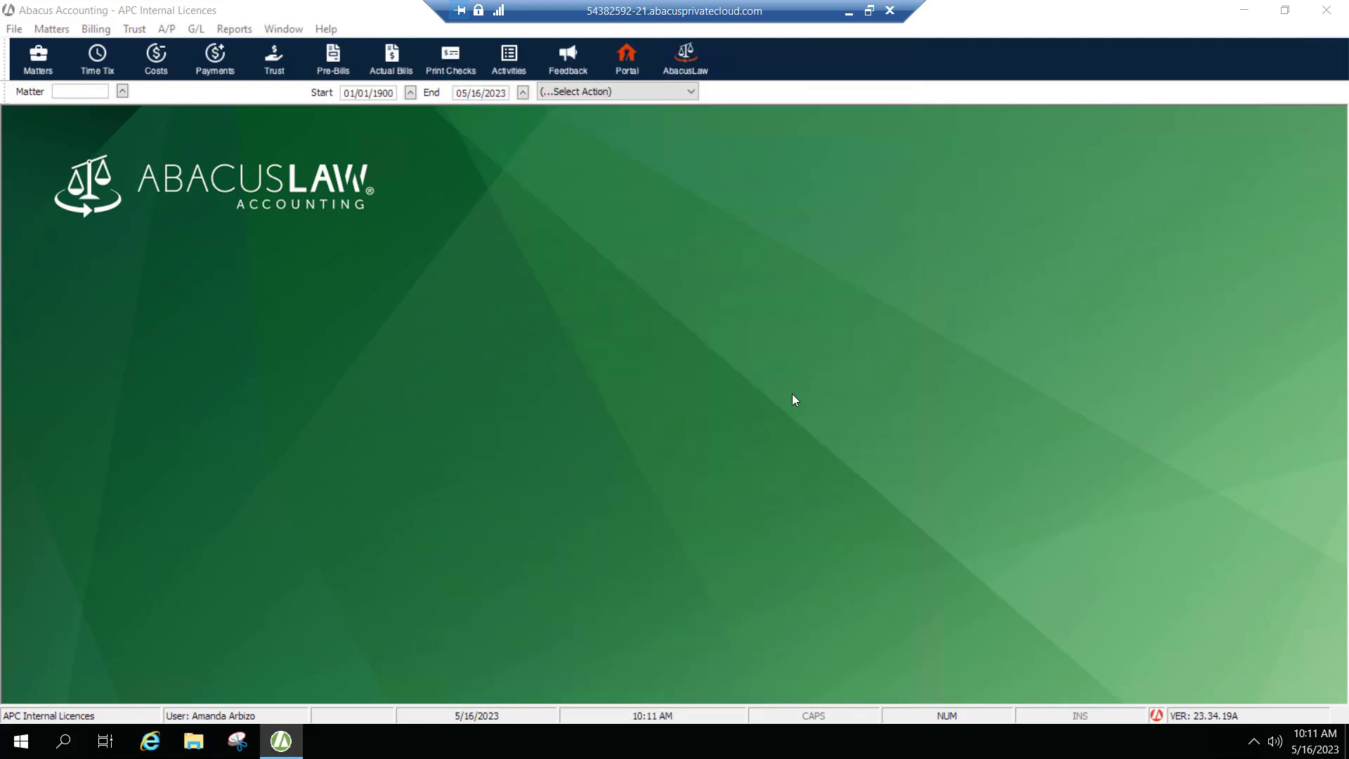
Open the 1234 Main Street Sale of Property matter's credit card information and turn off its PayNow request option.
{"action": "left_click", "coordinate": [37, 60]}
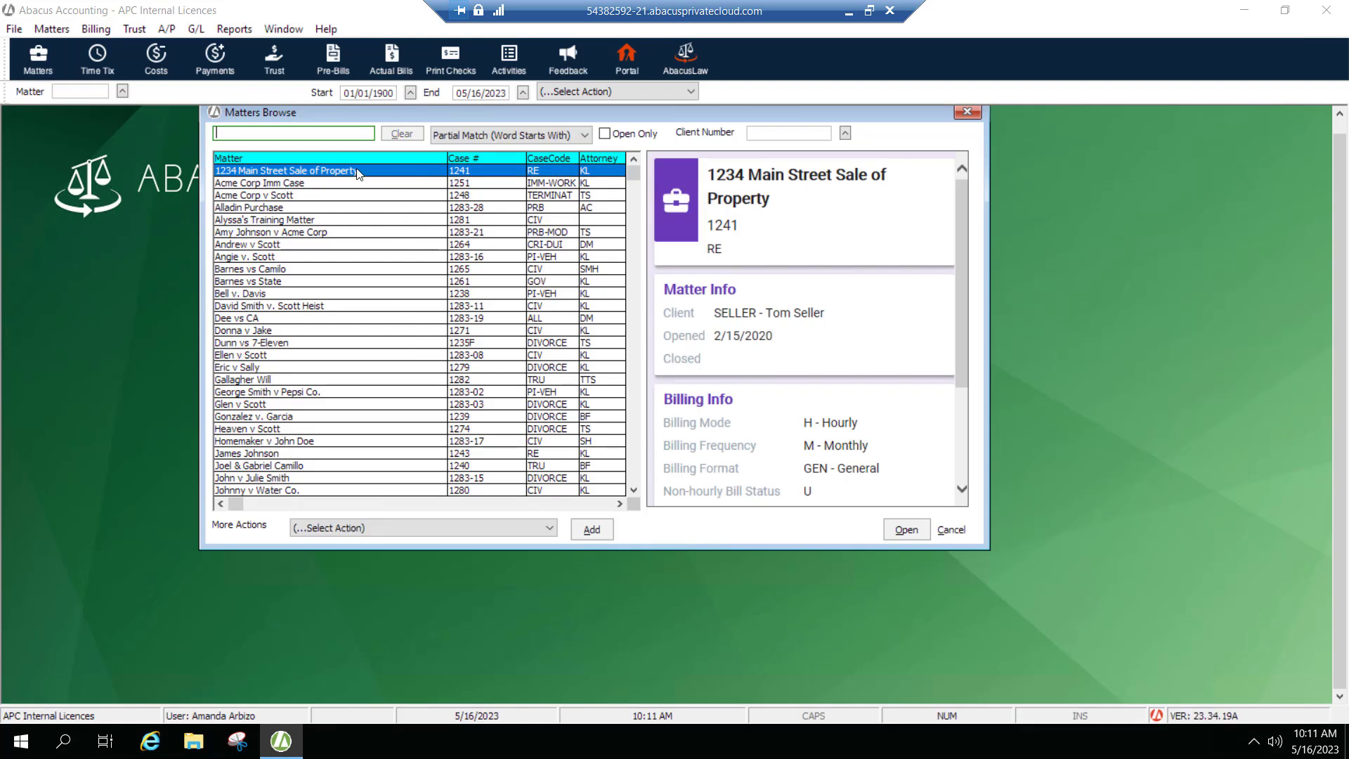
{"action": "left_click", "coordinate": [302, 177]}
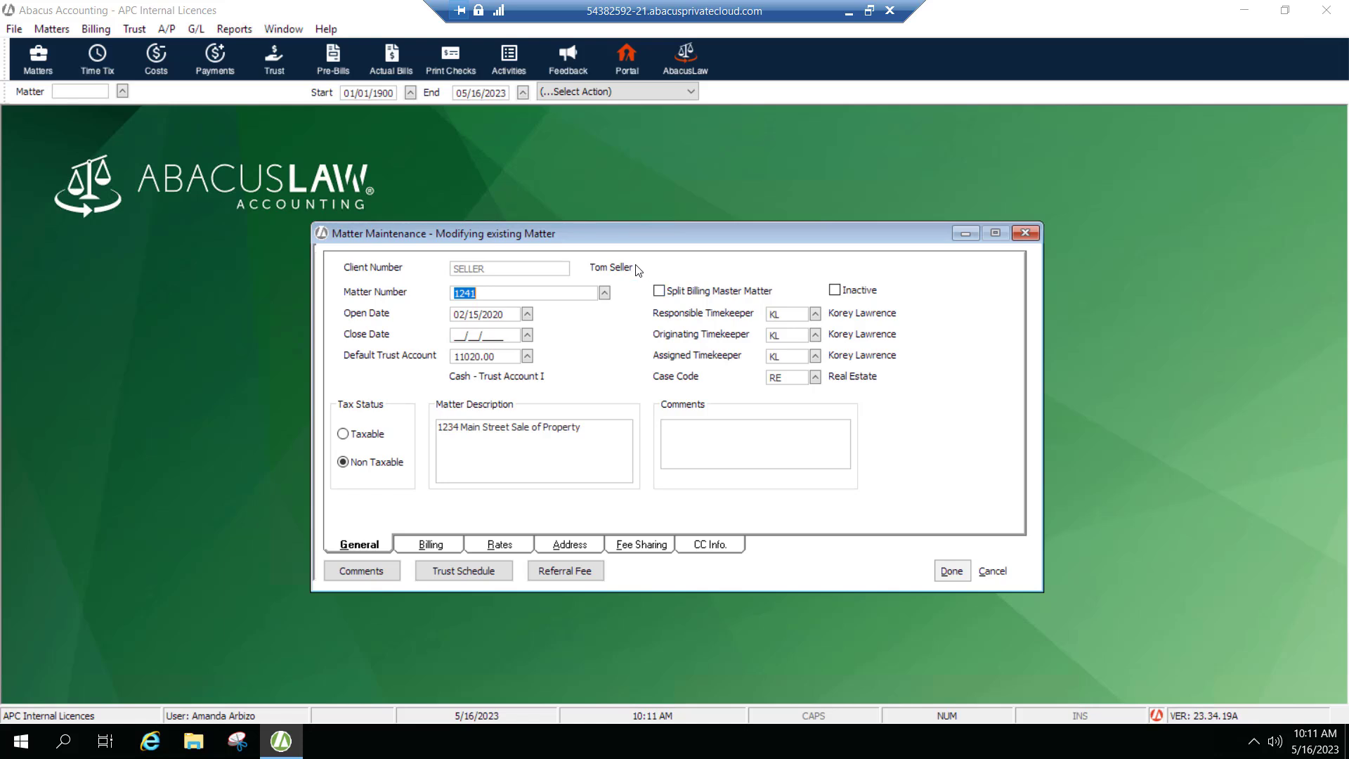
{"action": "left_click", "coordinate": [711, 546]}
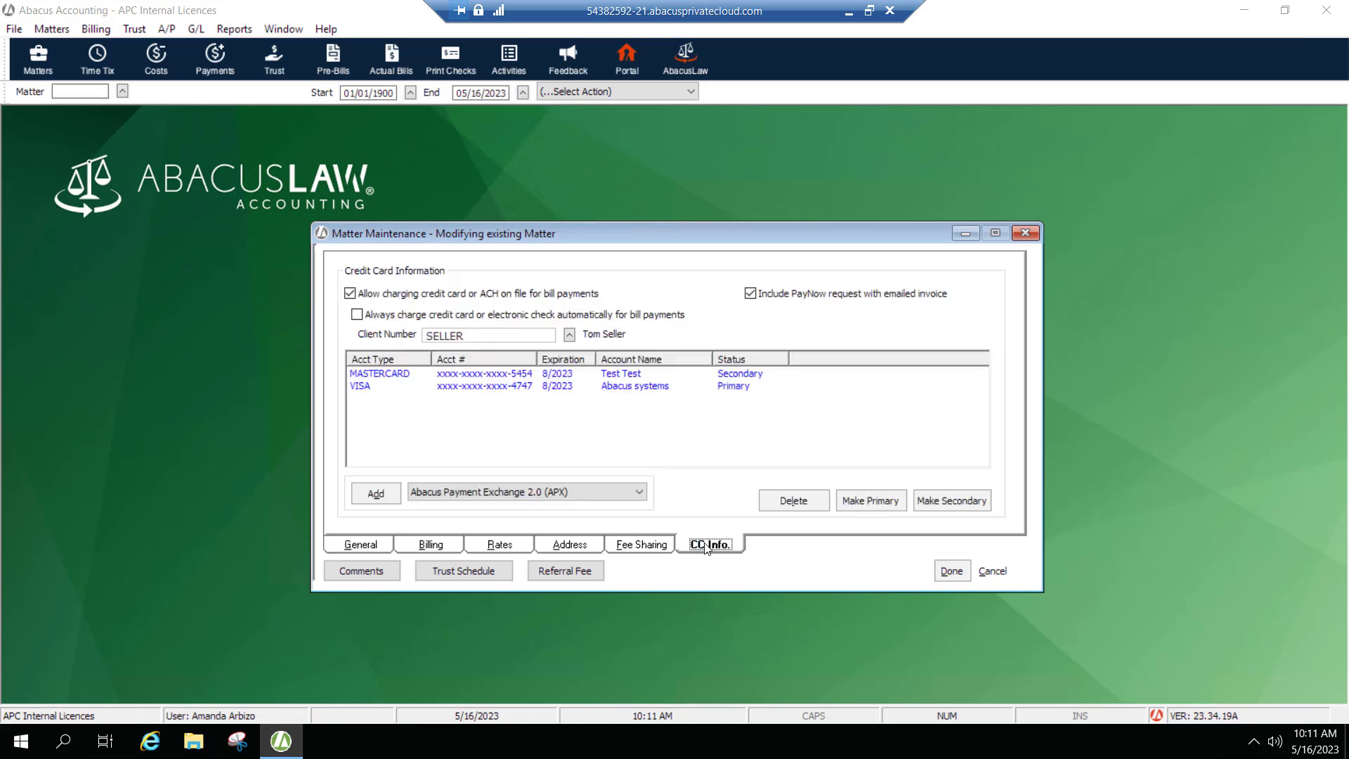
{"action": "left_click", "coordinate": [750, 293]}
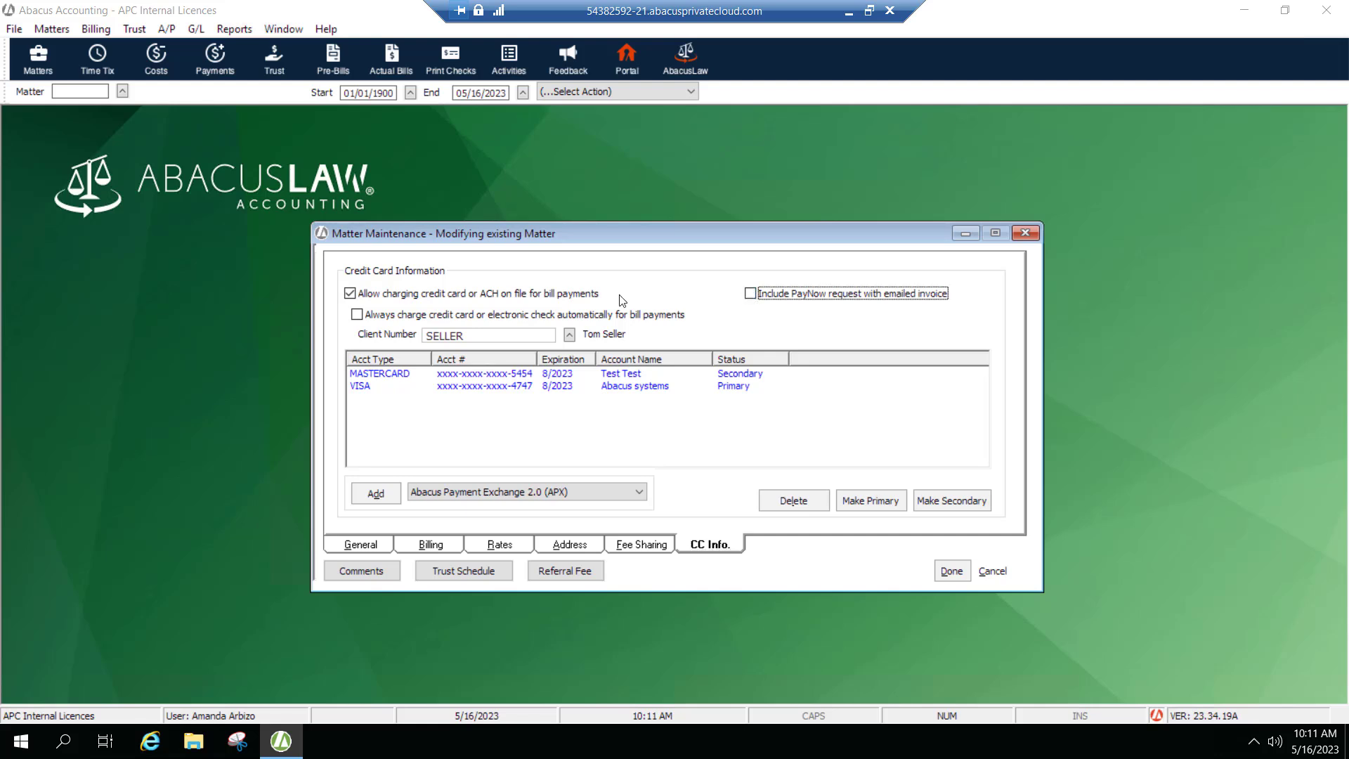
Toggle the matter's charging-on-file, PayNow and automatic charge options to show how they interact.
{"action": "left_click", "coordinate": [350, 293]}
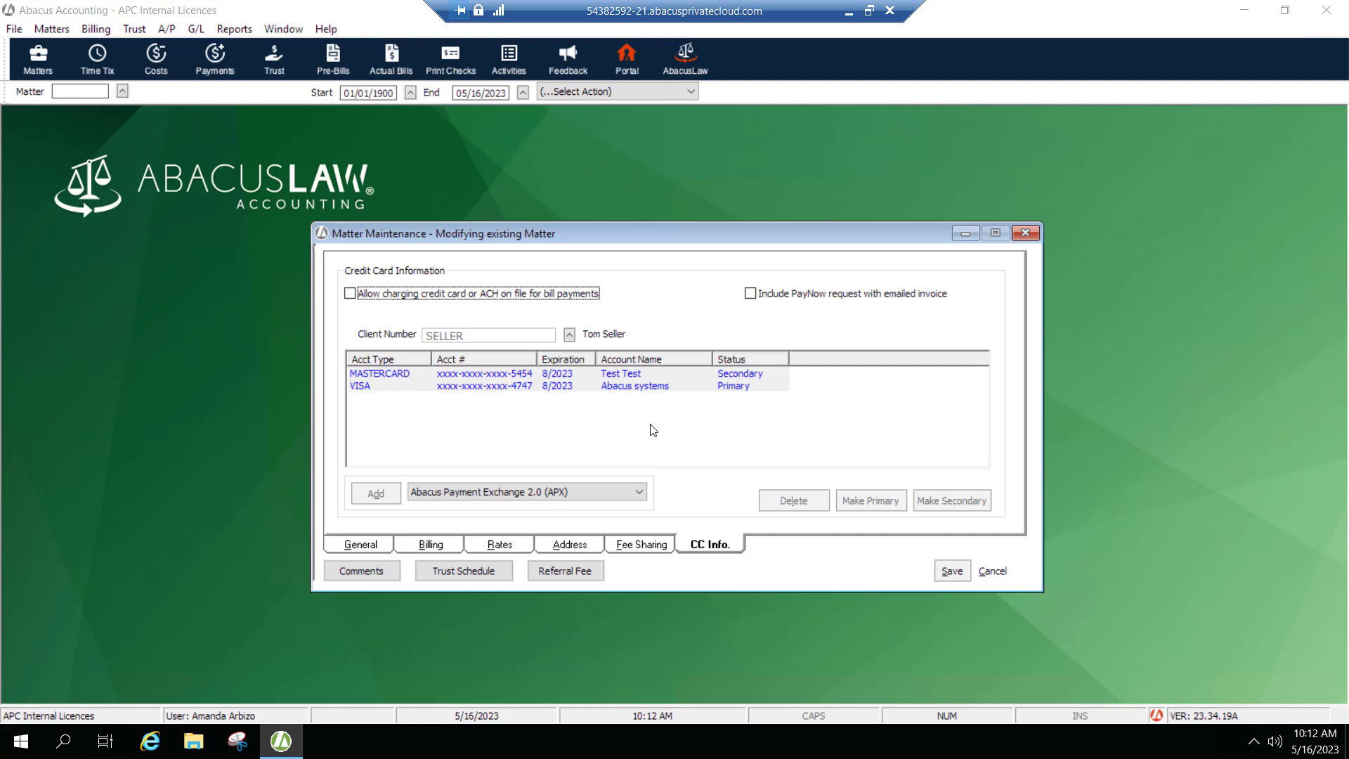
{"action": "left_click", "coordinate": [751, 295]}
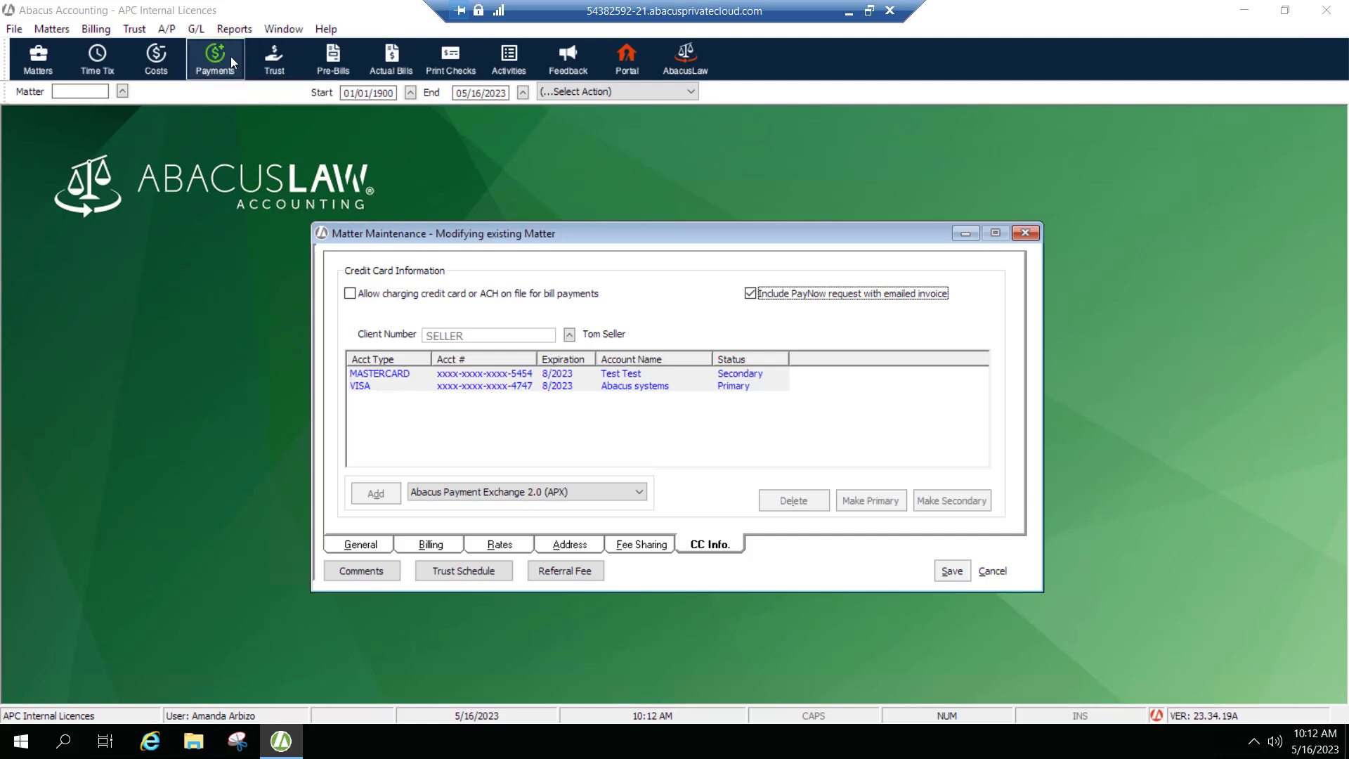
{"action": "left_click", "coordinate": [352, 295]}
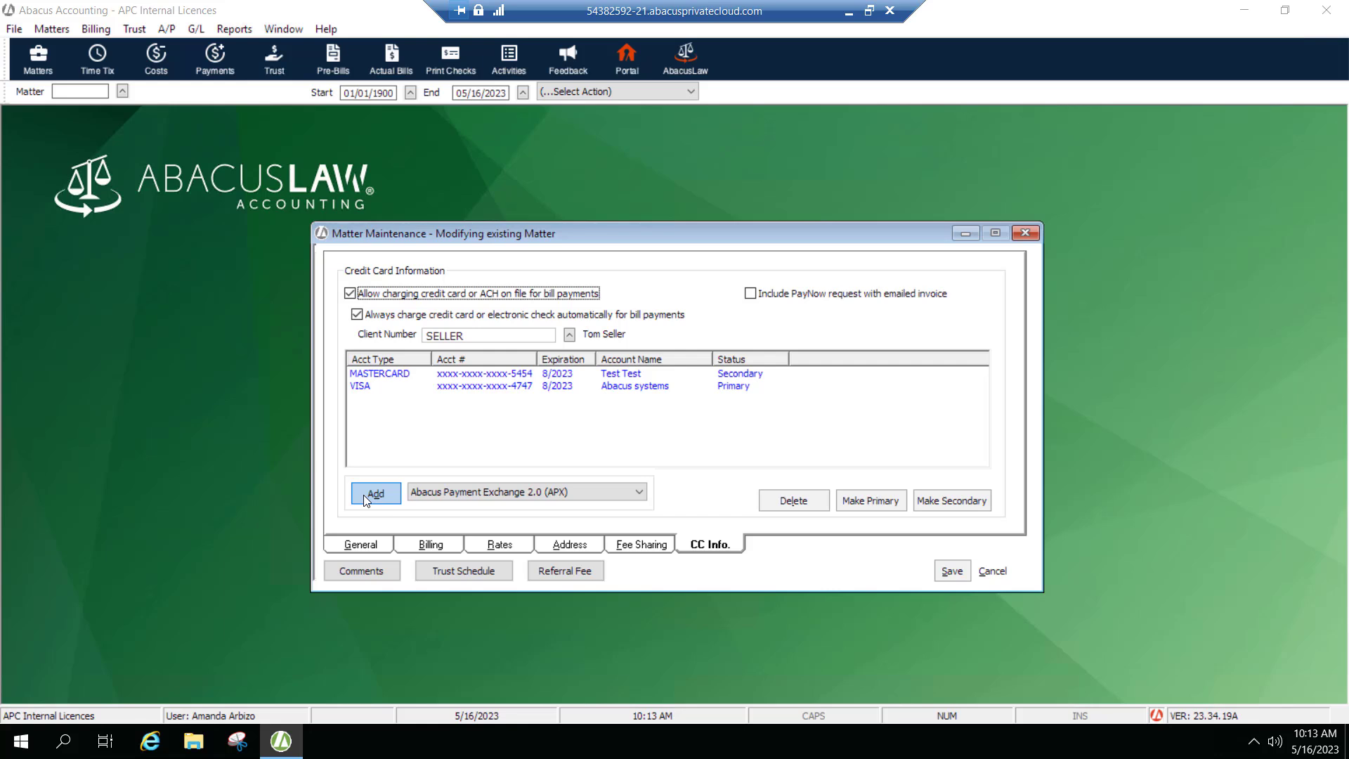
{"action": "left_click", "coordinate": [361, 317]}
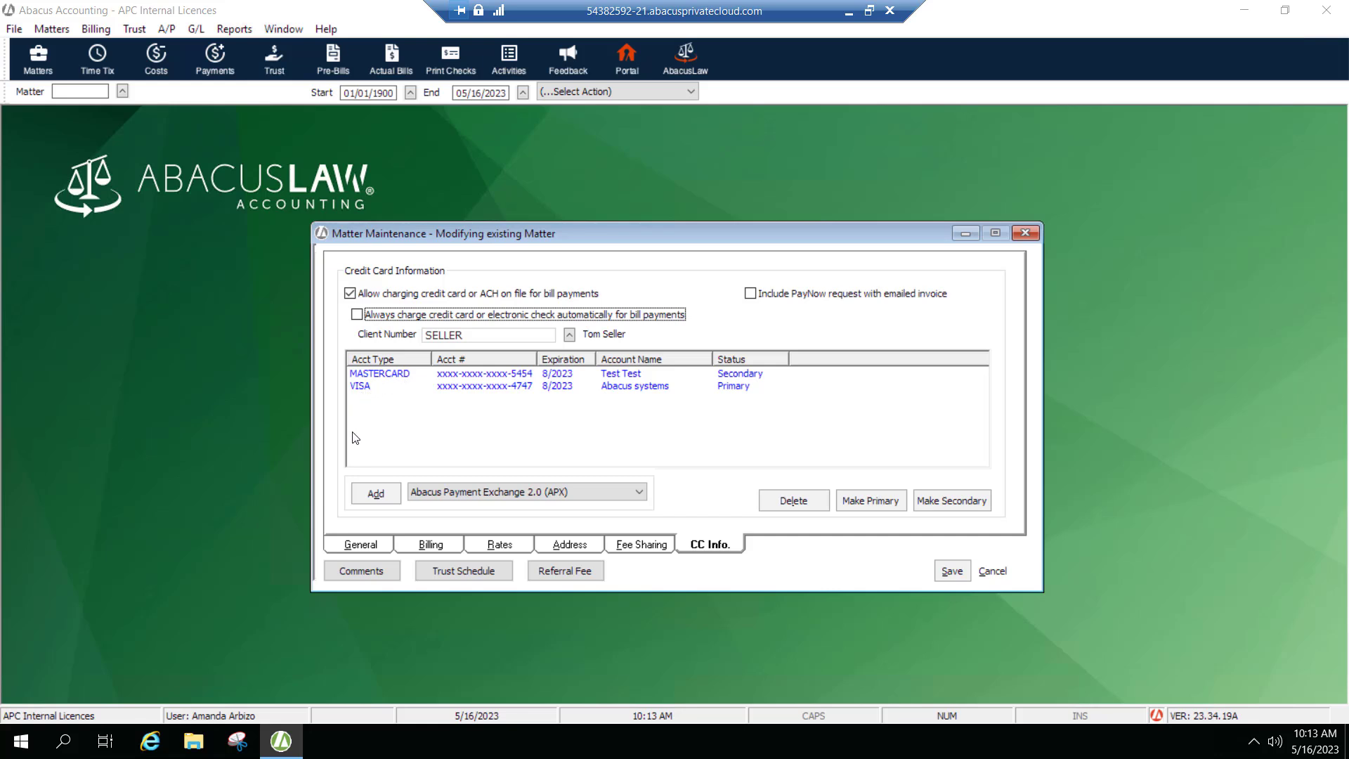
Start adding a new payment method through APX with United States as the country.
{"action": "left_click", "coordinate": [373, 493]}
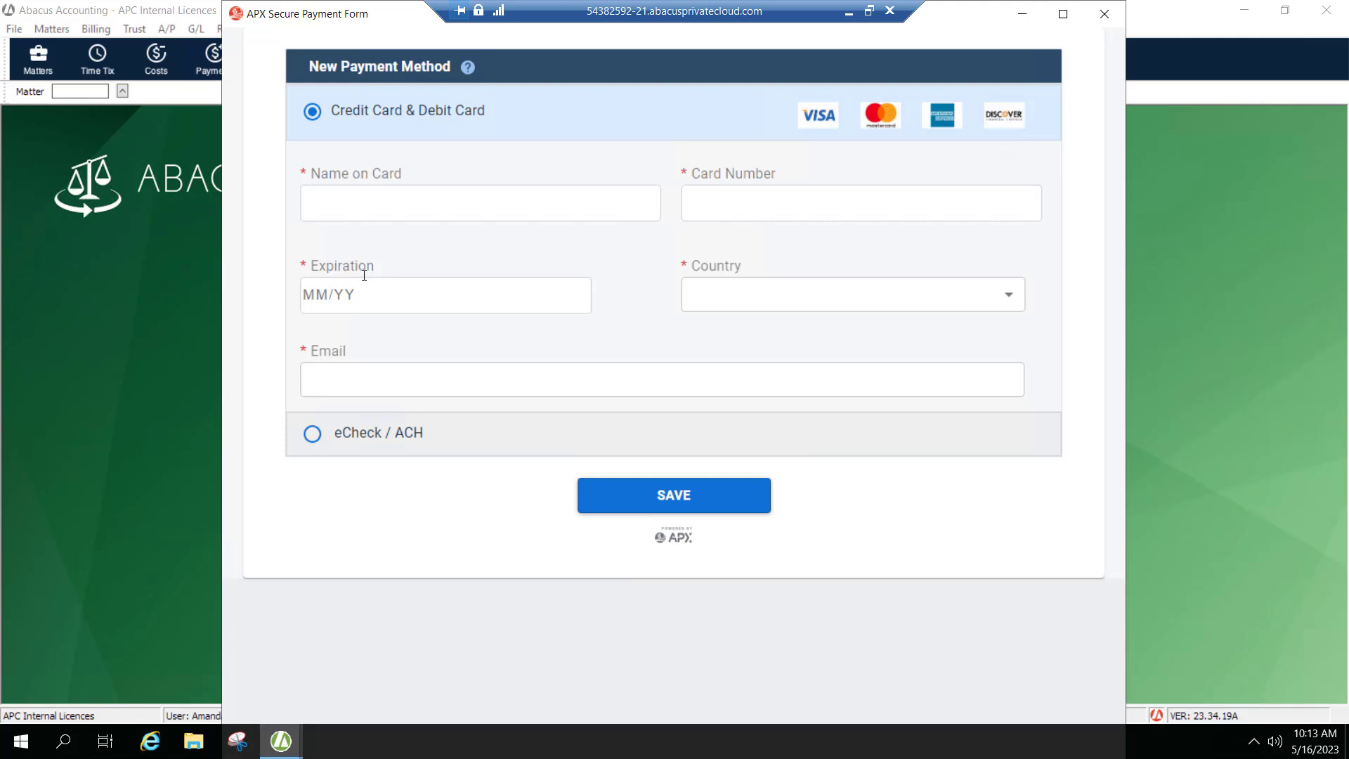
{"action": "left_click", "coordinate": [717, 300]}
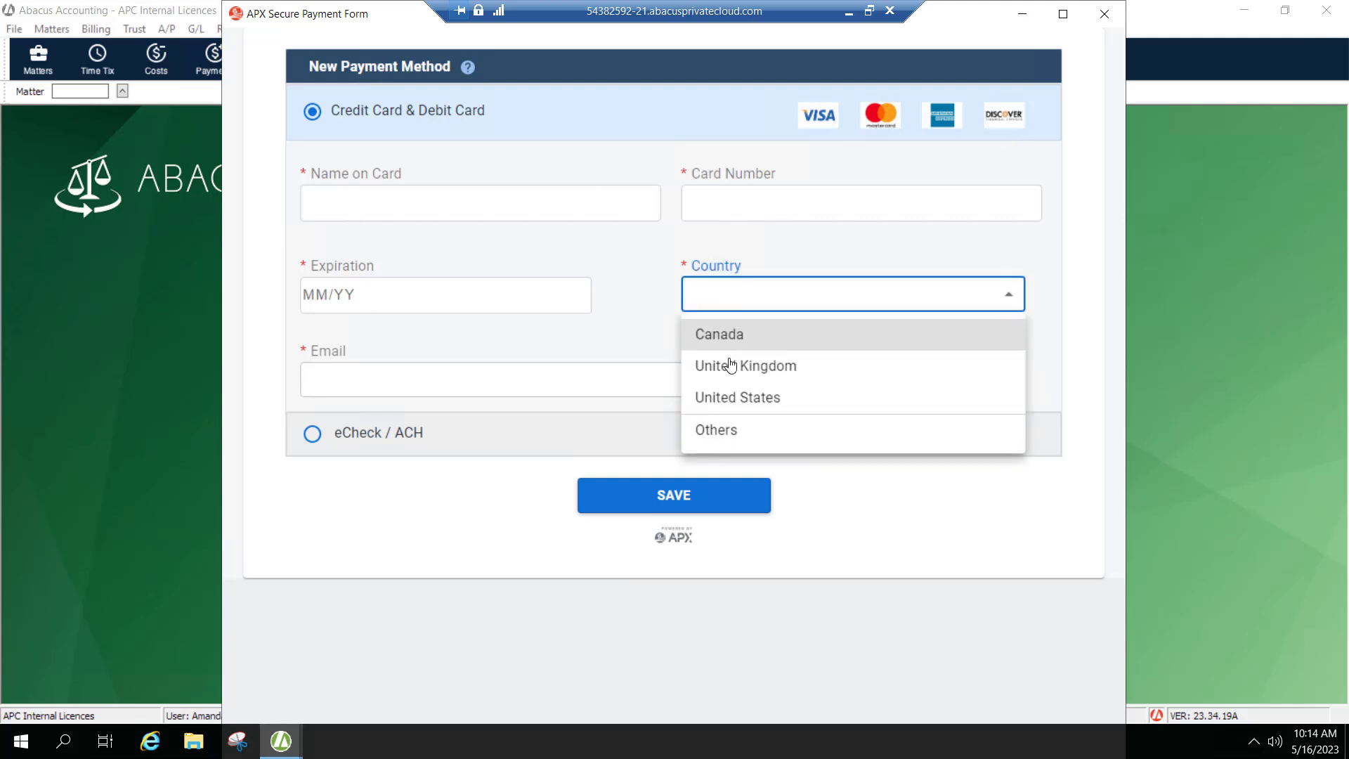
{"action": "left_click", "coordinate": [731, 396]}
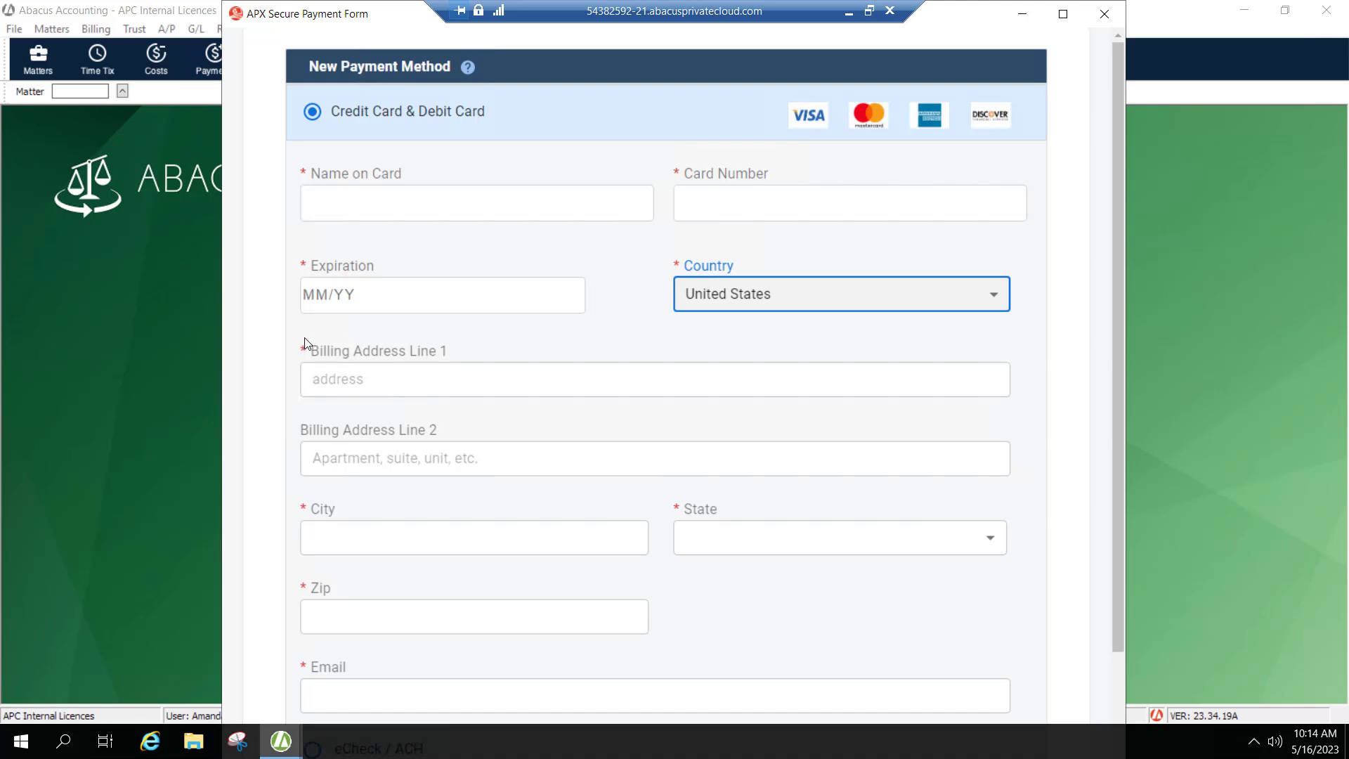
{"action": "scroll", "coordinate": [285, 554], "scroll_direction": "down", "scroll_amount": 2}
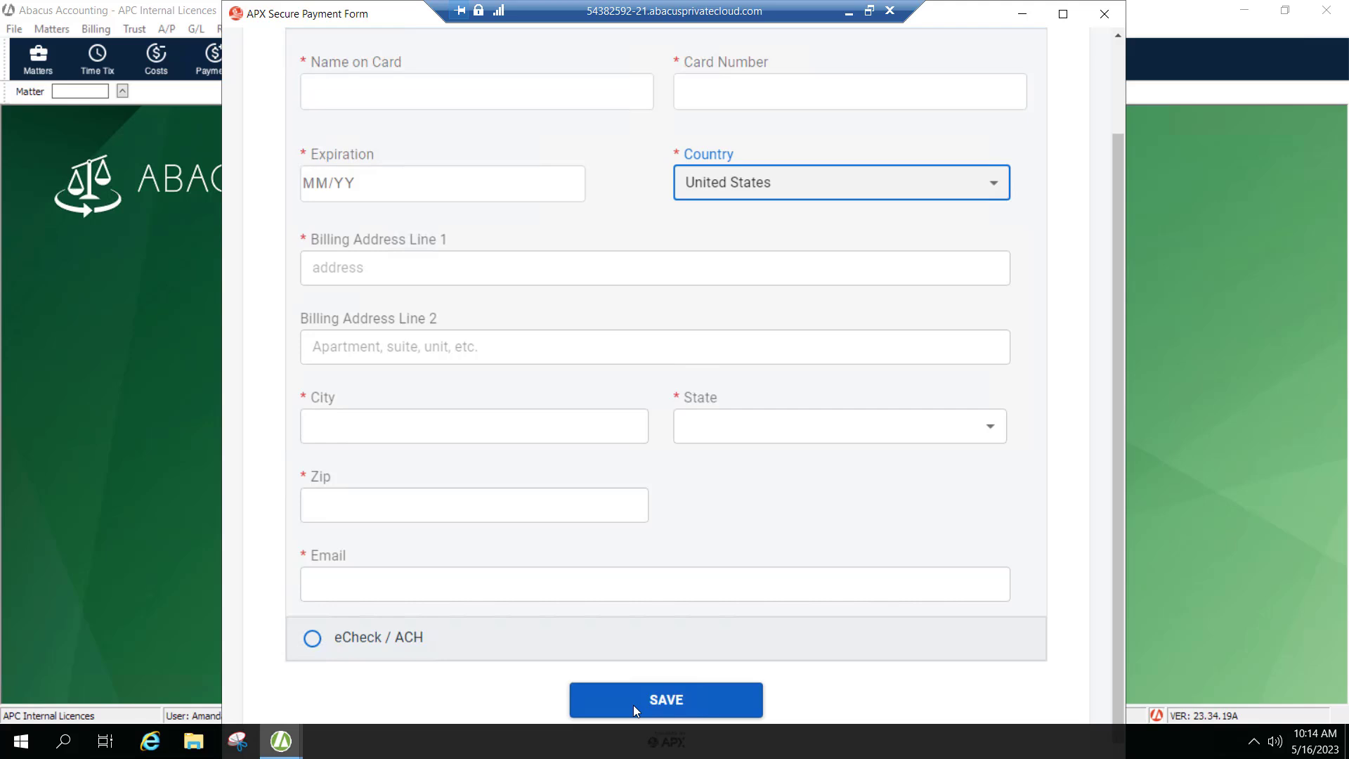
Switch the new payment method form to eCheck / ACH and close it without saving.
{"action": "left_click", "coordinate": [312, 640]}
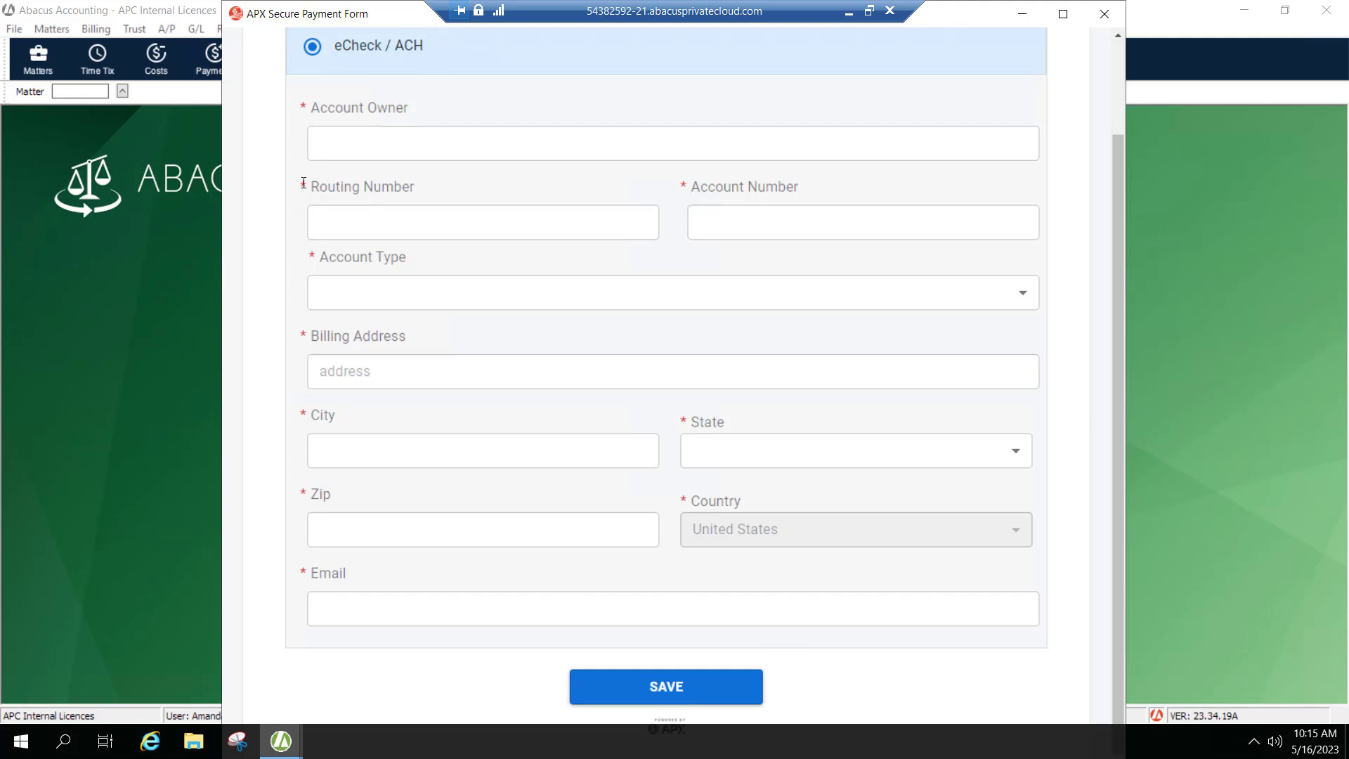
{"action": "left_click", "coordinate": [316, 611]}
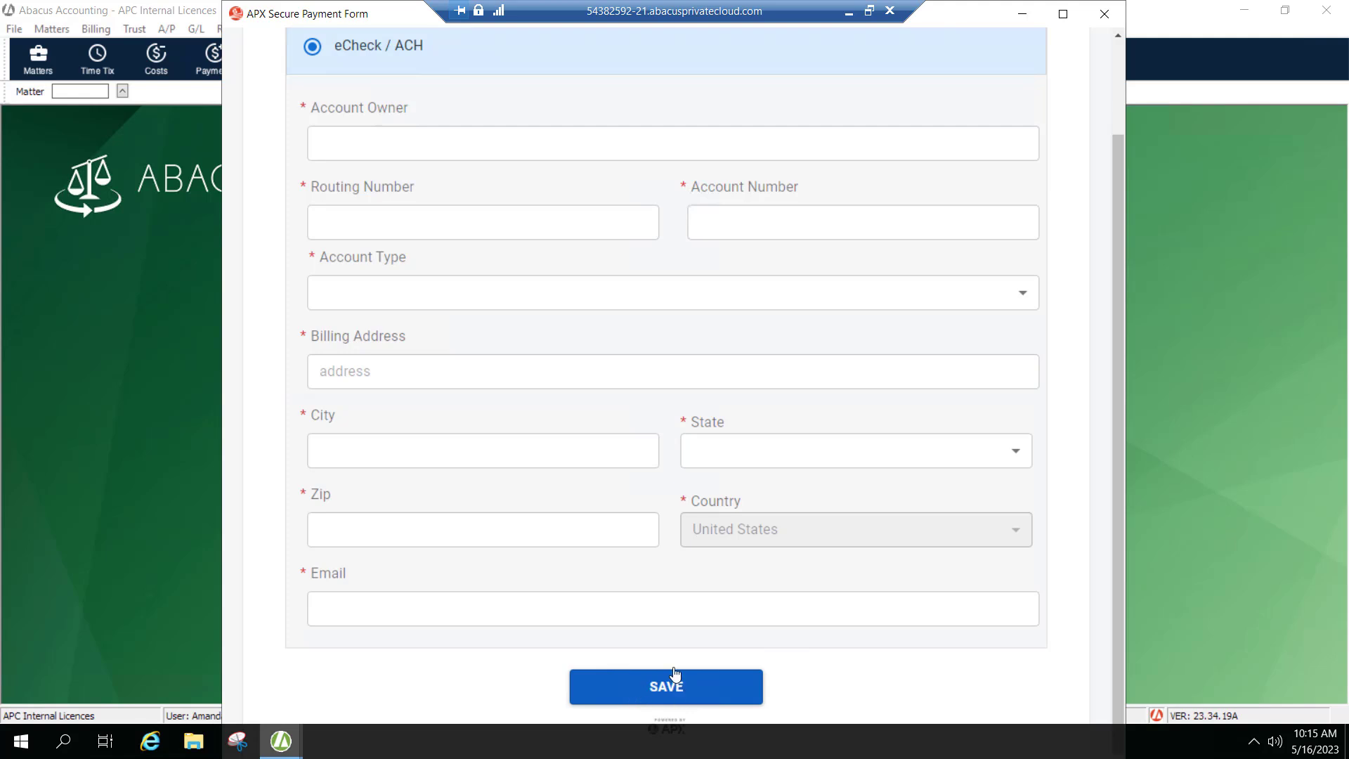
{"action": "left_click", "coordinate": [1104, 14]}
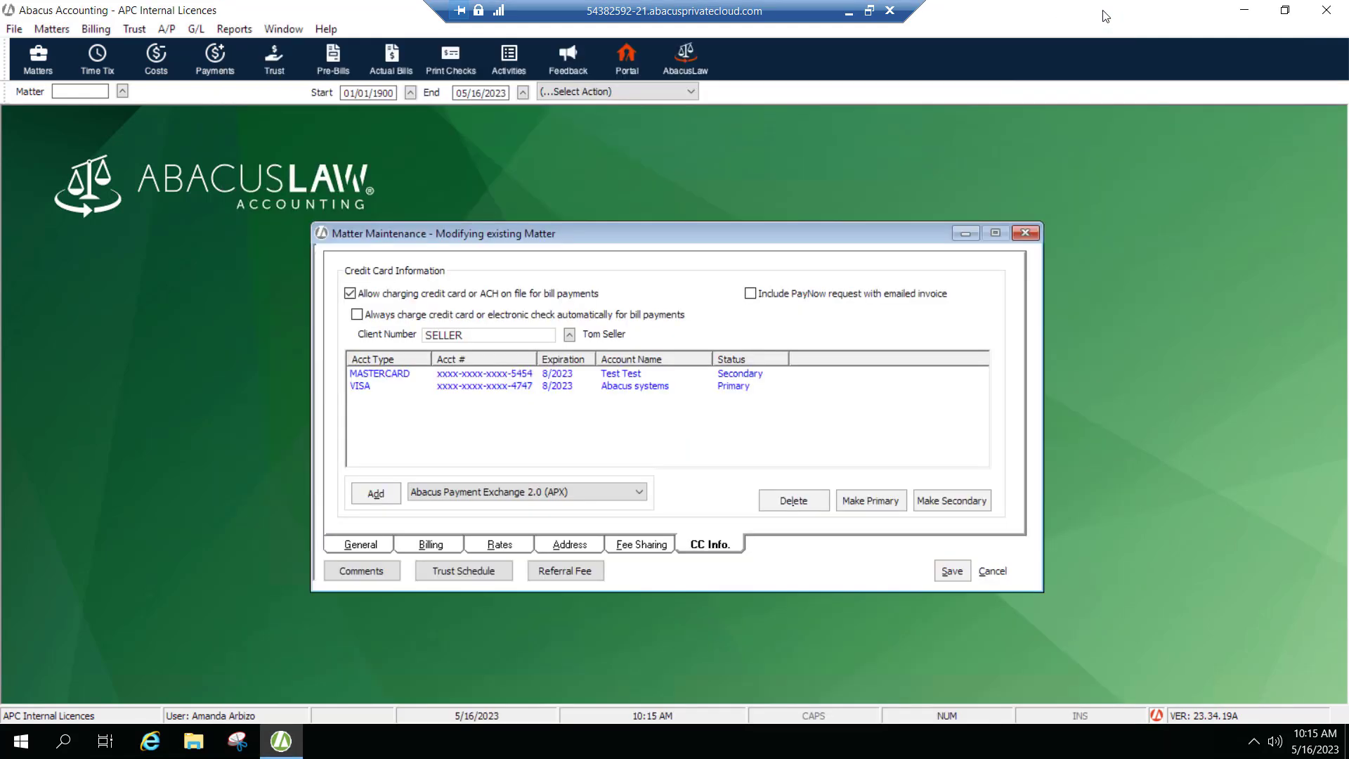
Select each stored card entry in the matter's card list to compare them.
{"action": "left_click", "coordinate": [358, 385]}
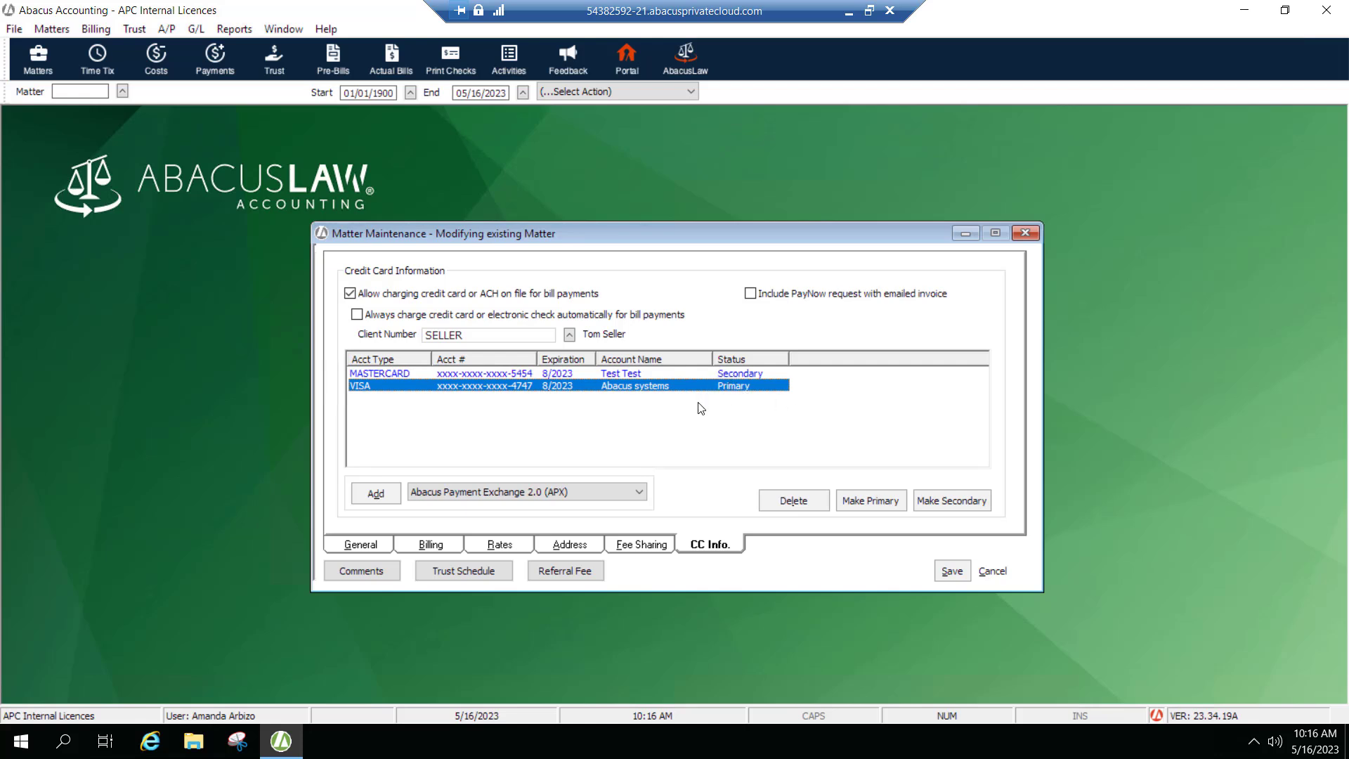
{"action": "left_click", "coordinate": [520, 375]}
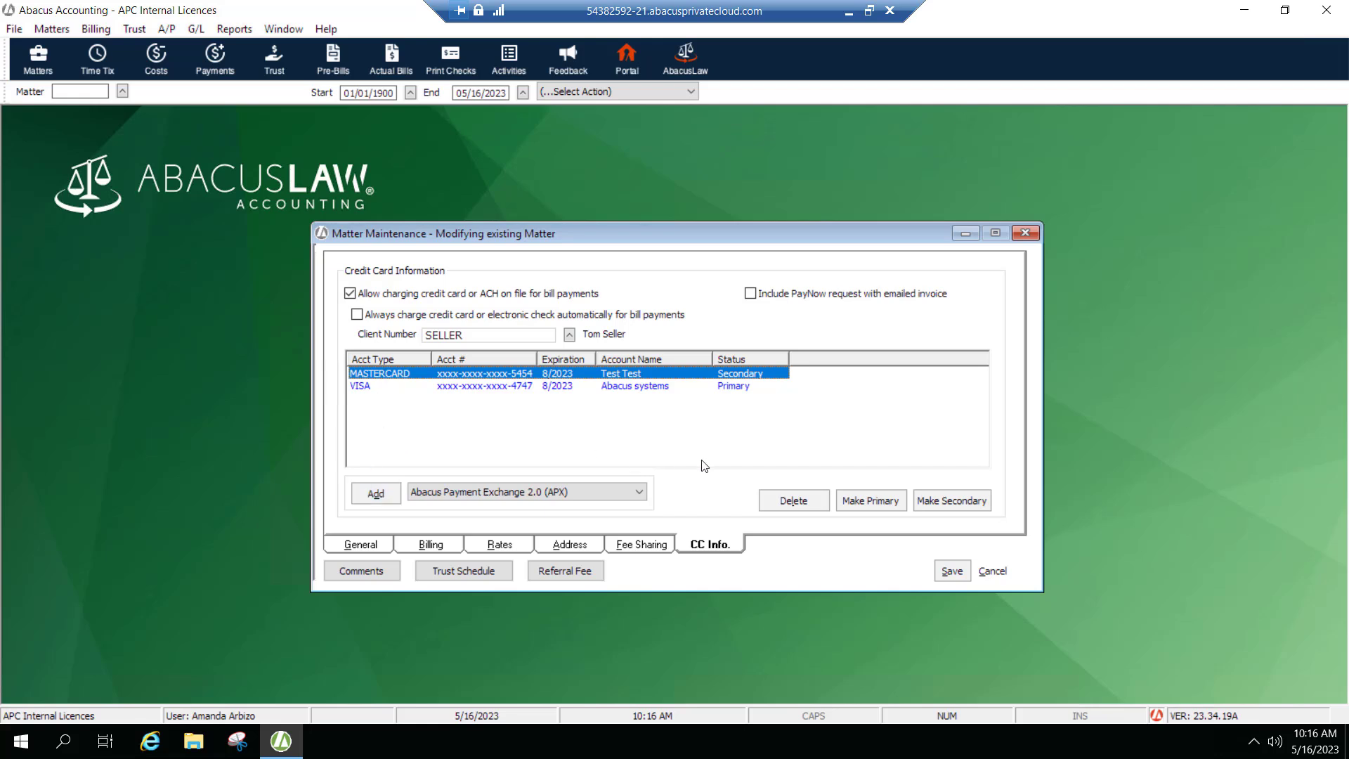
{"action": "left_click", "coordinate": [521, 381]}
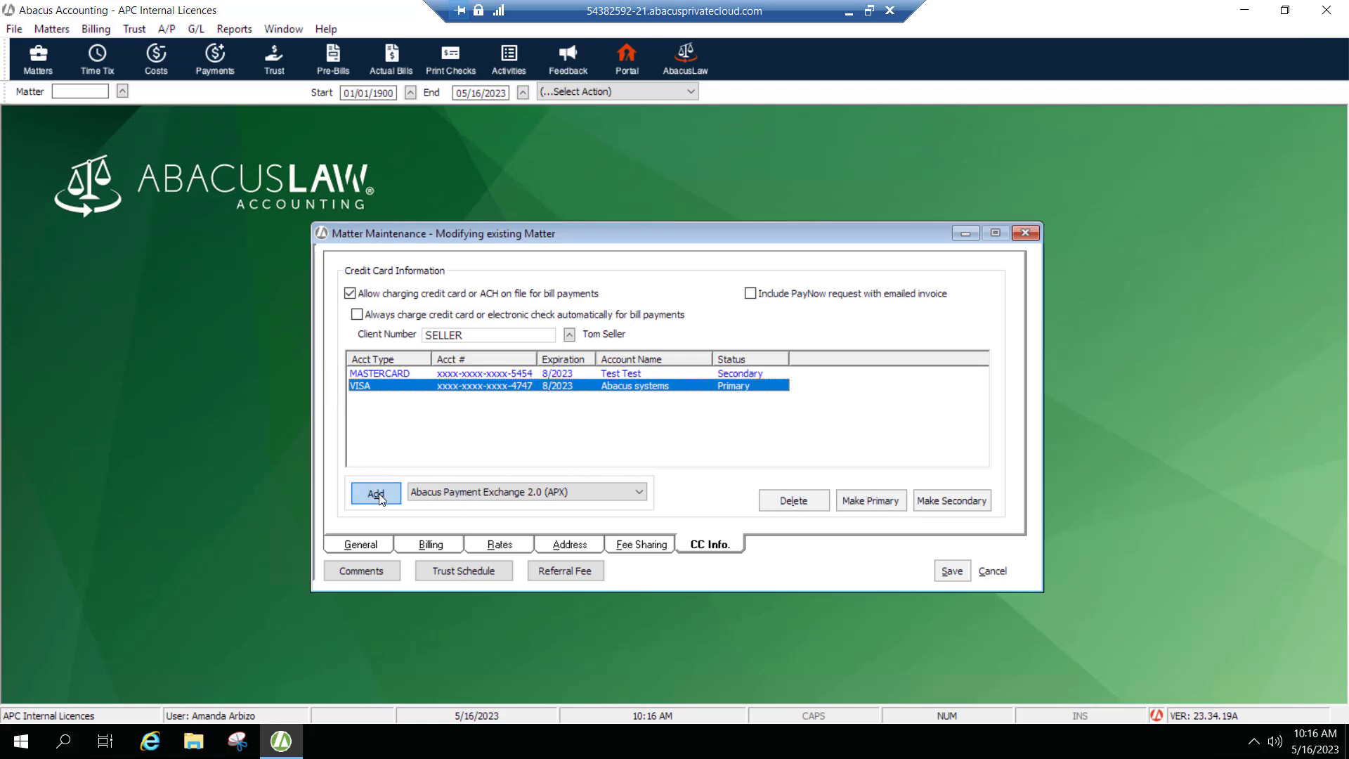
Re-enable the PayNow request option, then cancel the matter without saving the changes.
{"action": "left_click", "coordinate": [751, 293]}
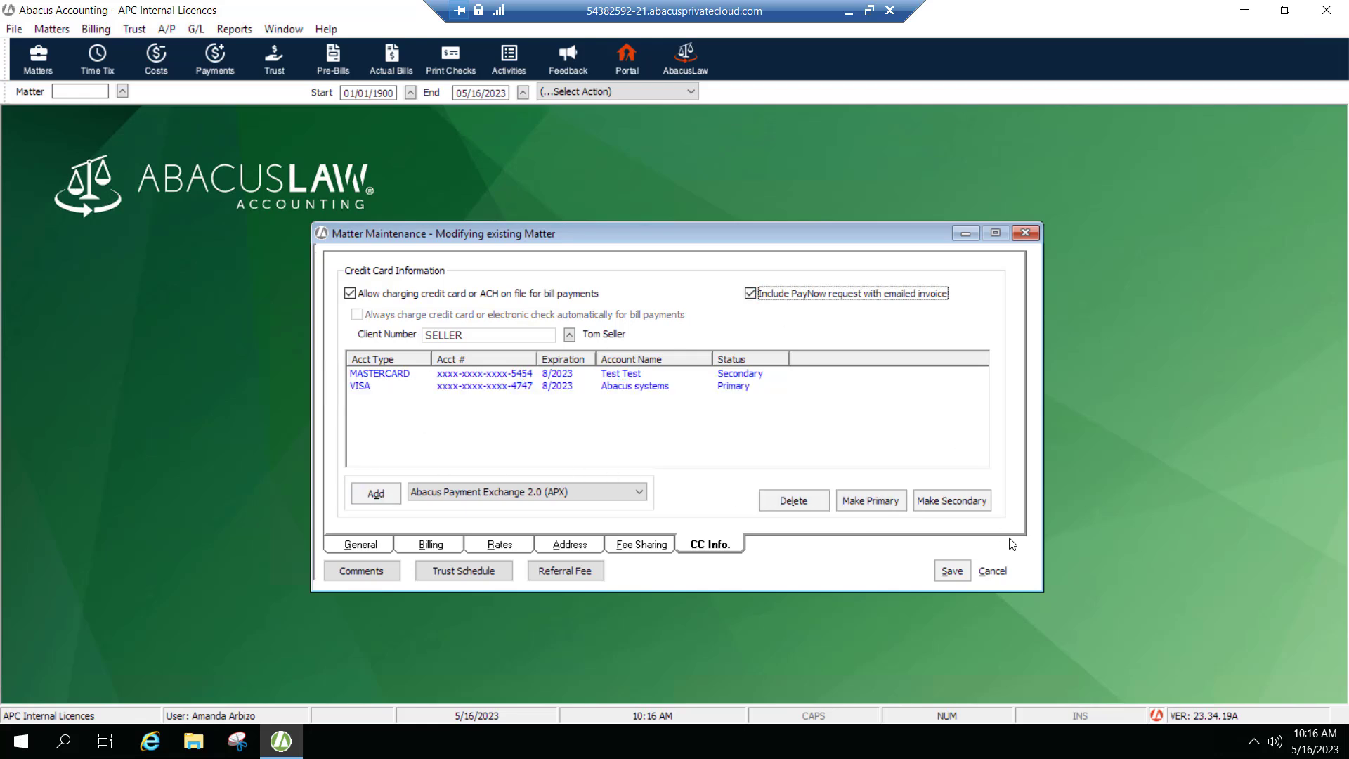
{"action": "left_click", "coordinate": [992, 572]}
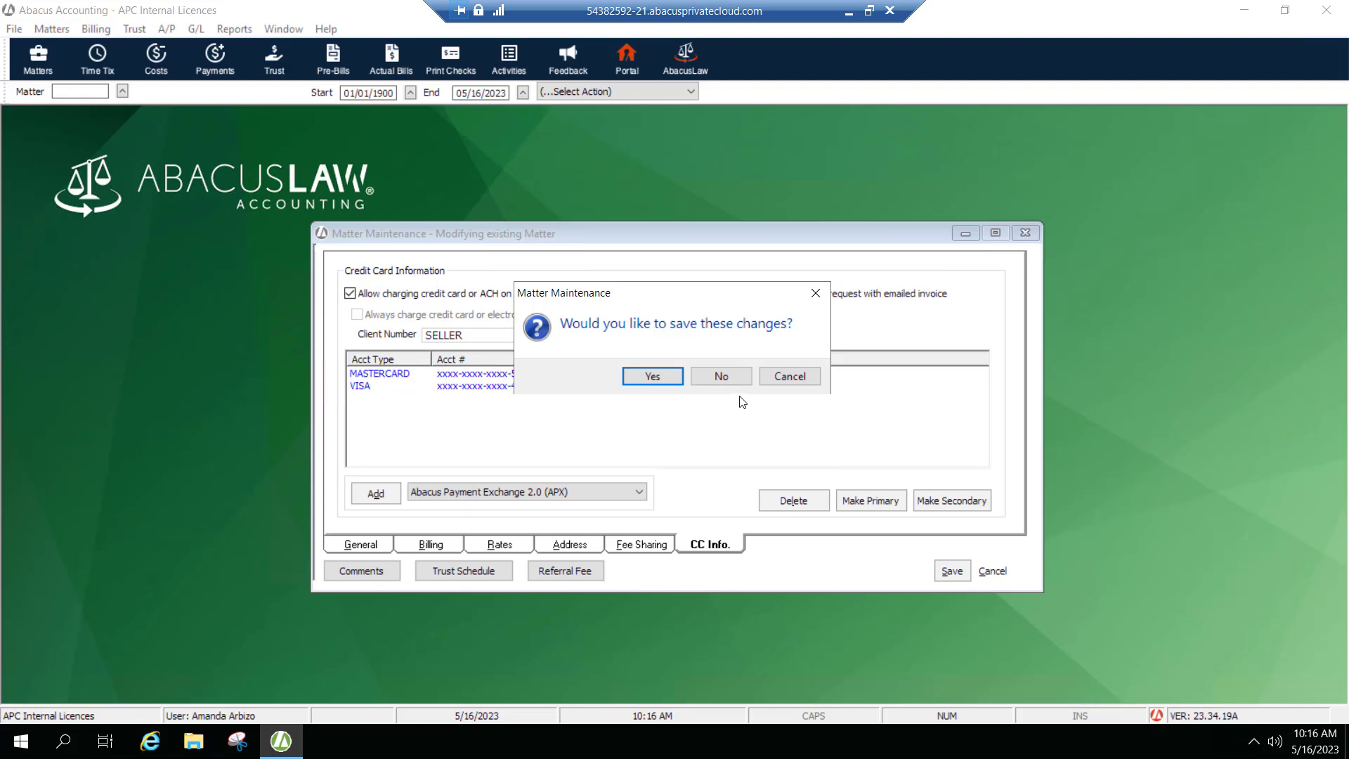
{"action": "left_click", "coordinate": [723, 377]}
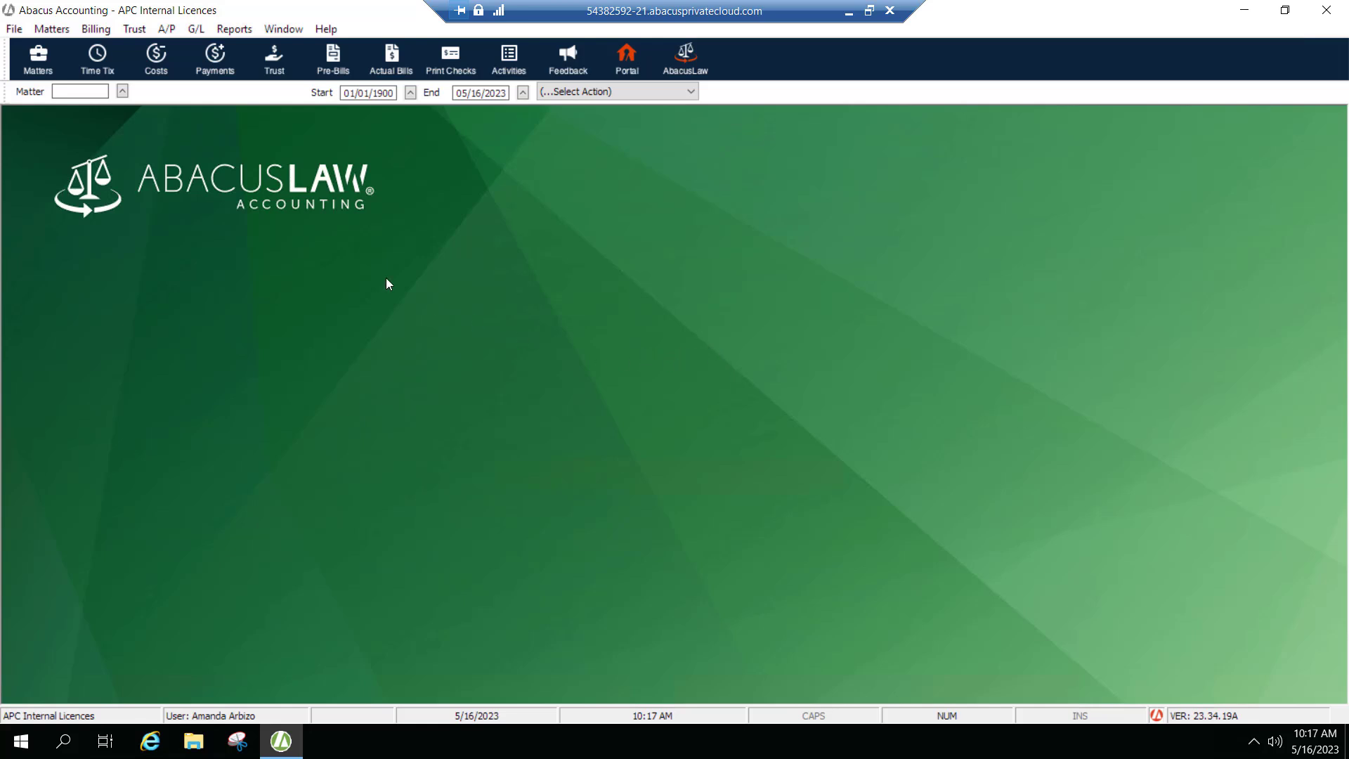
Start a new client payment for the 1234 Main Street Sale of Property matter.
{"action": "left_click", "coordinate": [220, 59]}
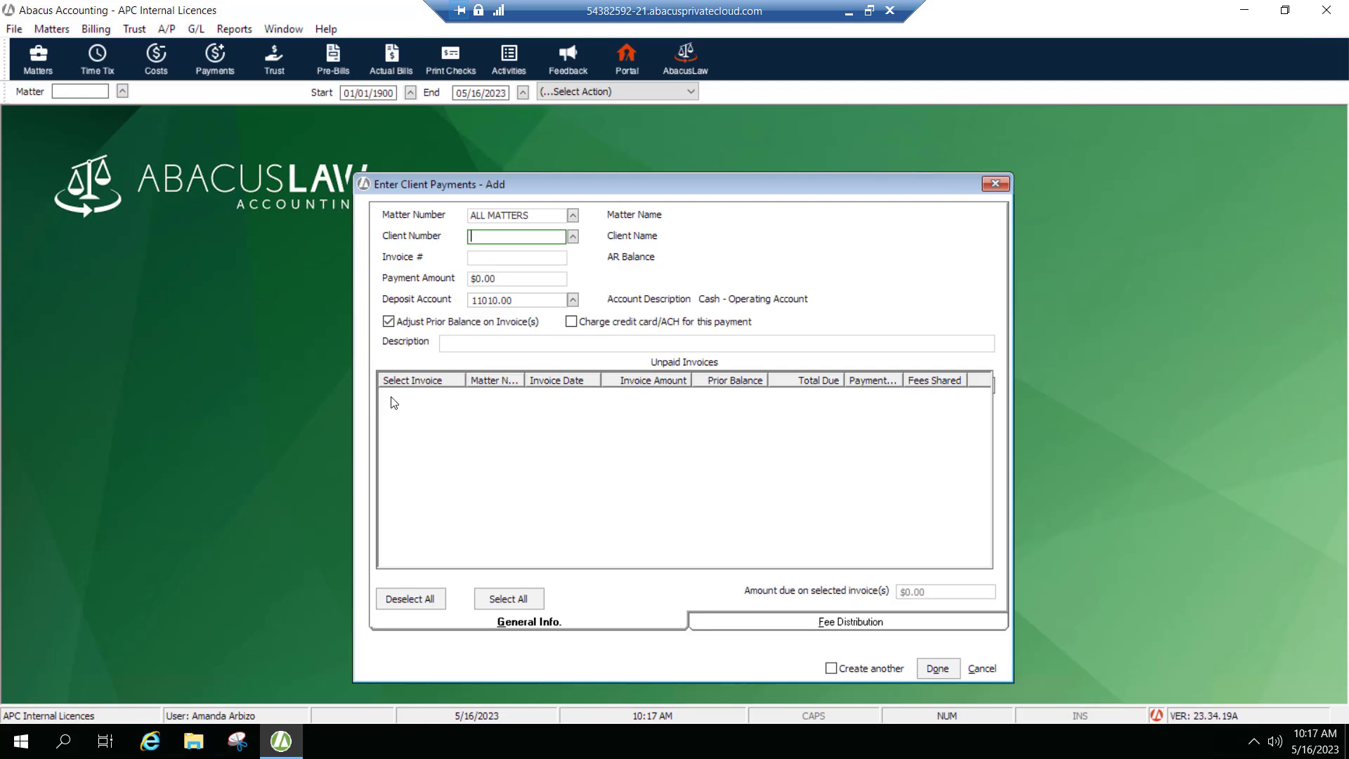
{"action": "left_click", "coordinate": [573, 216]}
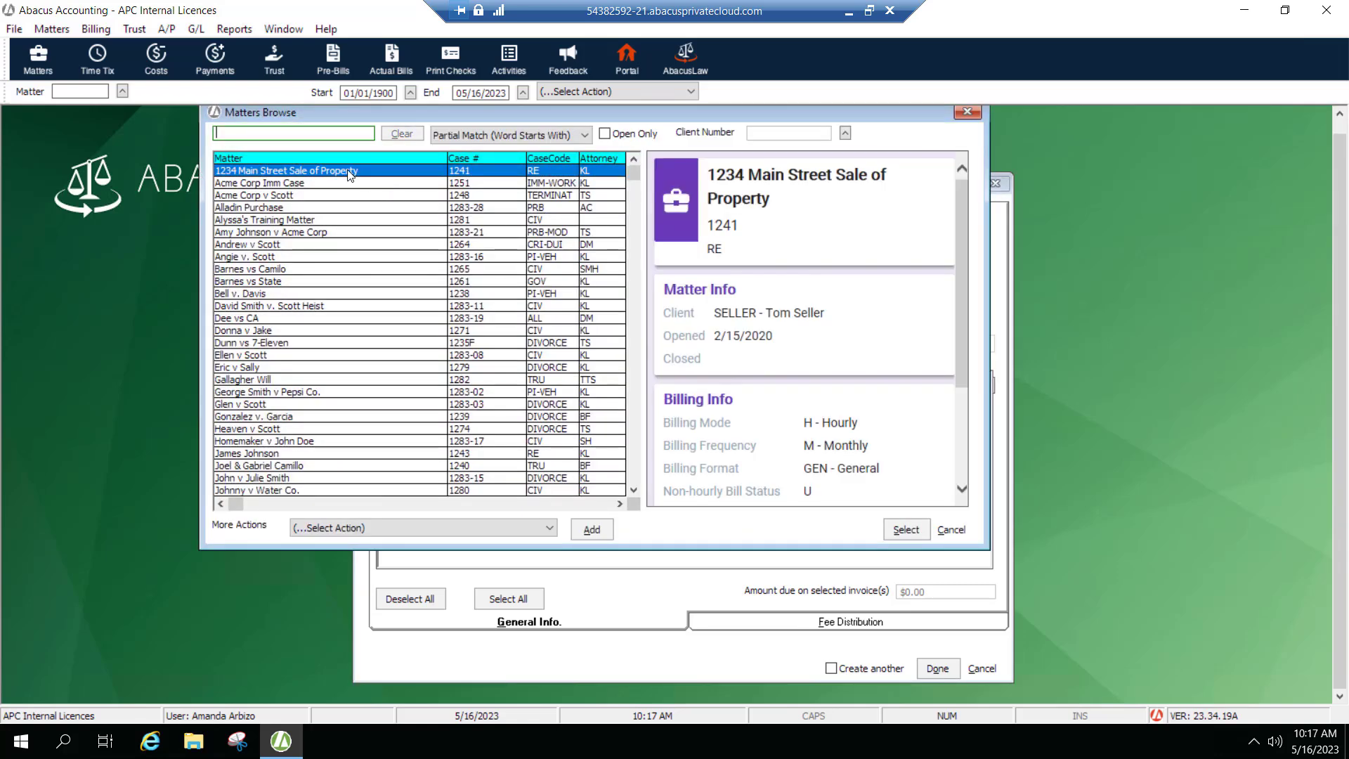
{"action": "double_click", "coordinate": [349, 171]}
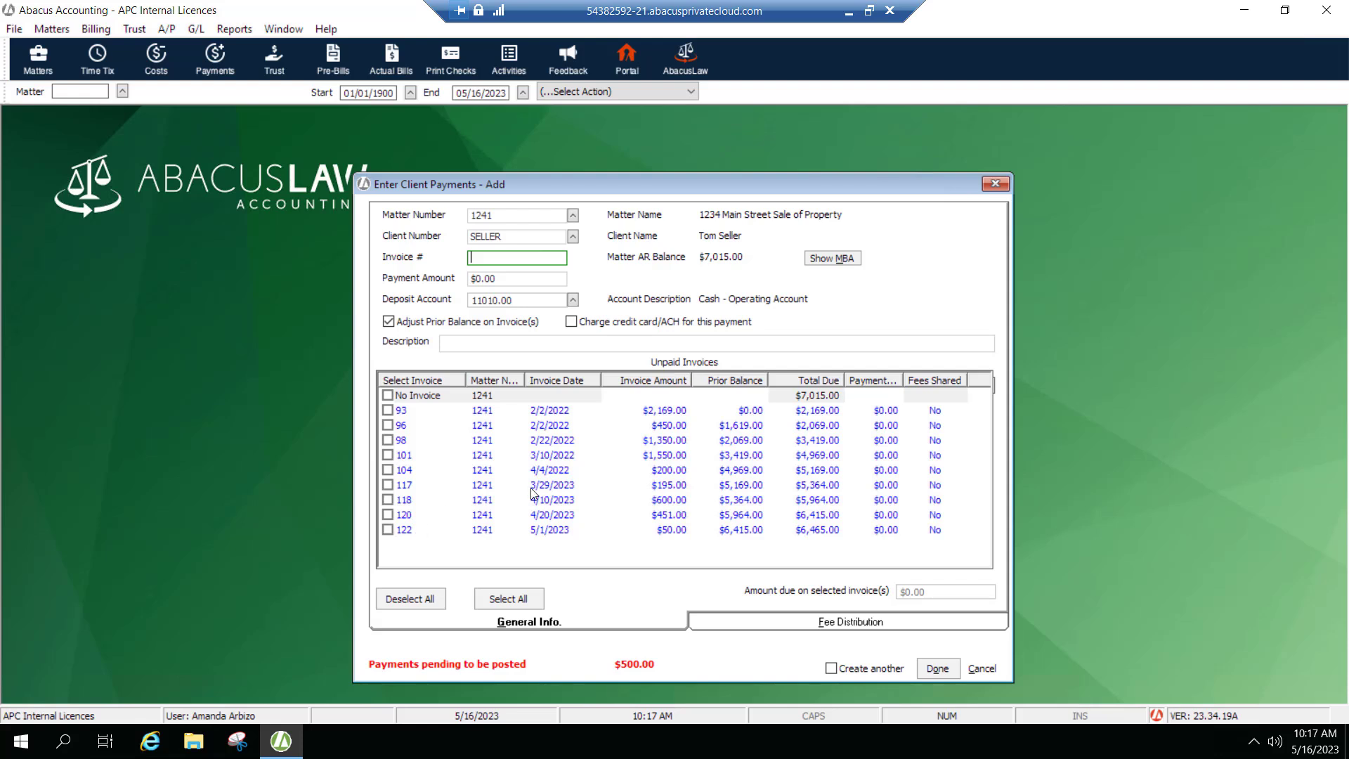
Enter a $2,000.00 payment amount and choose to charge the credit card/ACH for this payment.
{"action": "left_click", "coordinate": [495, 280]}
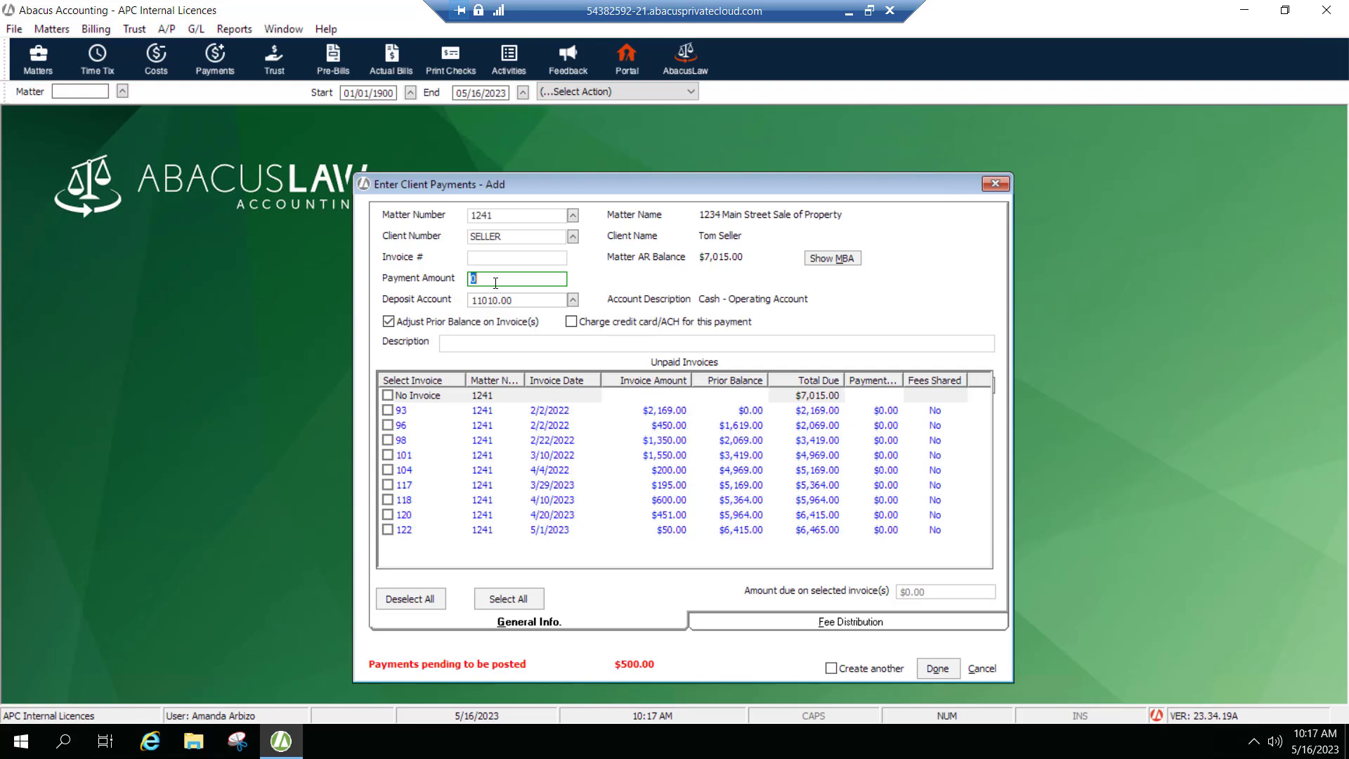
{"action": "type", "text": "2000"}
{"action": "left_click", "coordinate": [572, 343]}
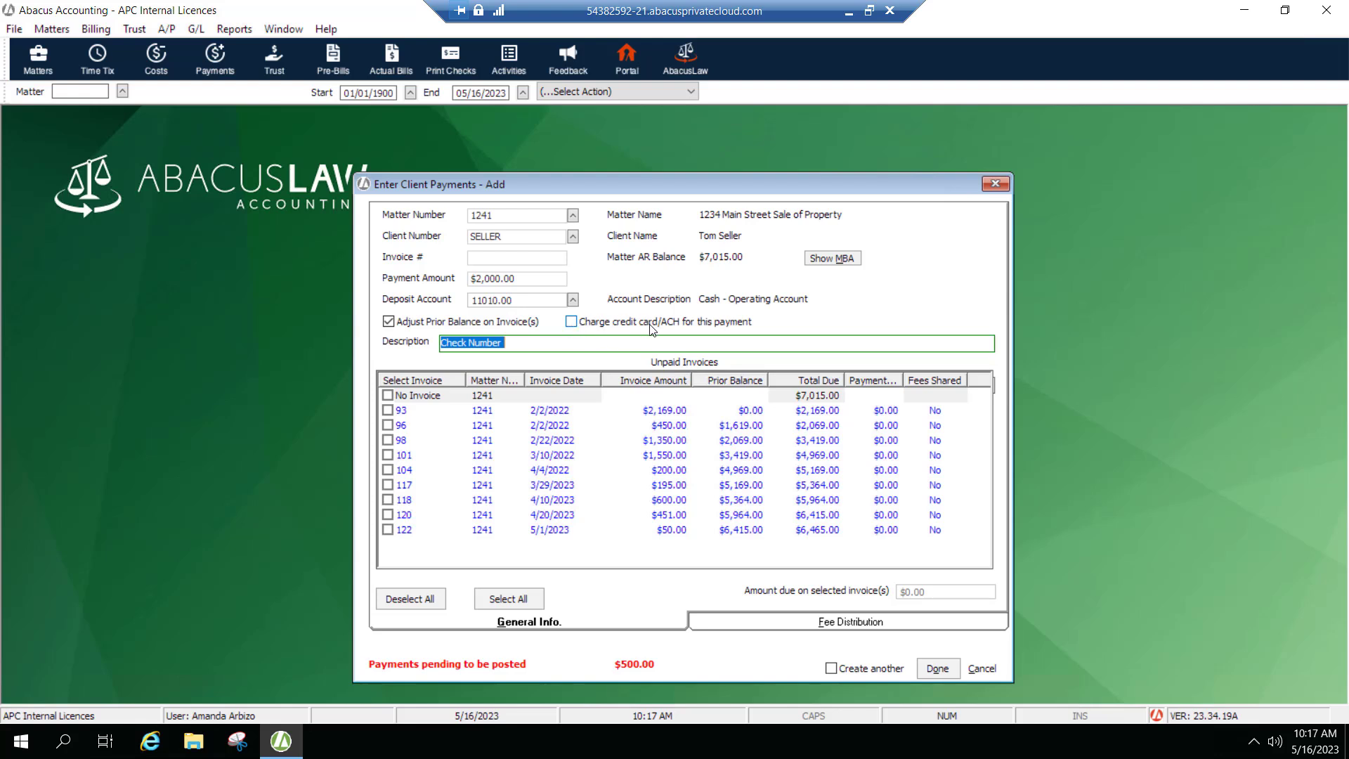
{"action": "left_click", "coordinate": [571, 322]}
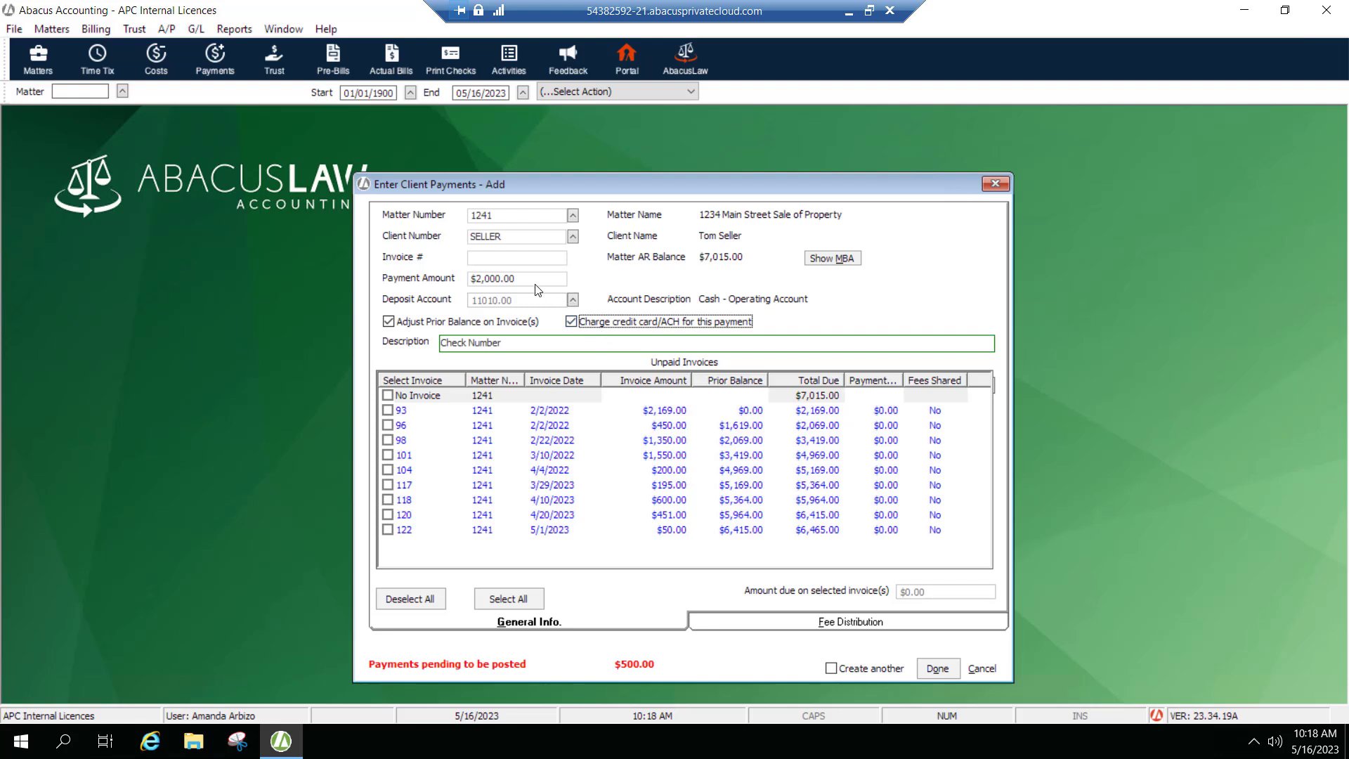
Toggle the credit card/ACH charge option, then cancel the payment entry without saving.
{"action": "left_click", "coordinate": [507, 278]}
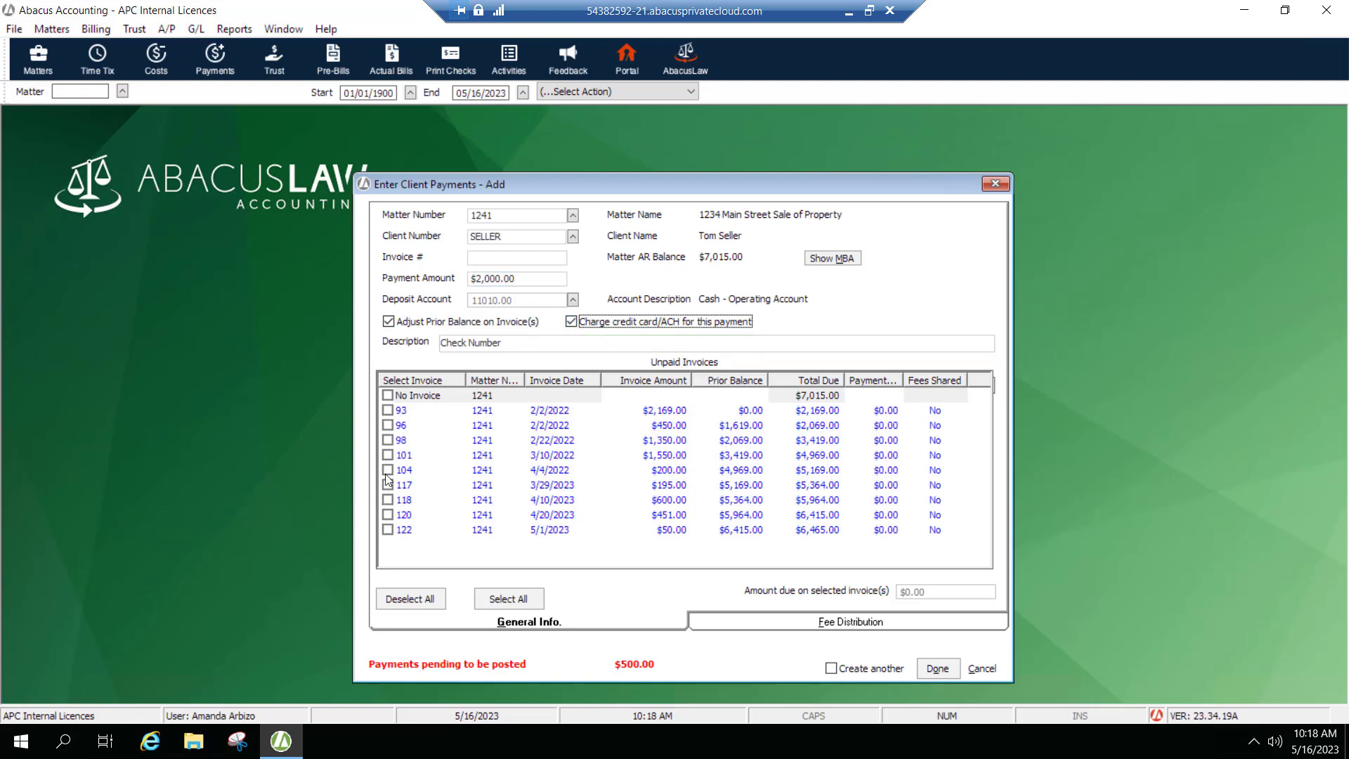
{"action": "left_click", "coordinate": [571, 322]}
{"action": "left_click", "coordinate": [571, 322]}
{"action": "left_click", "coordinate": [981, 672]}
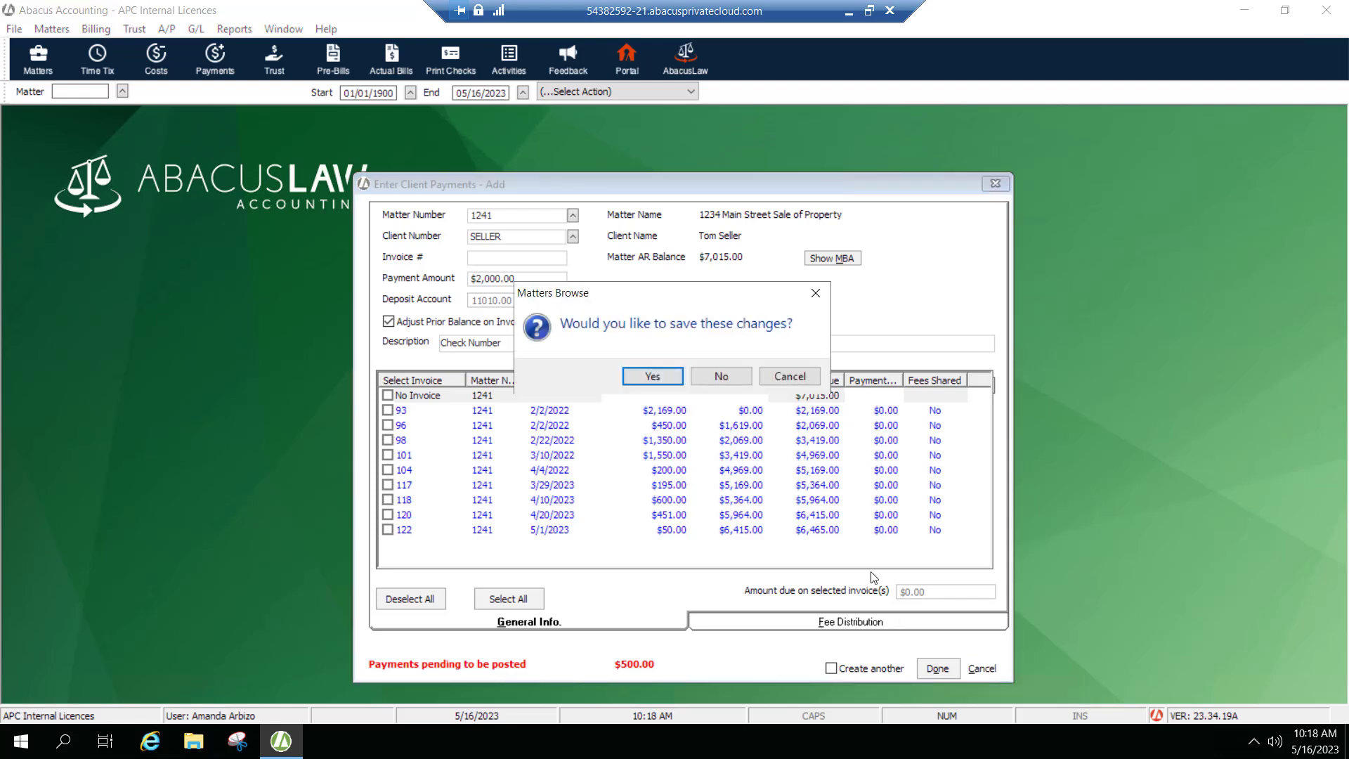
{"action": "left_click", "coordinate": [706, 379]}
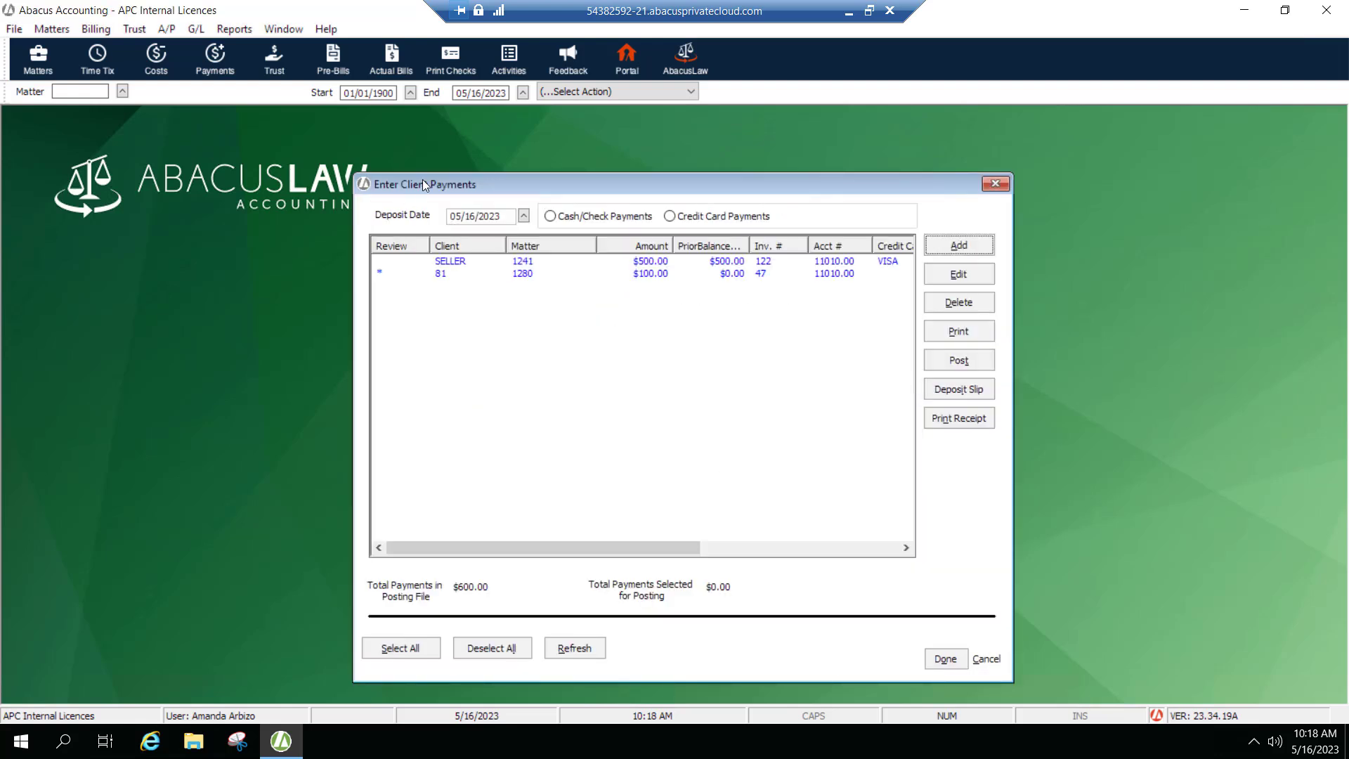
{"action": "left_click", "coordinate": [446, 273]}
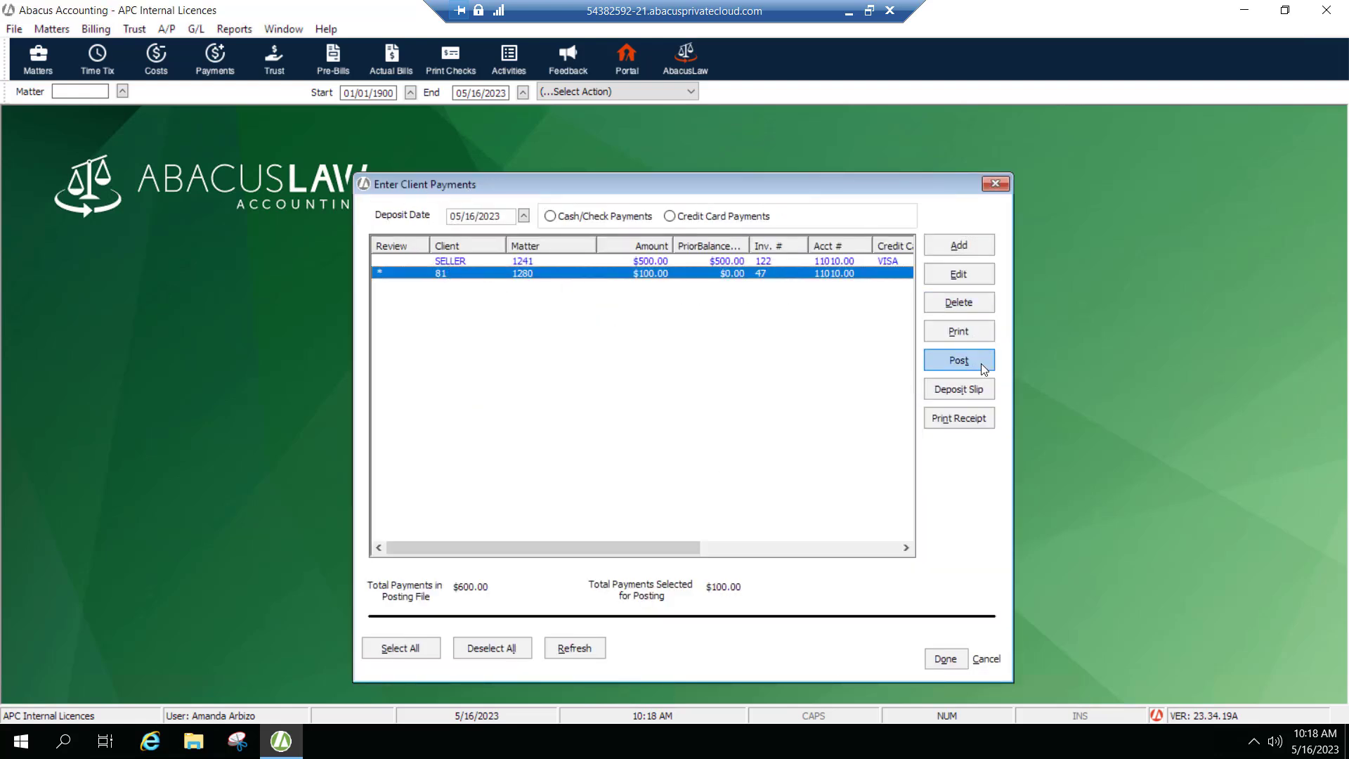
{"action": "left_click", "coordinate": [956, 362]}
{"action": "left_click", "coordinate": [988, 662]}
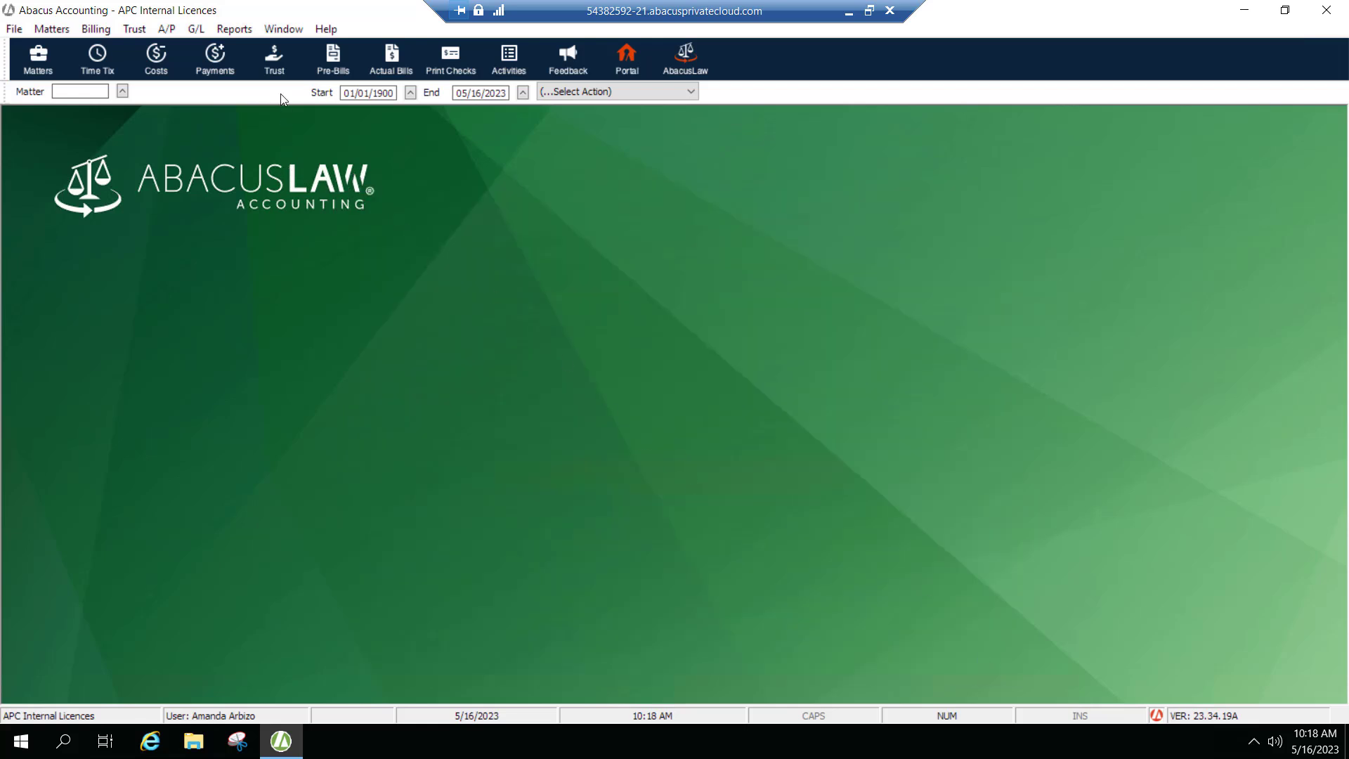
Add a $200.00 trust deposit for the 1234 Main Street Sale of Property matter, charging its credit card/ACH, and close the deposits list.
{"action": "left_click", "coordinate": [274, 59]}
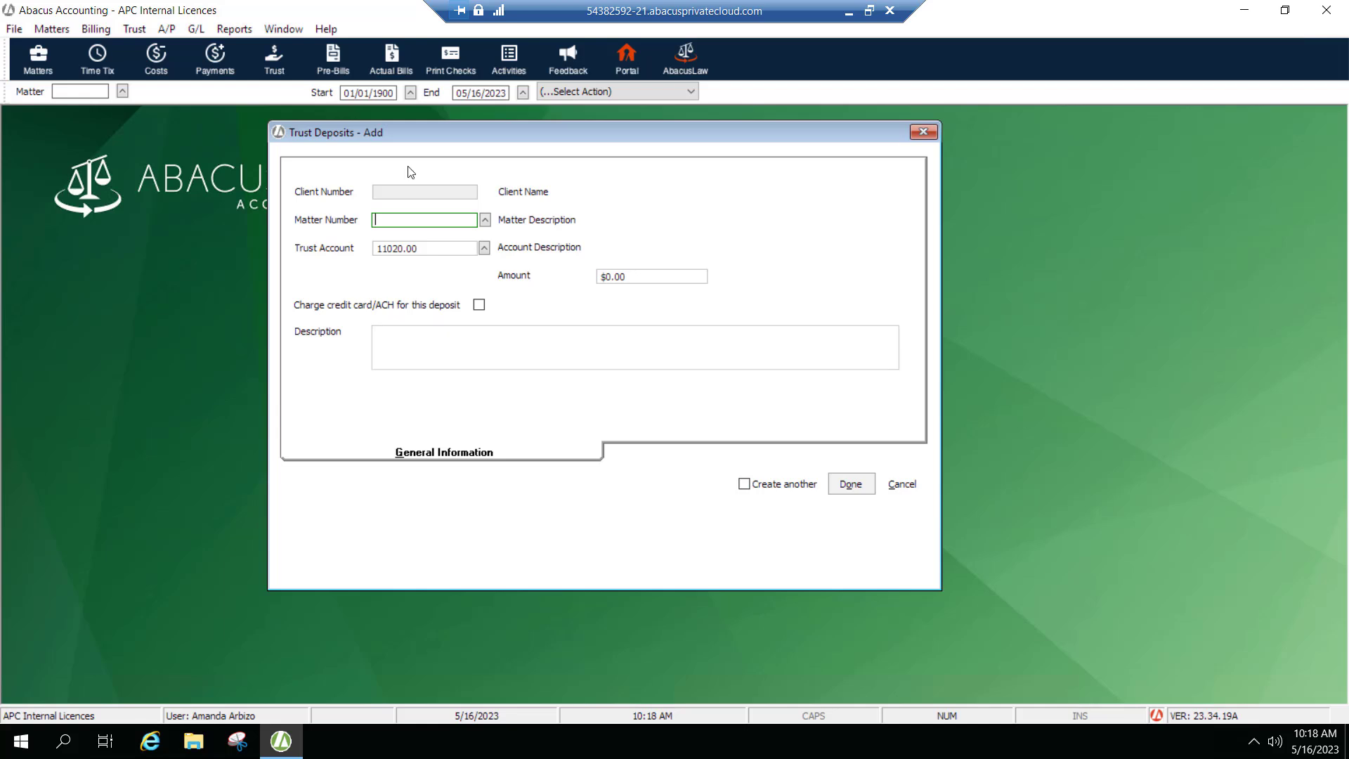
{"action": "left_click", "coordinate": [485, 221]}
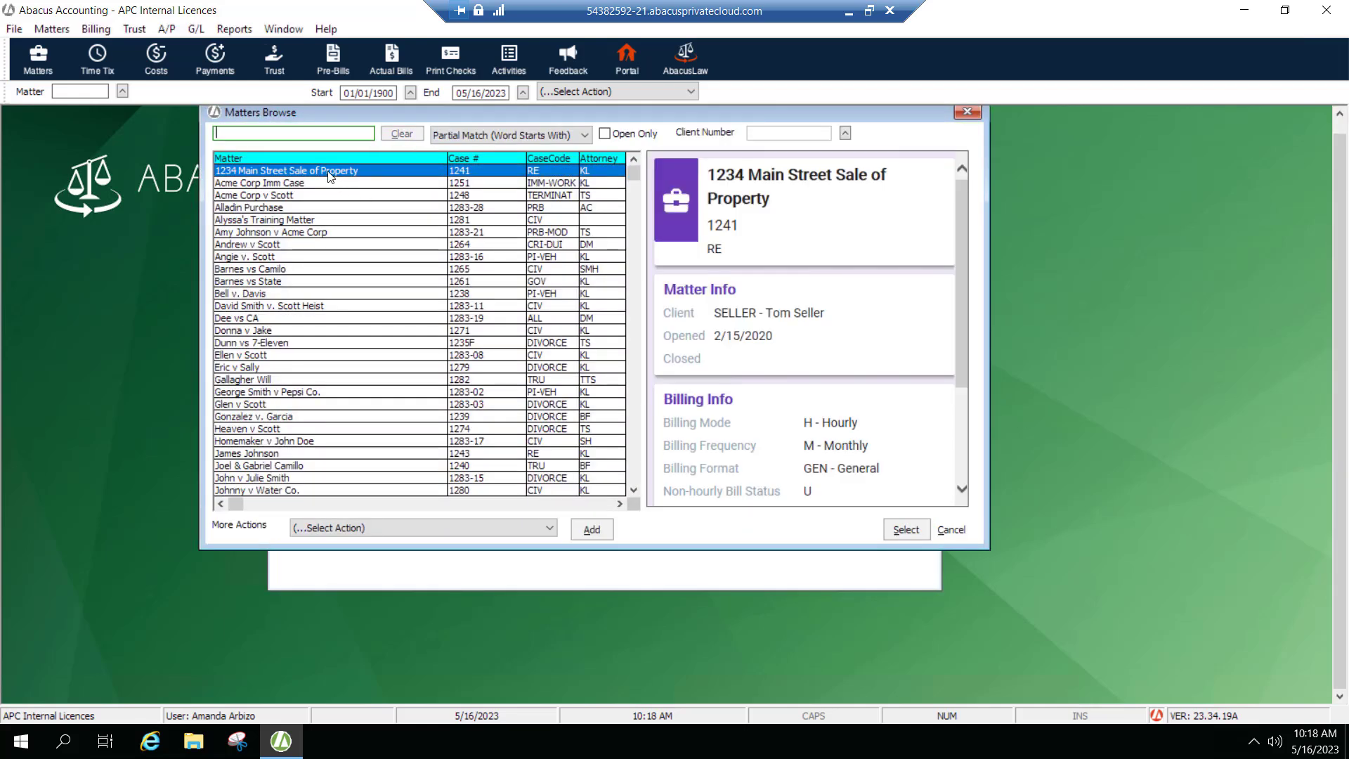
{"action": "double_click", "coordinate": [331, 177]}
{"action": "left_click", "coordinate": [628, 278]}
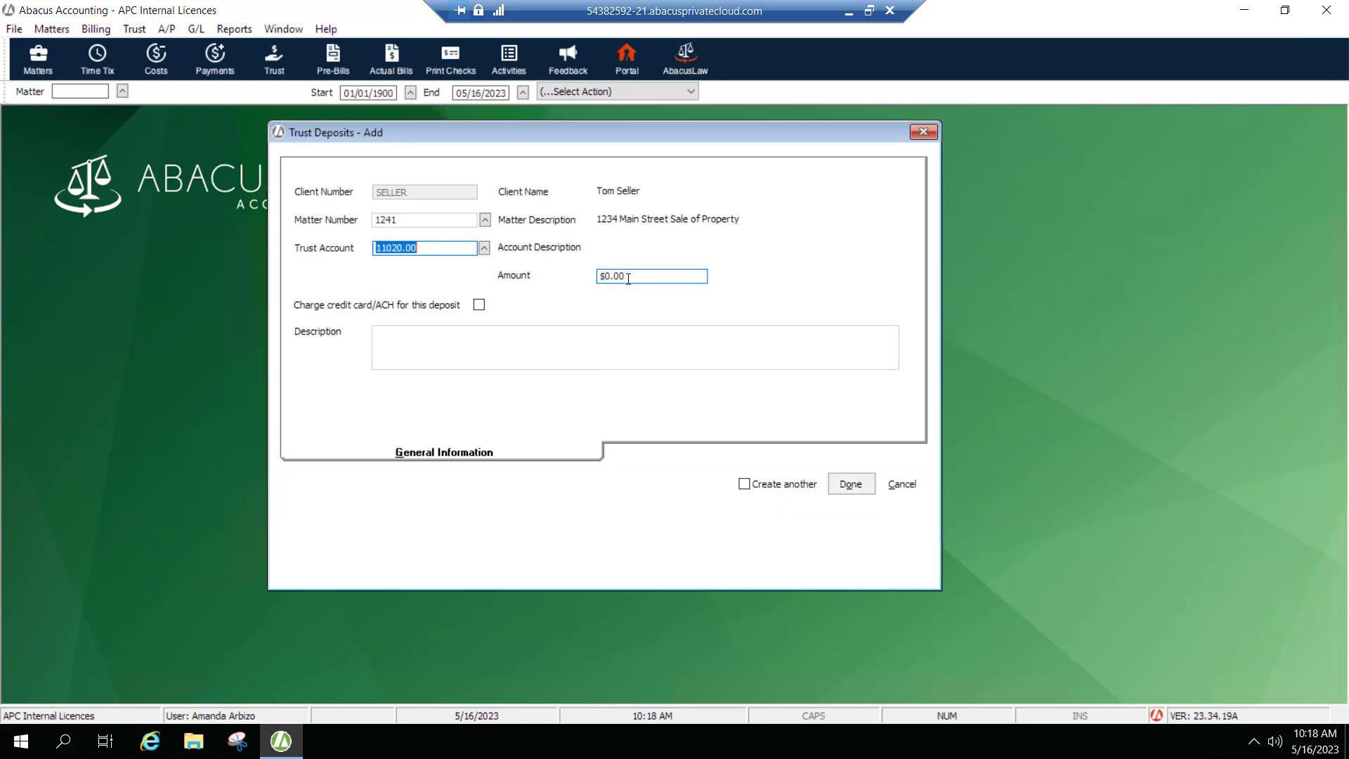
{"action": "type", "text": "2"}
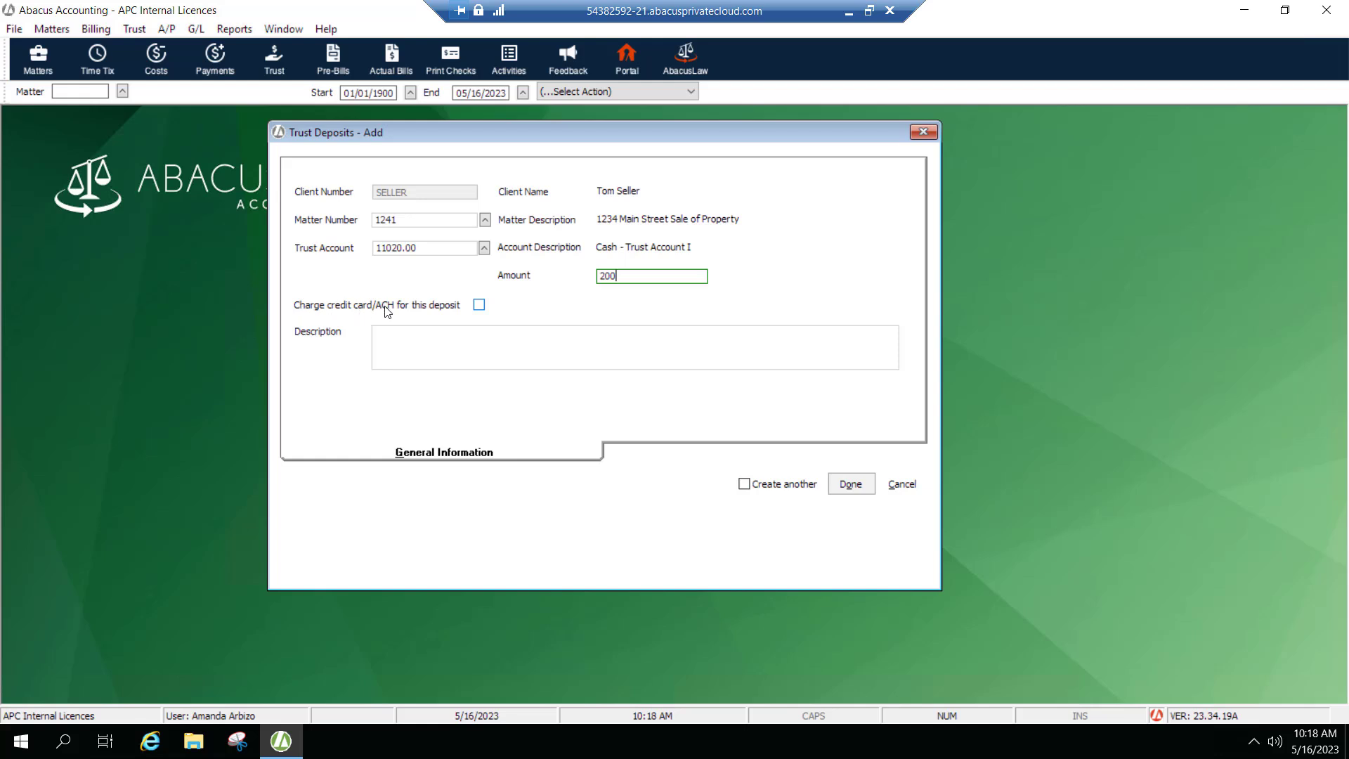
{"action": "left_click", "coordinate": [480, 306]}
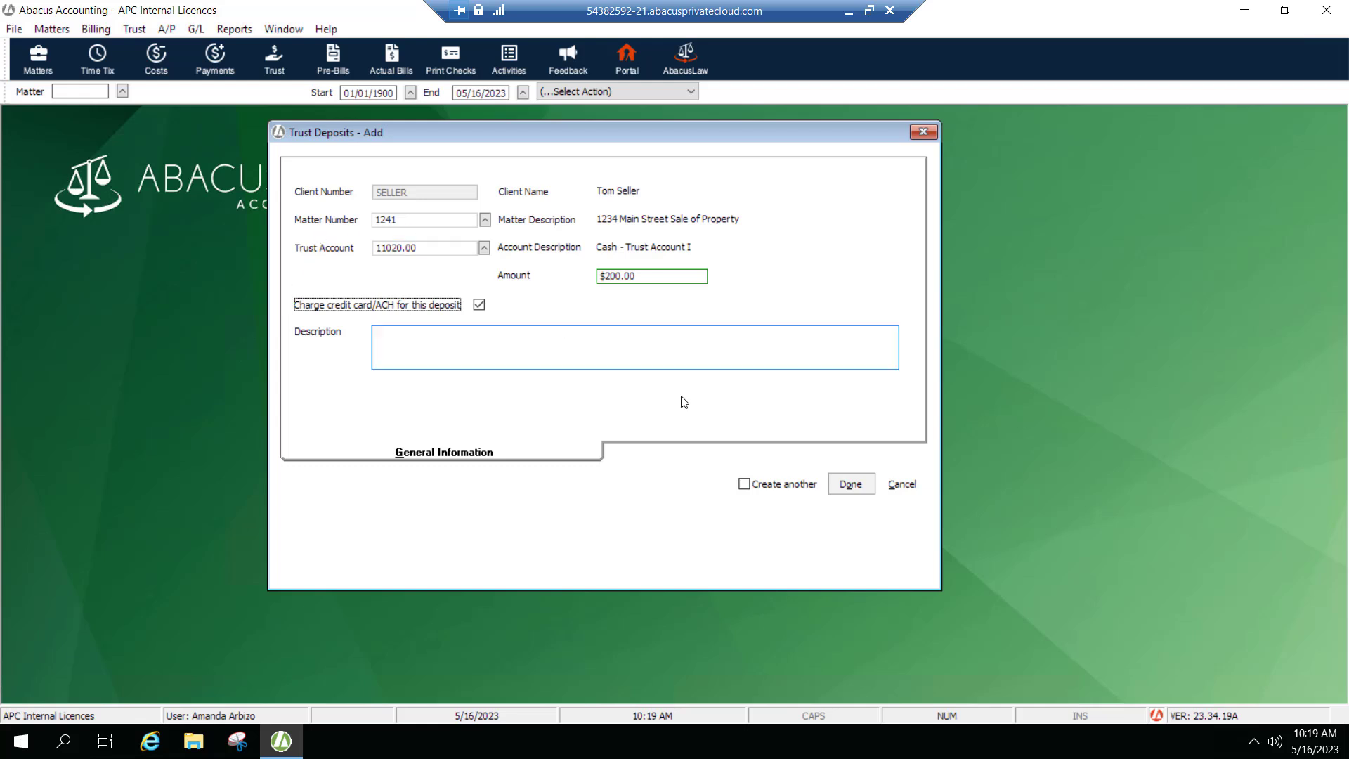
{"action": "left_click", "coordinate": [852, 484]}
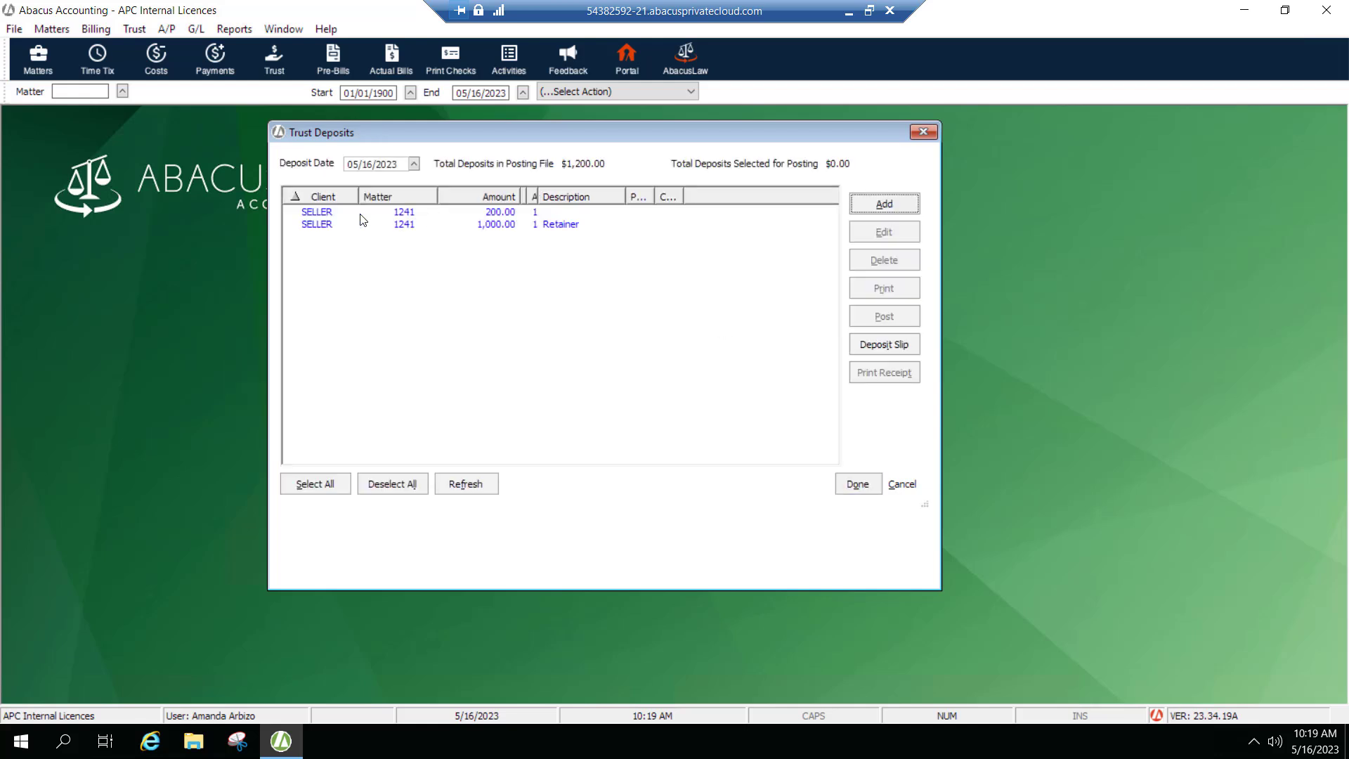
{"action": "left_click", "coordinate": [458, 214]}
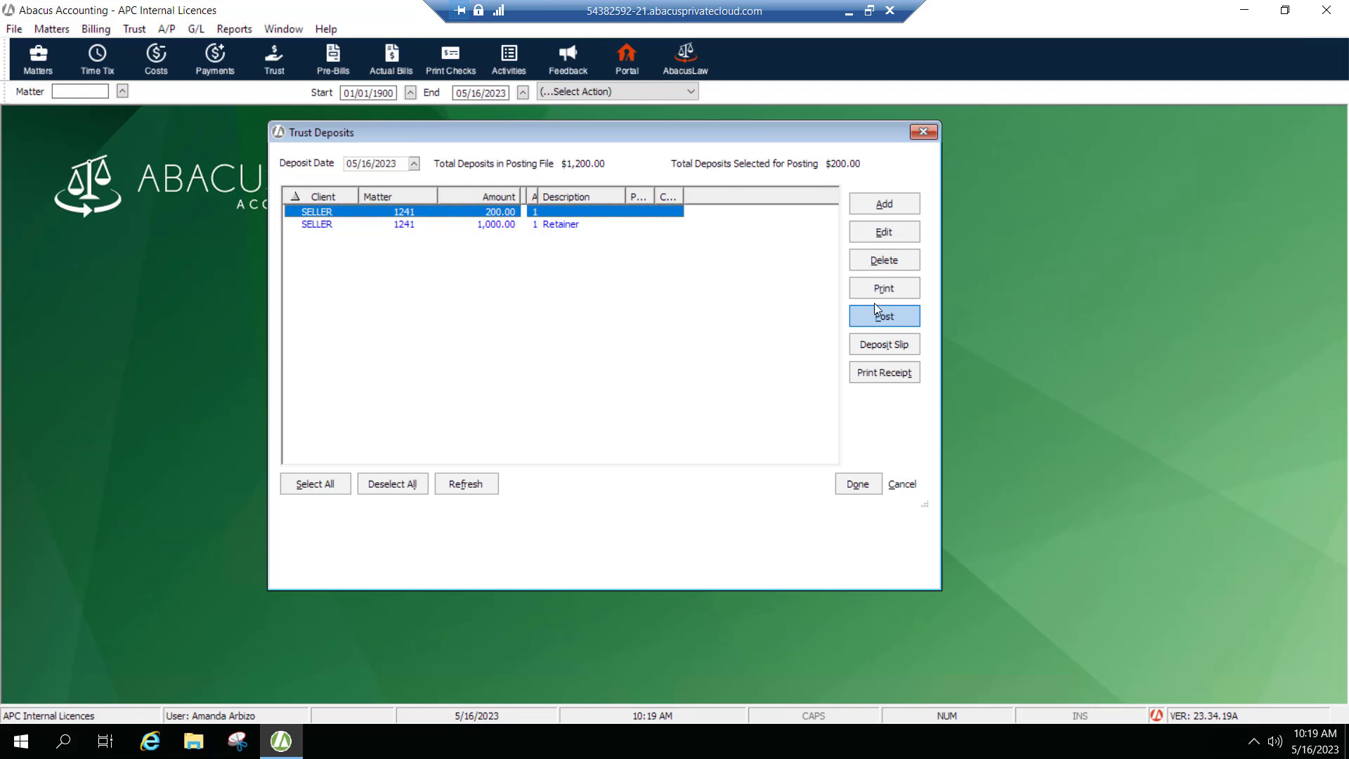
{"action": "left_click", "coordinate": [929, 135]}
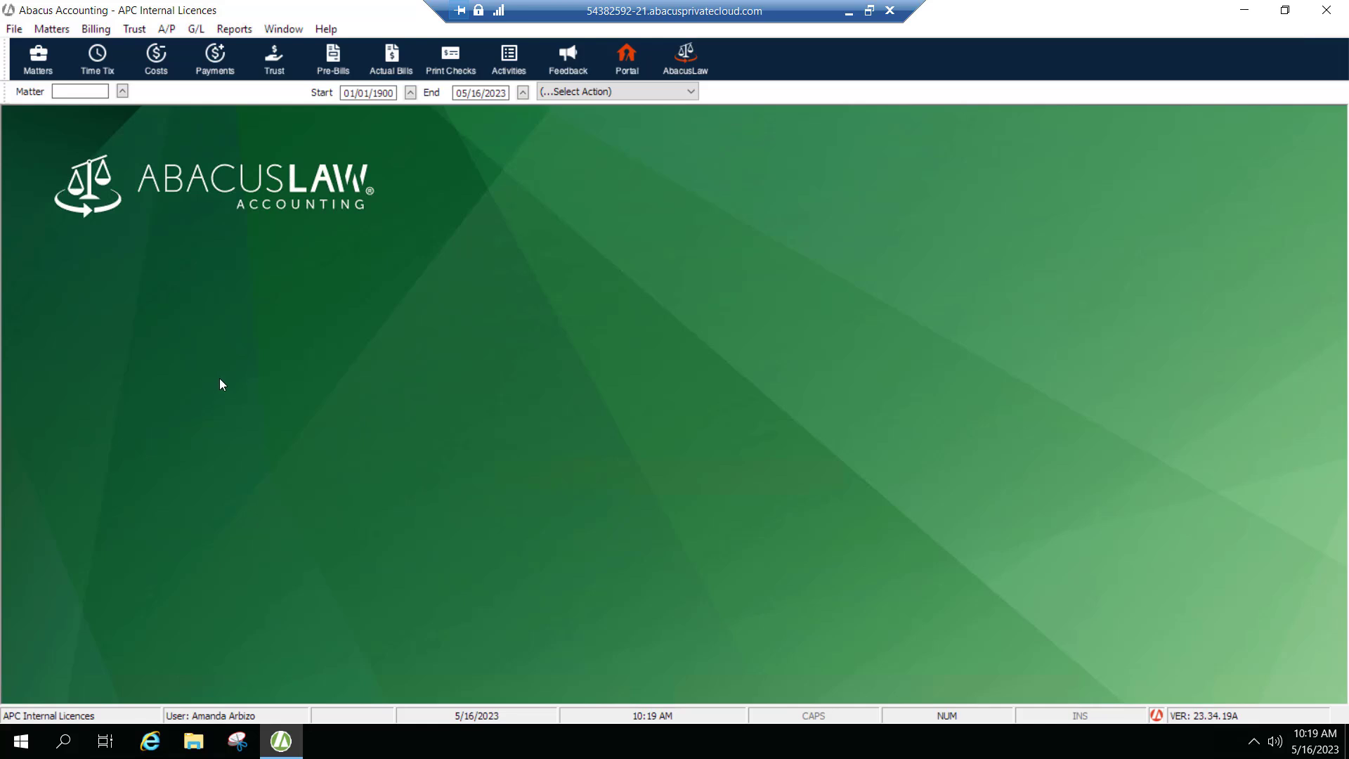
Open bill printing selection and try to turn on PayNow for the matter 1272 bill.
{"action": "left_click", "coordinate": [95, 32]}
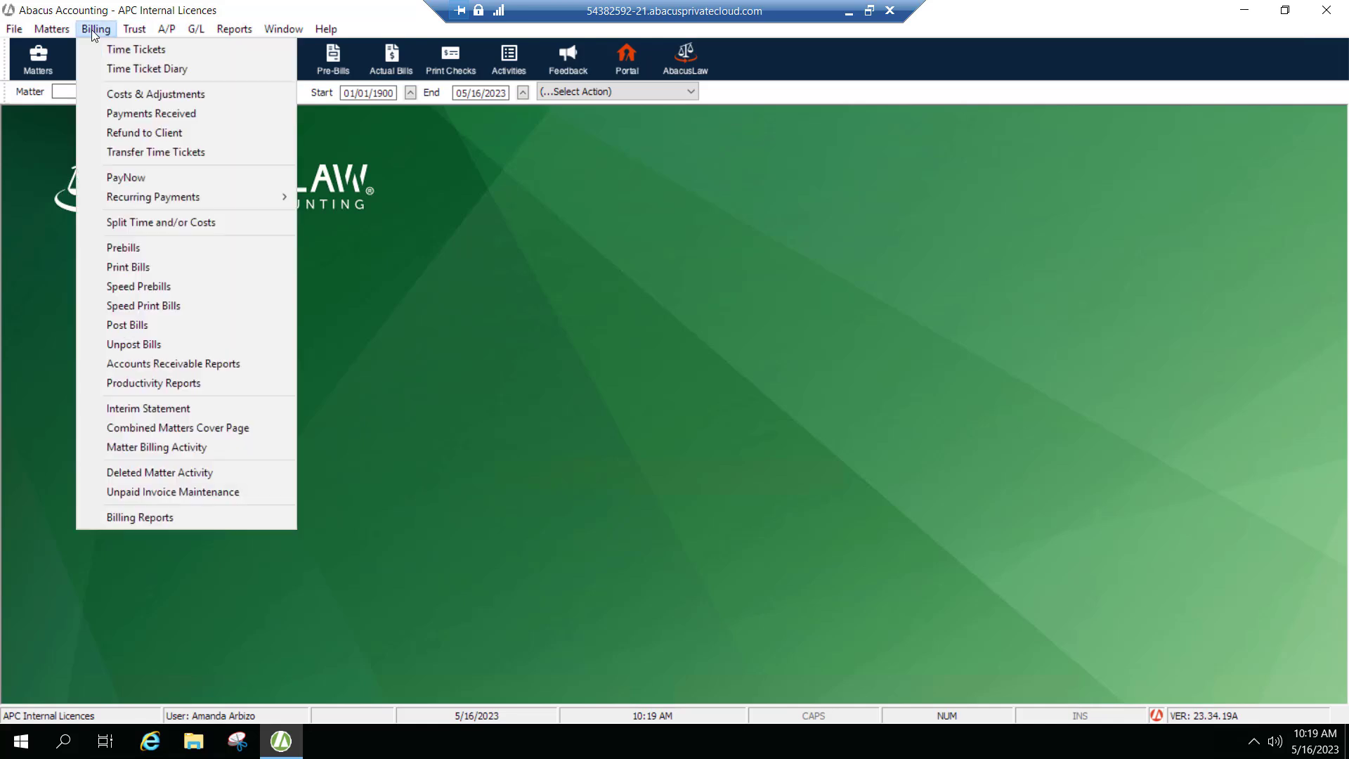
{"action": "left_click", "coordinate": [128, 269]}
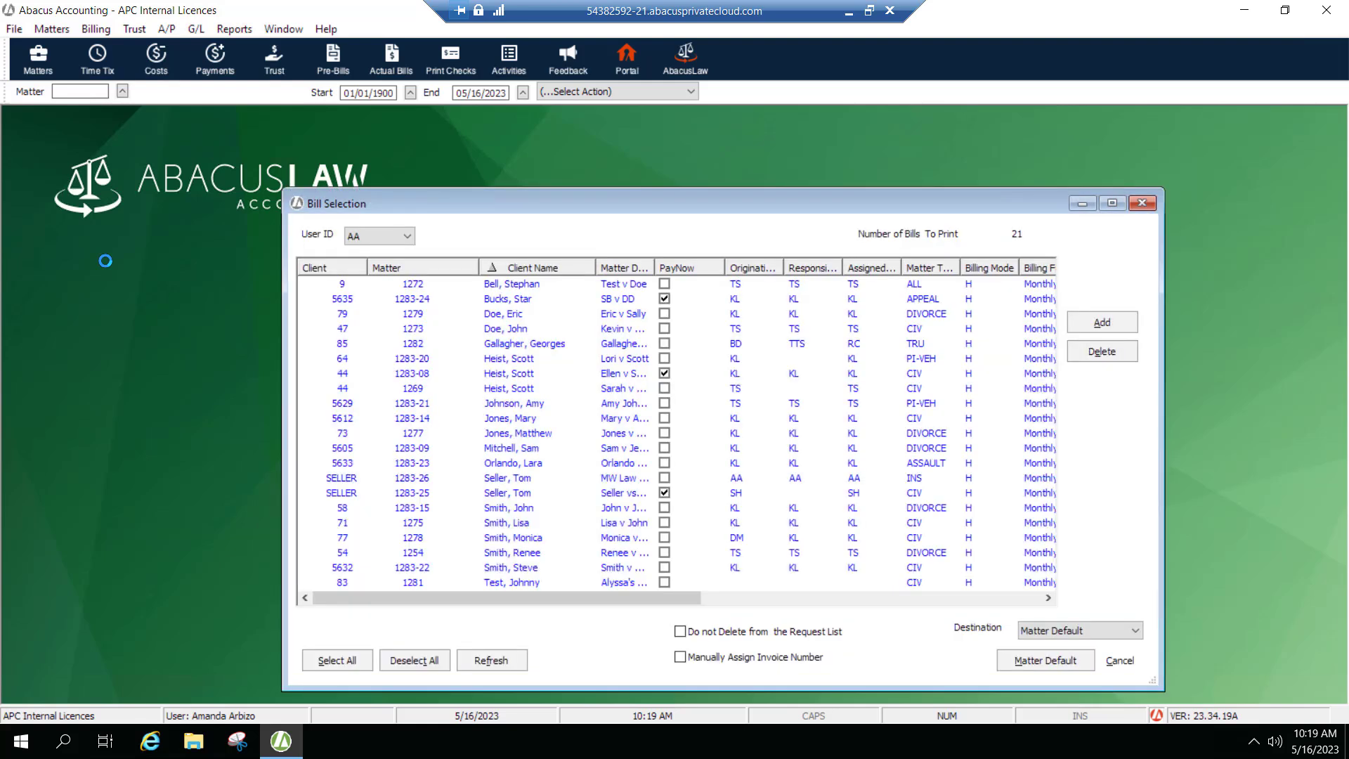
{"action": "left_click_drag", "start_coordinate": [413, 192], "coordinate": [391, 159]}
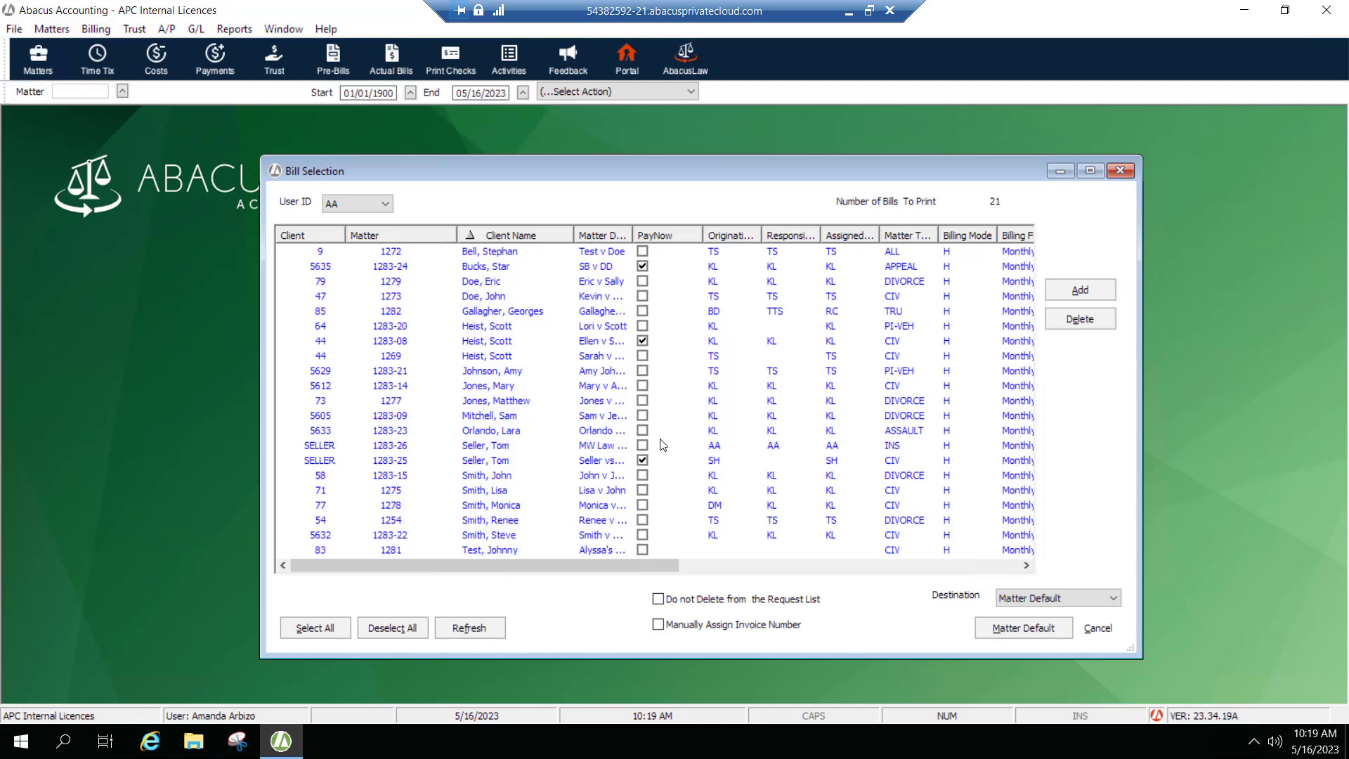
{"action": "left_click", "coordinate": [642, 266]}
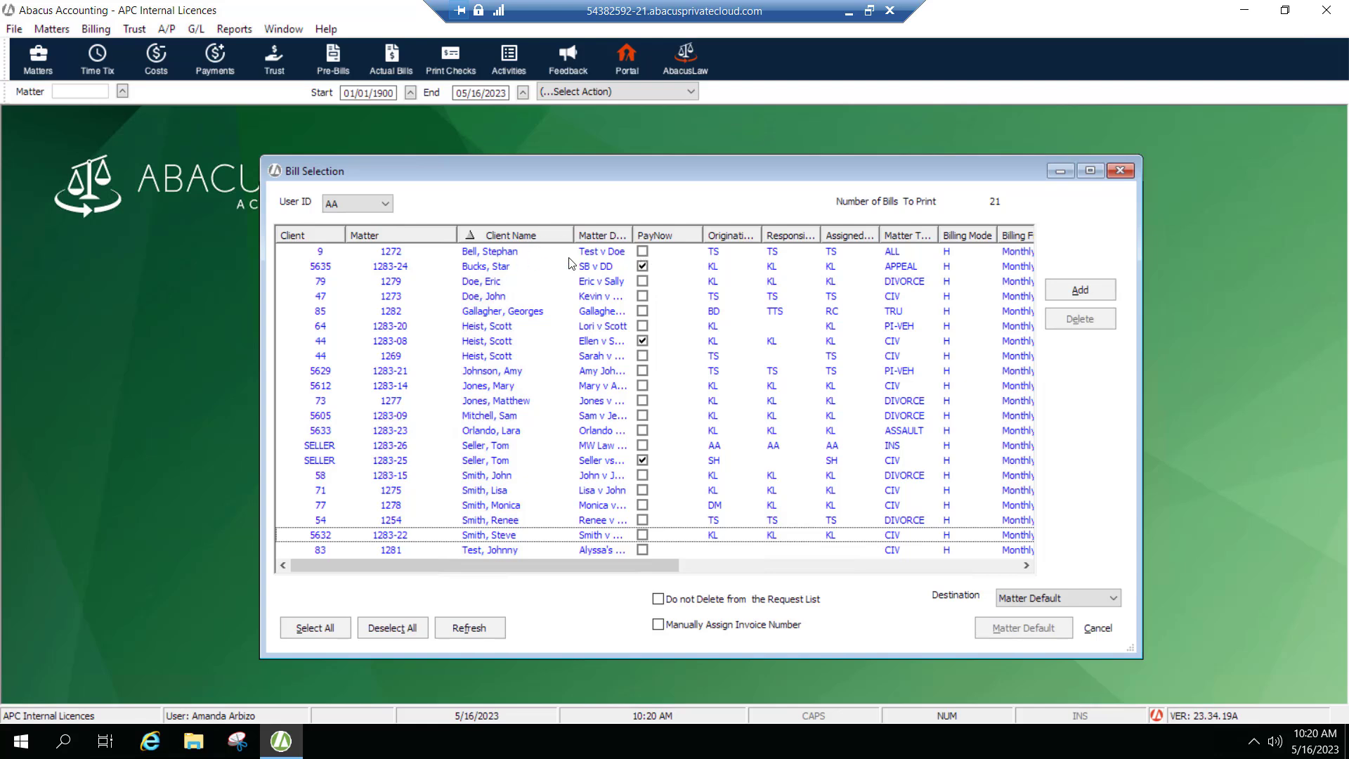
{"action": "left_click", "coordinate": [642, 252]}
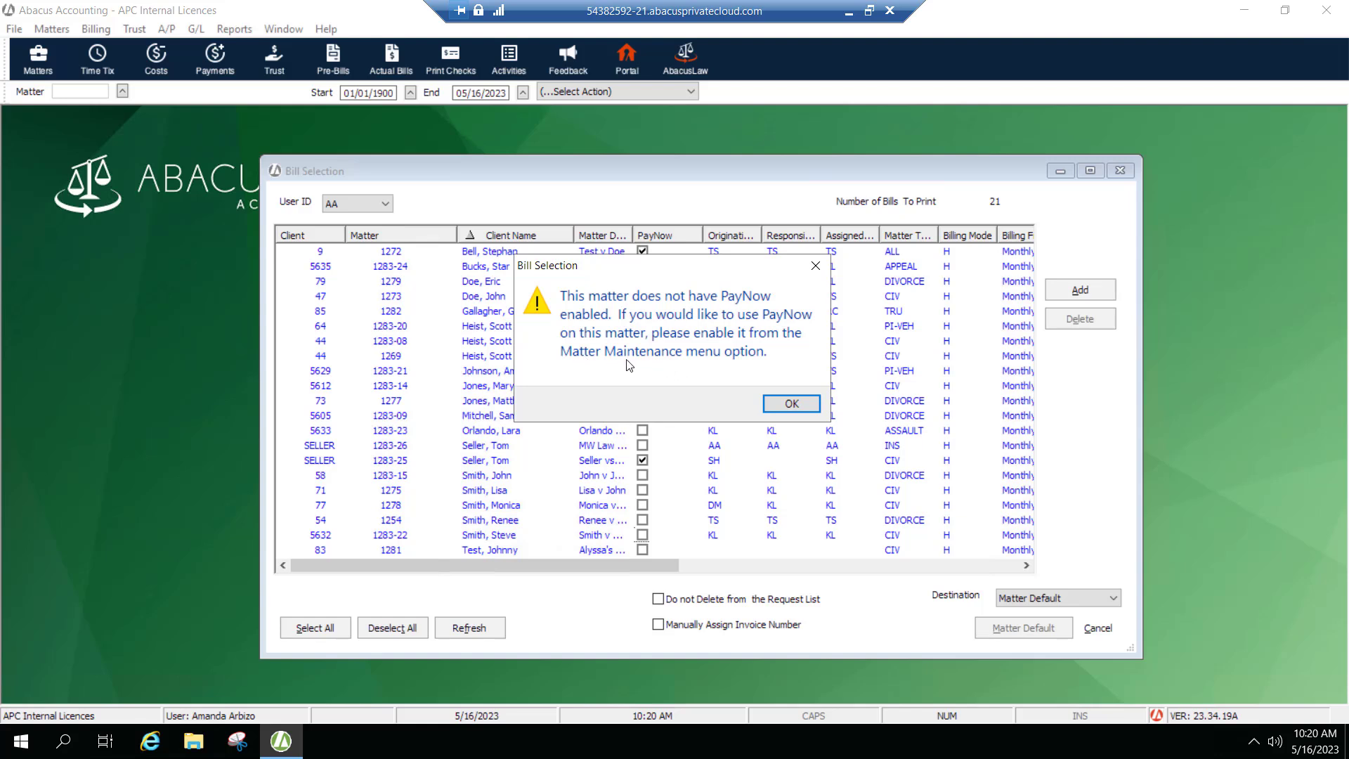
{"action": "left_click", "coordinate": [782, 406]}
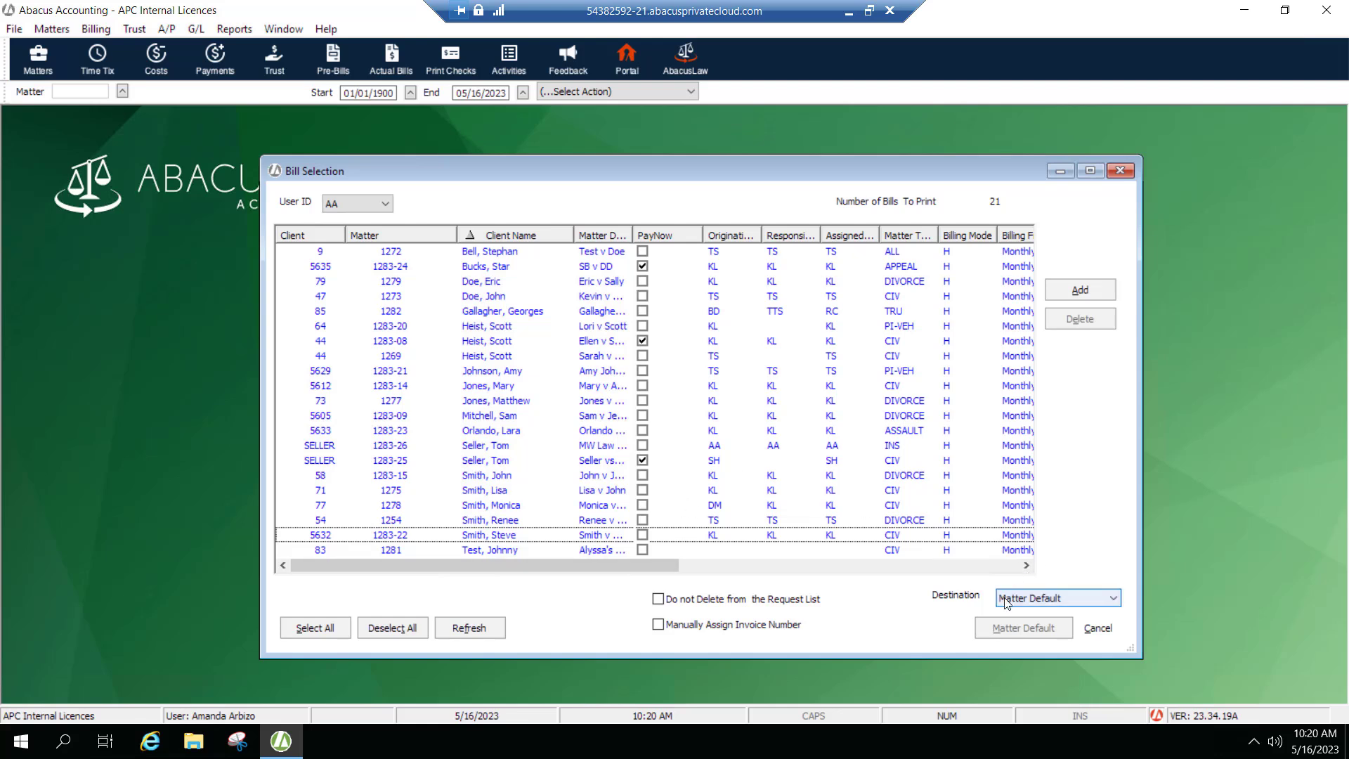
Set the bill destination to Email, then cancel the bill selection.
{"action": "left_click", "coordinate": [1068, 603]}
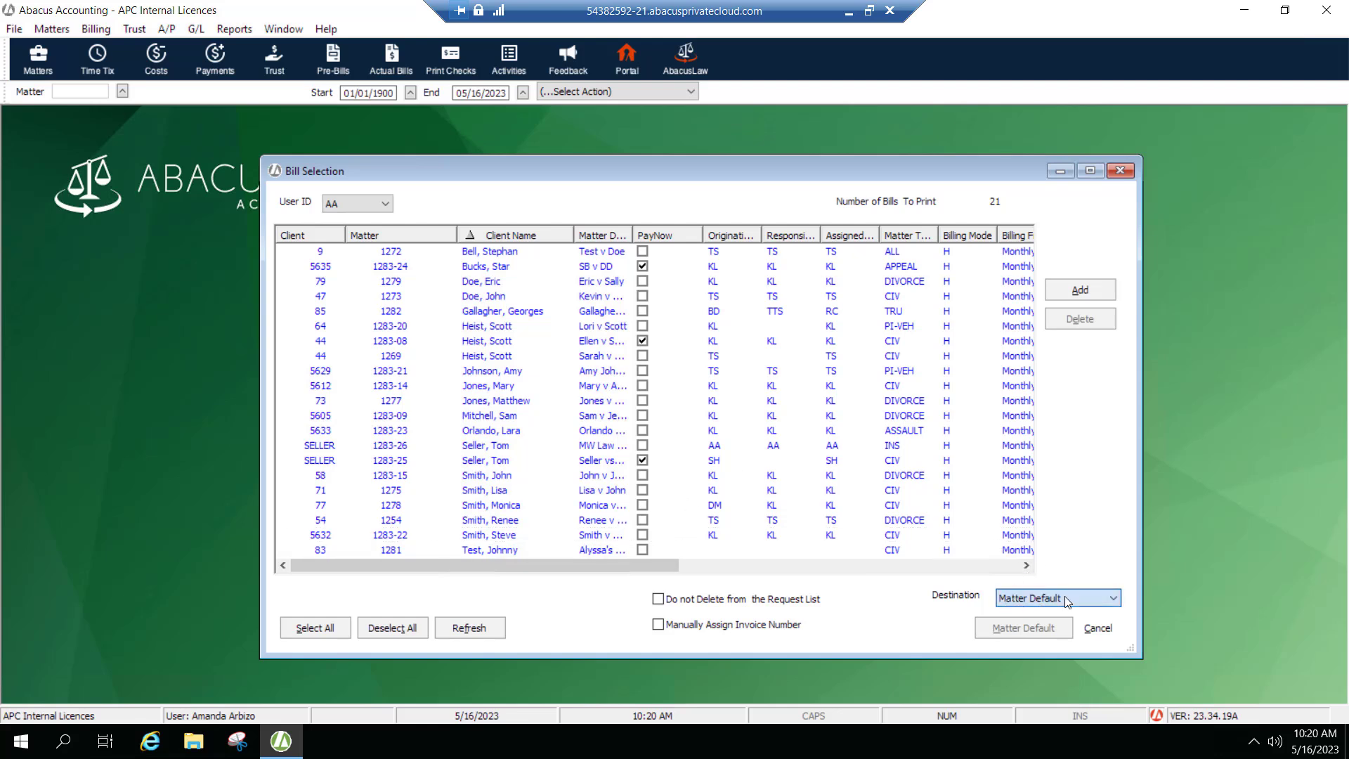
{"action": "left_click", "coordinate": [1069, 648]}
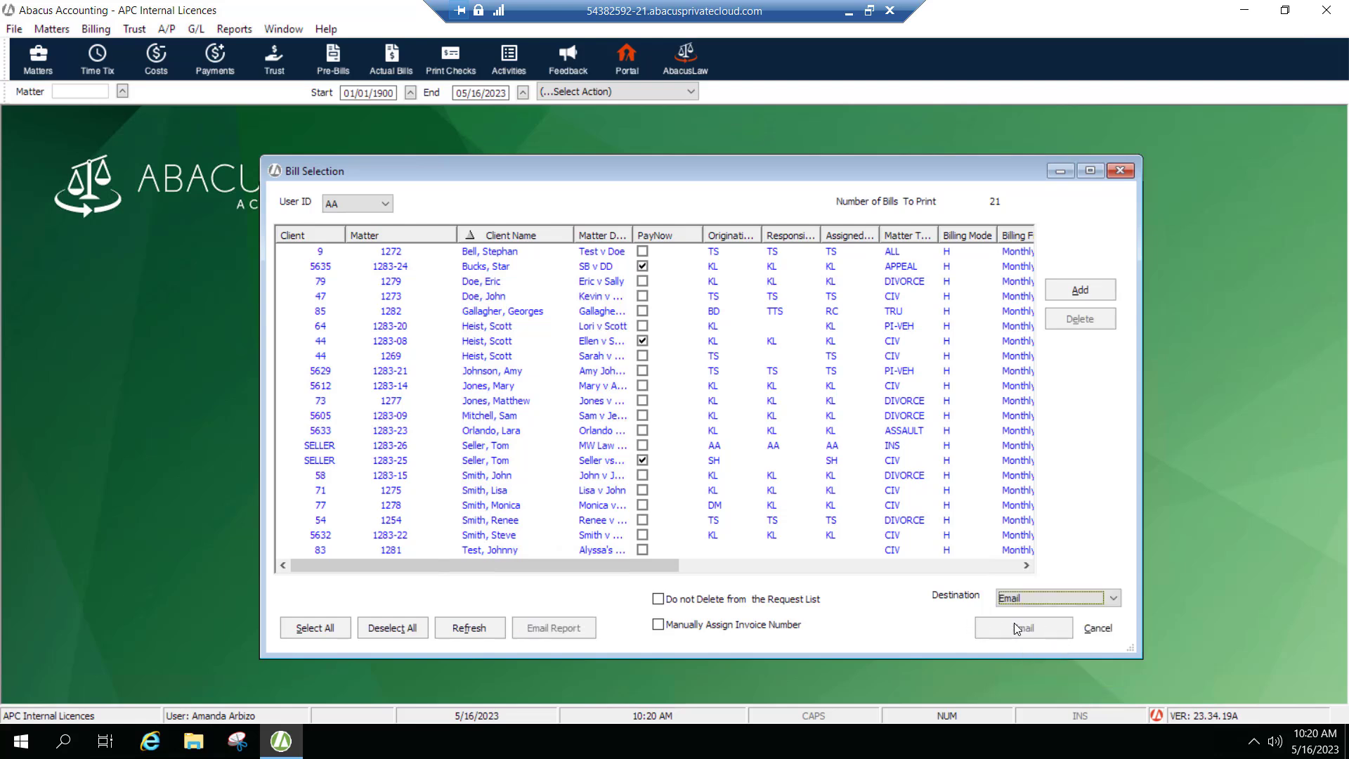
{"action": "left_click", "coordinate": [1090, 636]}
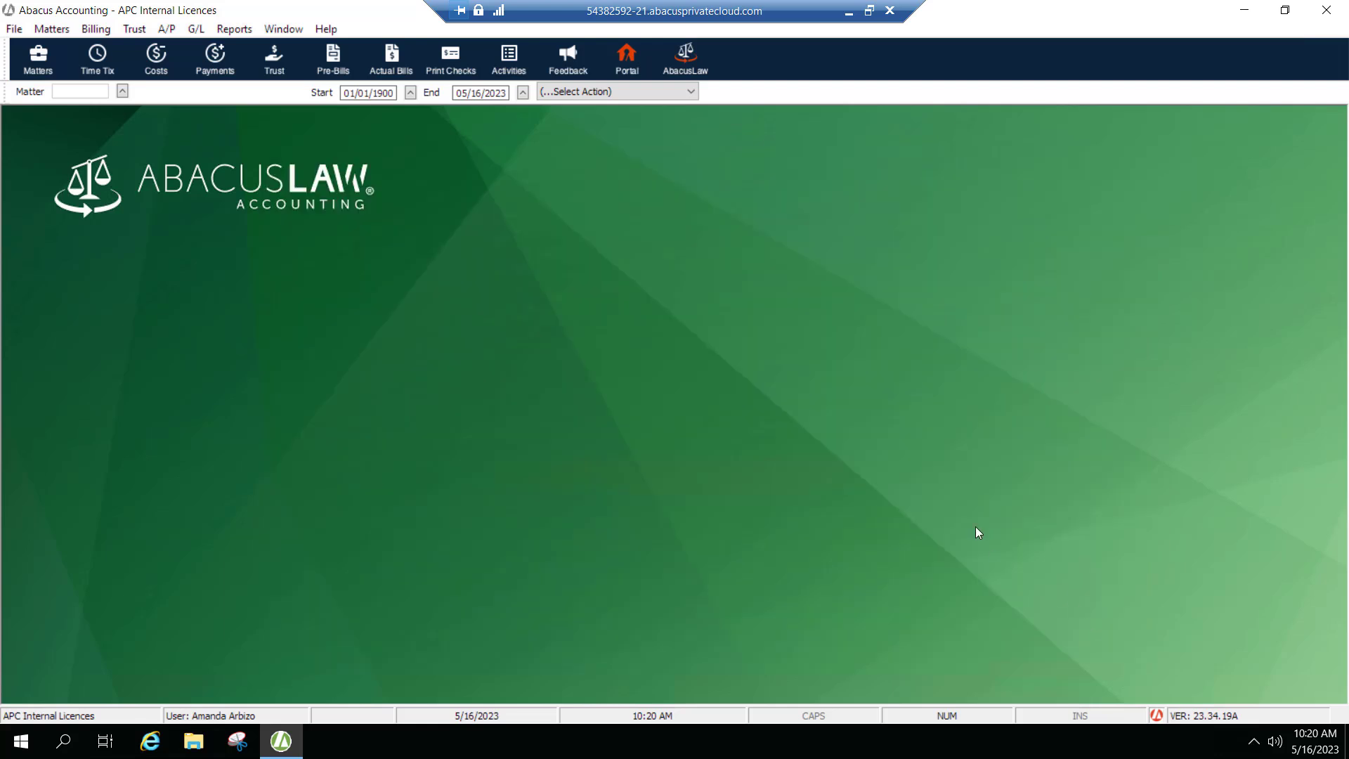
Switch to File Explorer and open the 1 PayNow Client Email screenshot.
{"action": "left_click", "coordinate": [849, 15]}
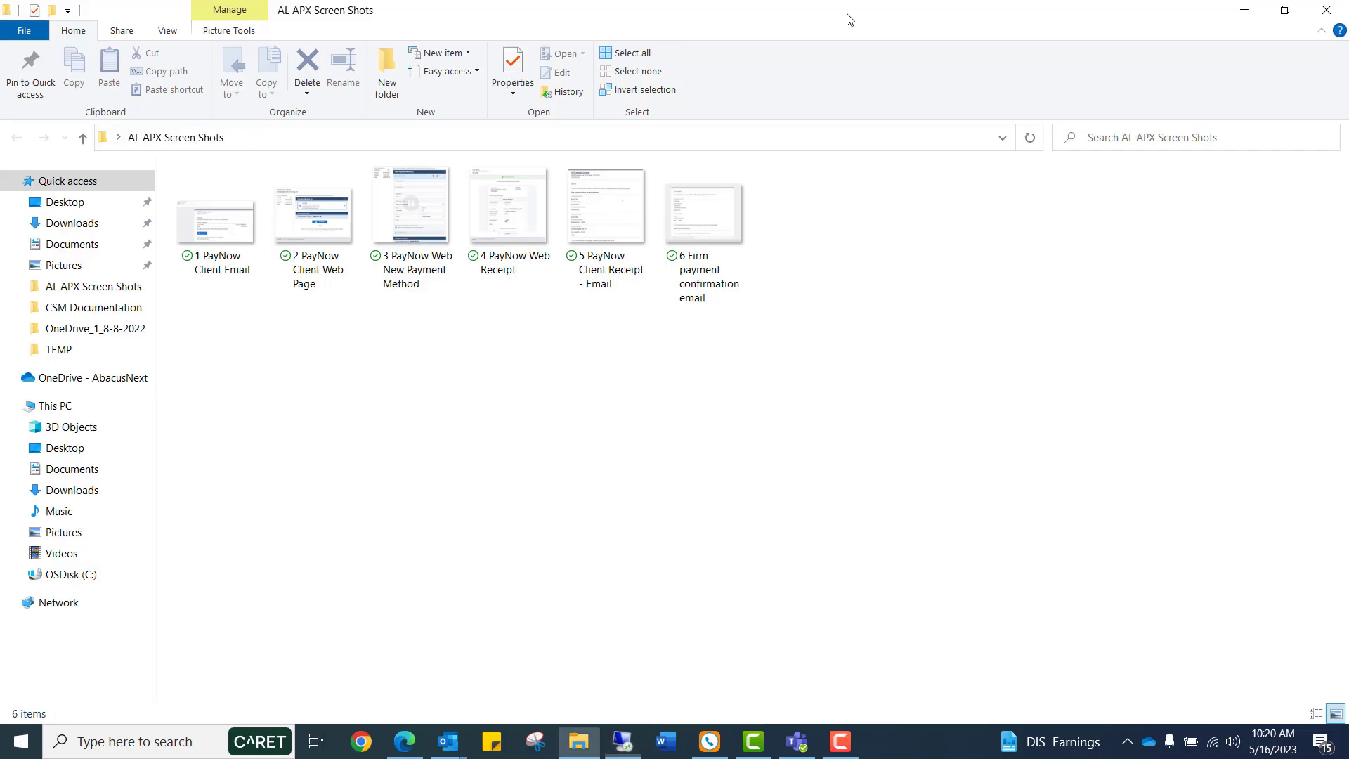
{"action": "left_click", "coordinate": [218, 256]}
{"action": "key", "text": "Return"}
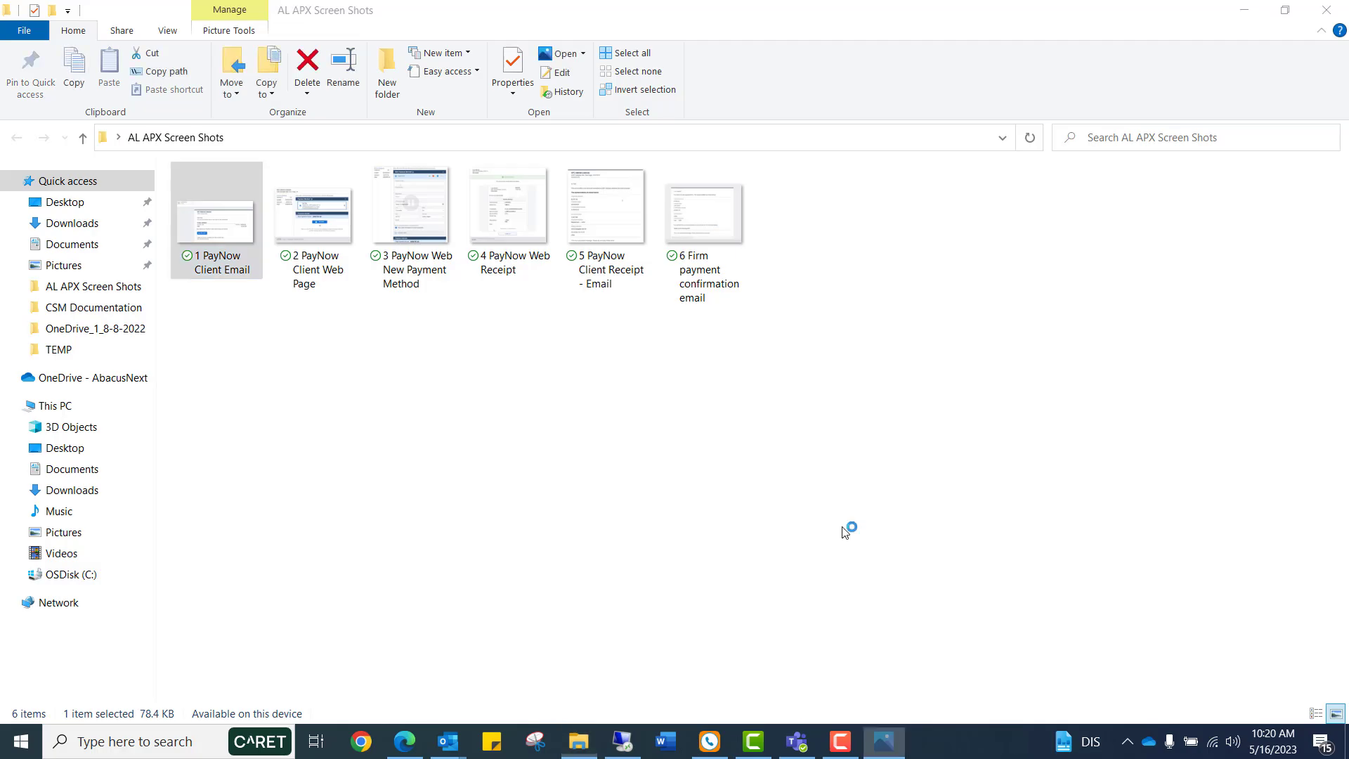
Page through the PayNow client email, web page, payment method, receipt and firm confirmation screenshots.
{"action": "scroll", "coordinate": [845, 532], "scroll_direction": "up", "scroll_amount": 5}
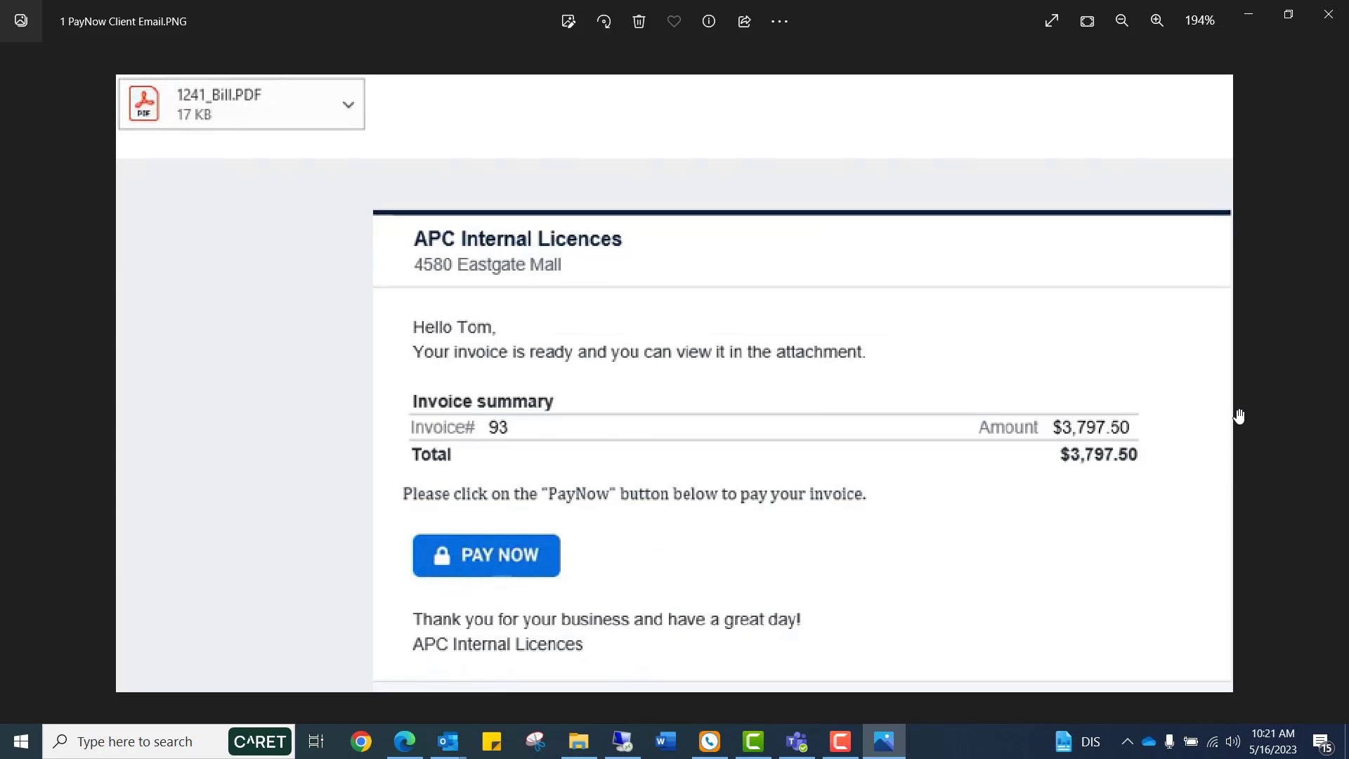
{"action": "left_click", "coordinate": [1333, 385]}
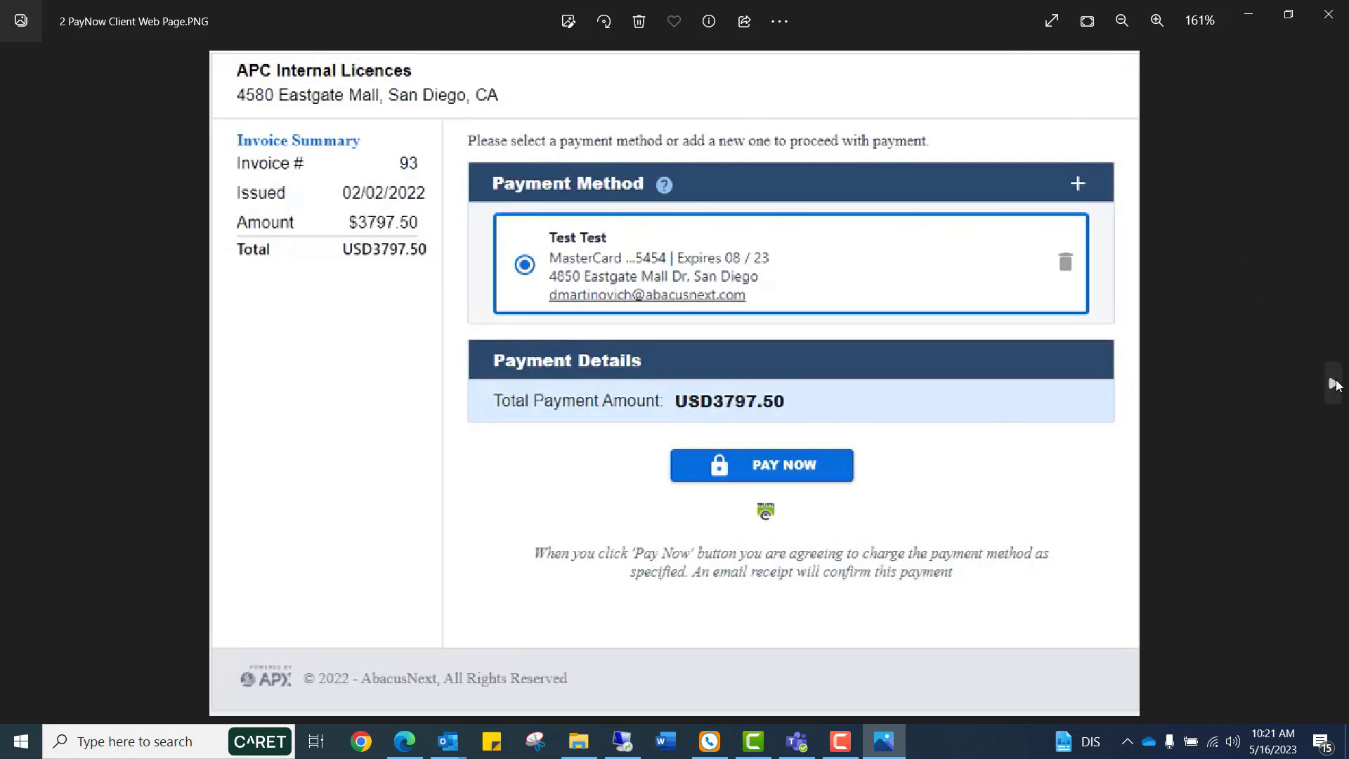
{"action": "left_click", "coordinate": [1332, 380]}
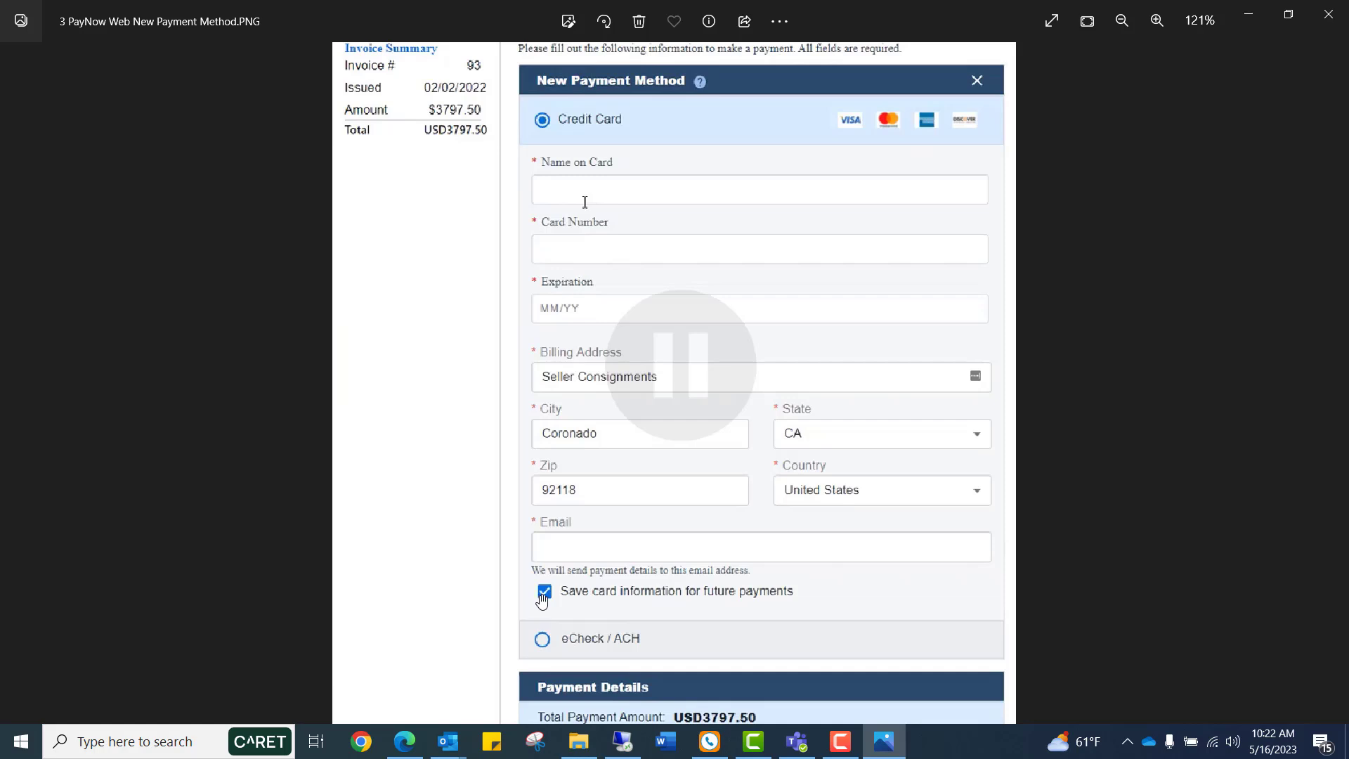
{"action": "left_click", "coordinate": [16, 383]}
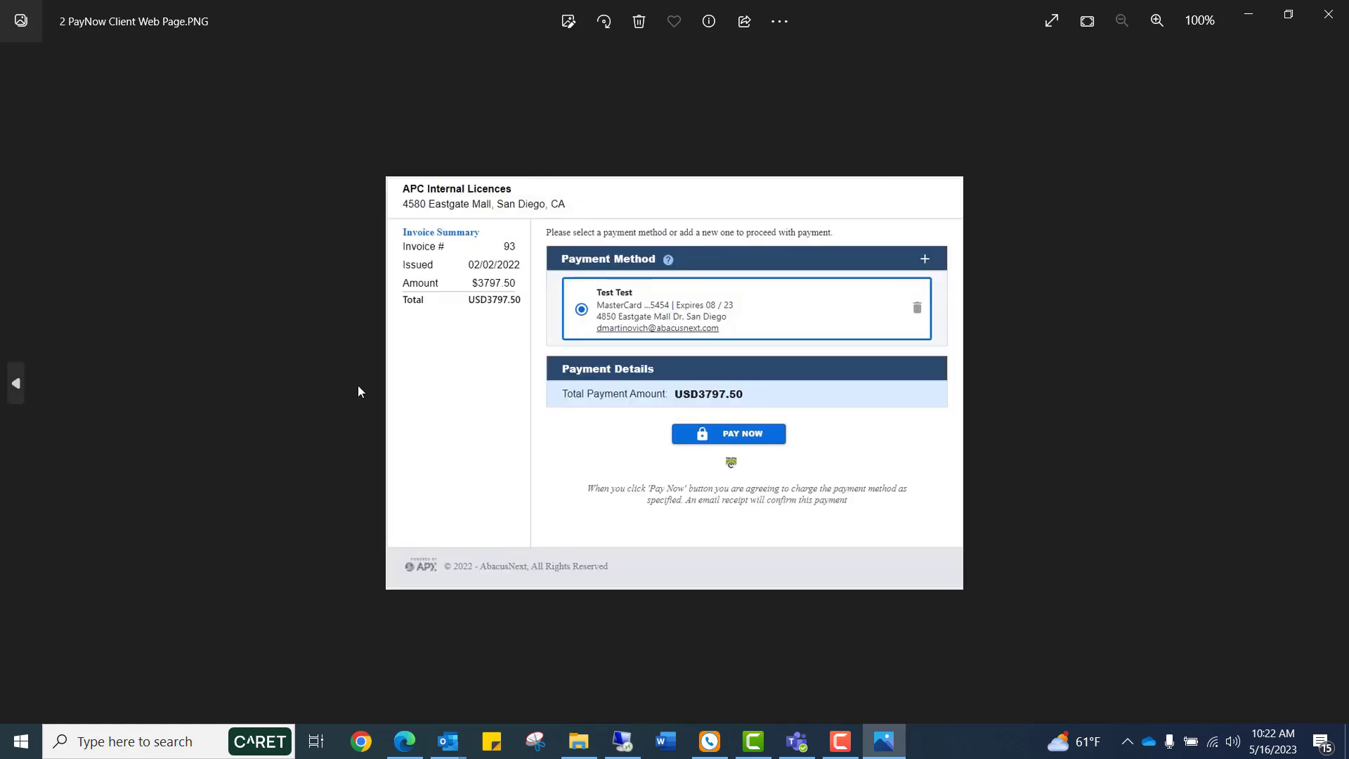
{"action": "scroll", "coordinate": [476, 391], "scroll_direction": "up", "scroll_amount": 3}
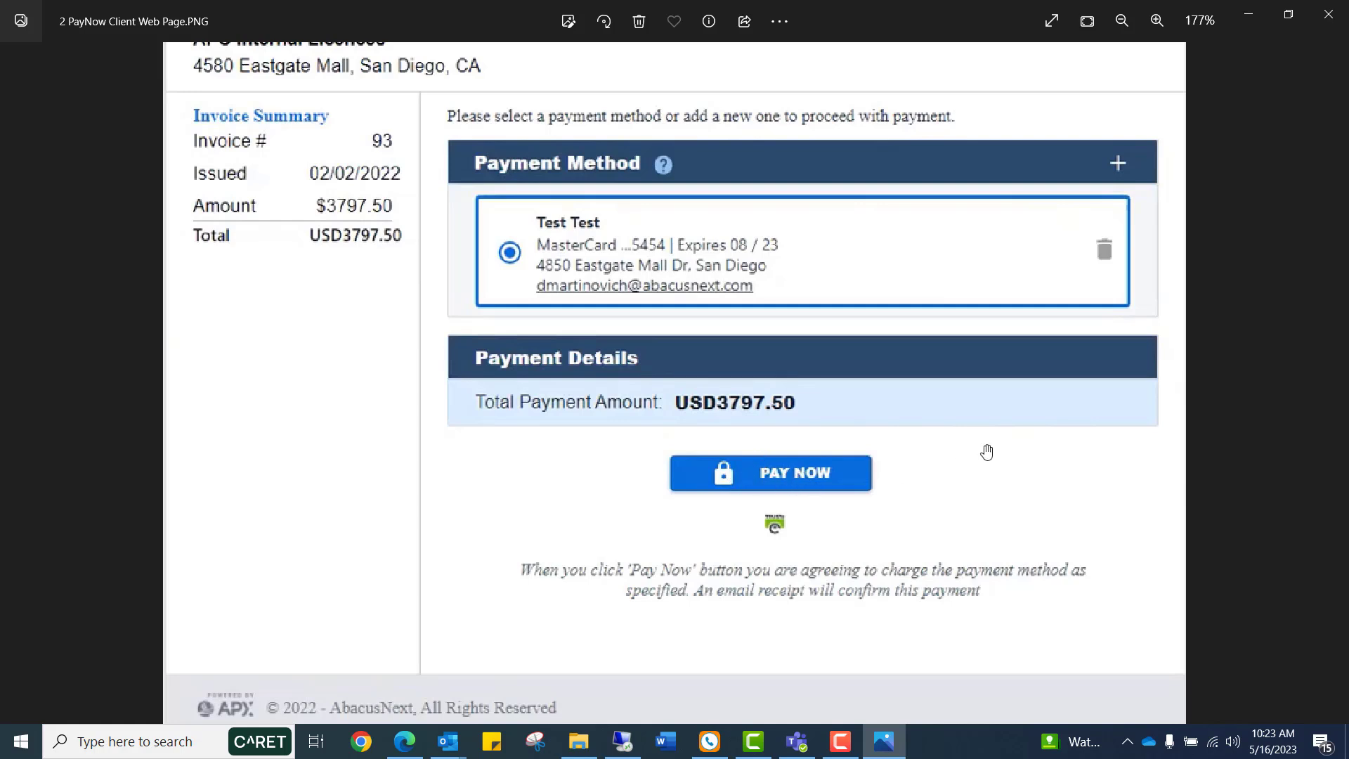
{"action": "left_click", "coordinate": [1333, 385]}
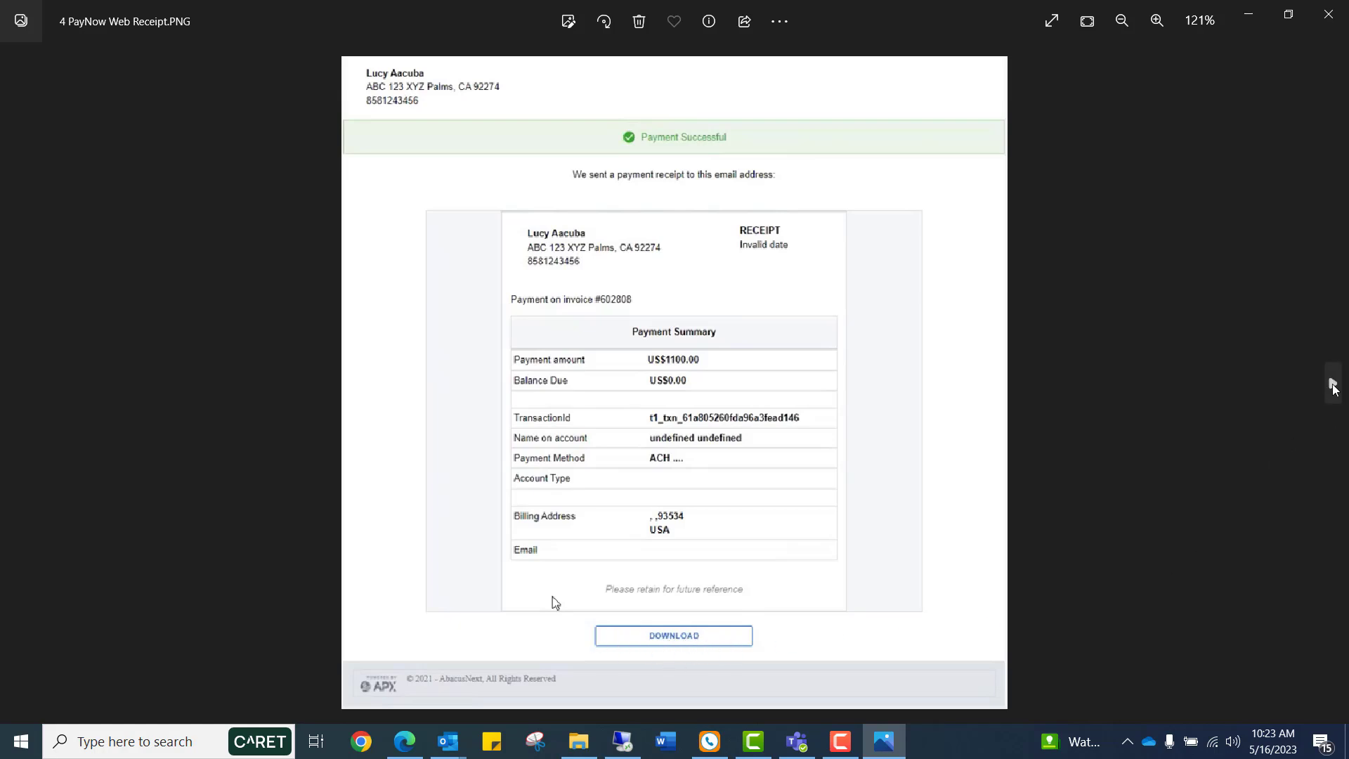
{"action": "left_click", "coordinate": [1334, 386]}
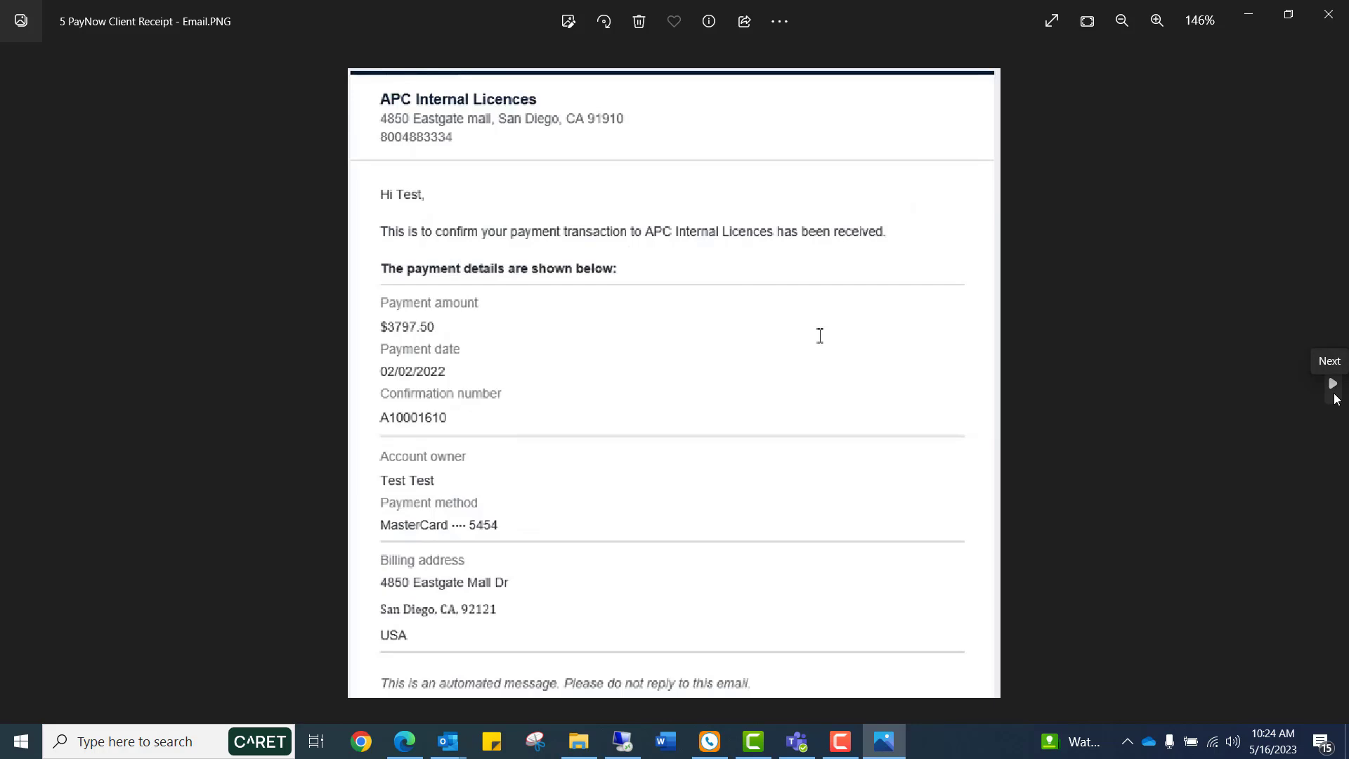
{"action": "left_click", "coordinate": [1333, 386]}
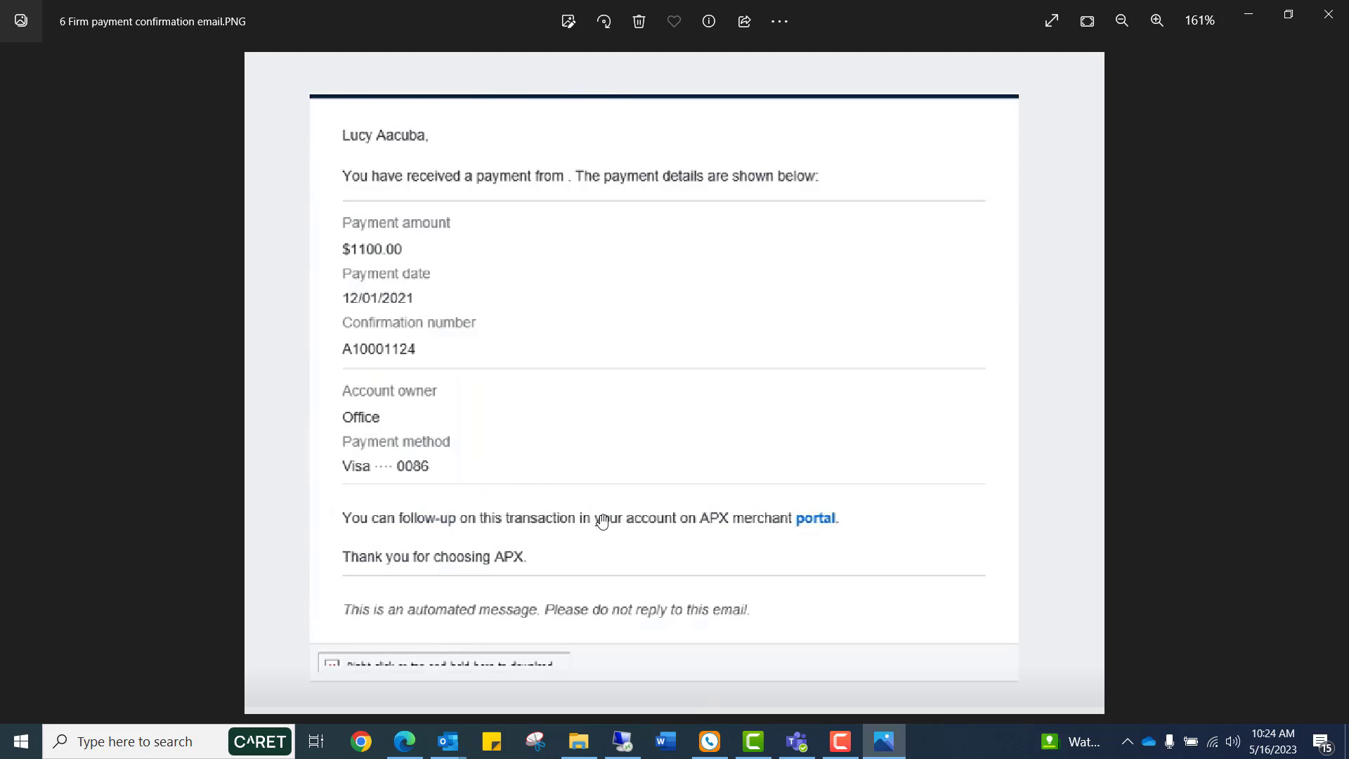
Return to the accounting program, open the client payments list, select the 1241 payment and close the list.
{"action": "left_click", "coordinate": [624, 739]}
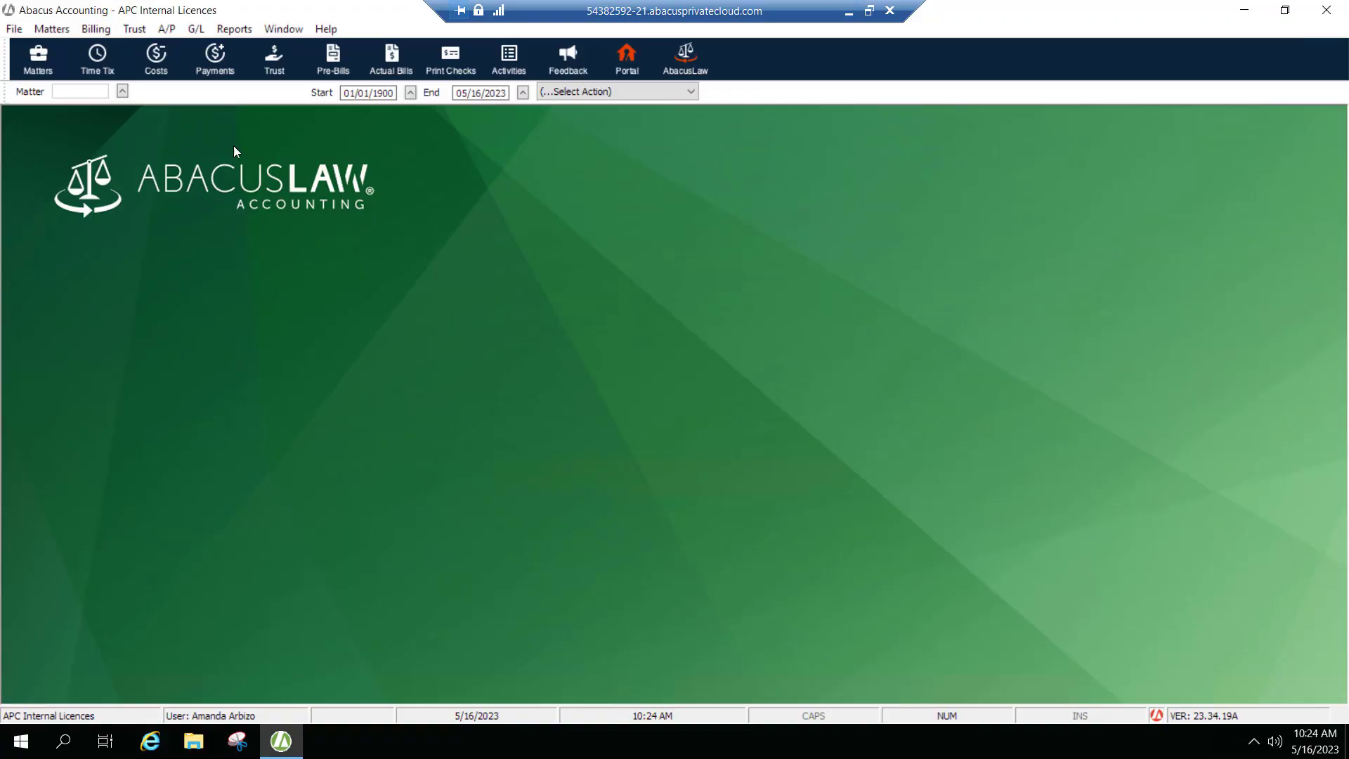
{"action": "left_click", "coordinate": [98, 30]}
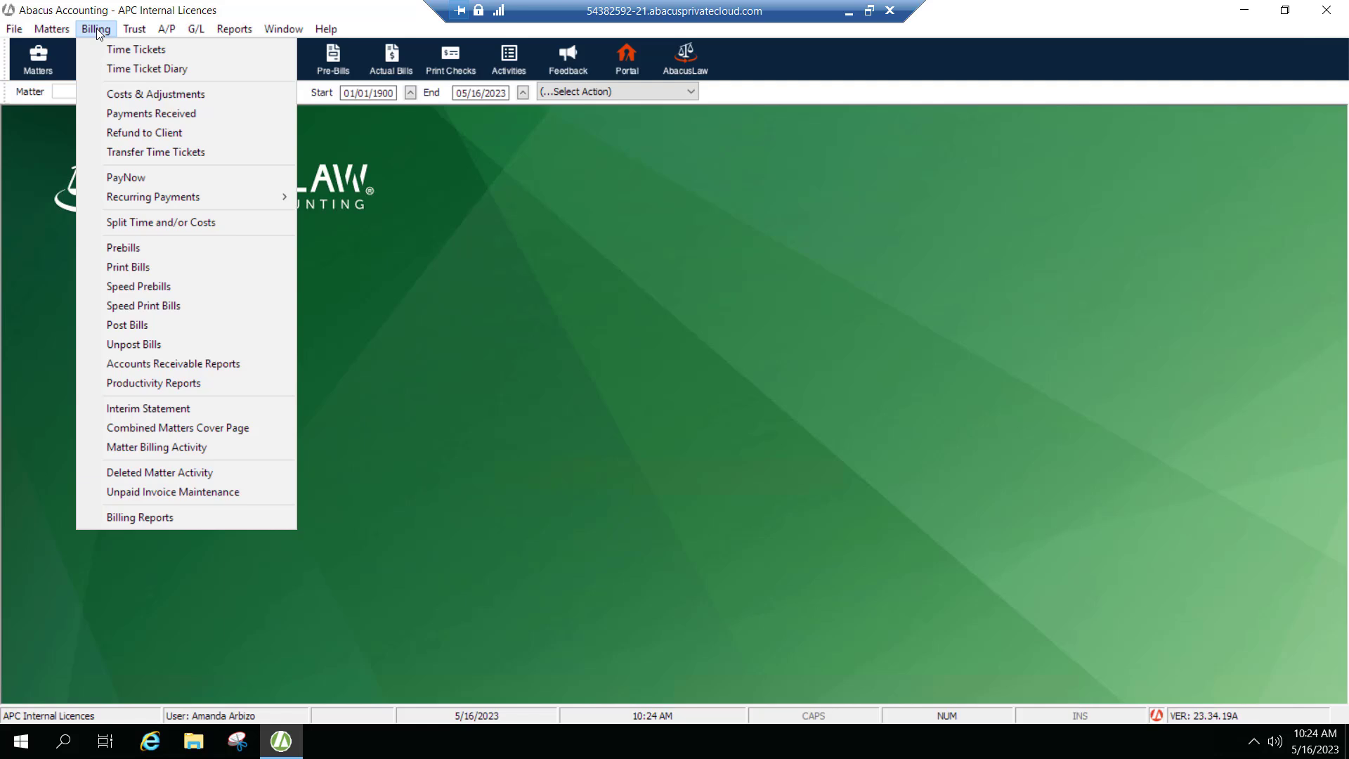
{"action": "left_click", "coordinate": [127, 116]}
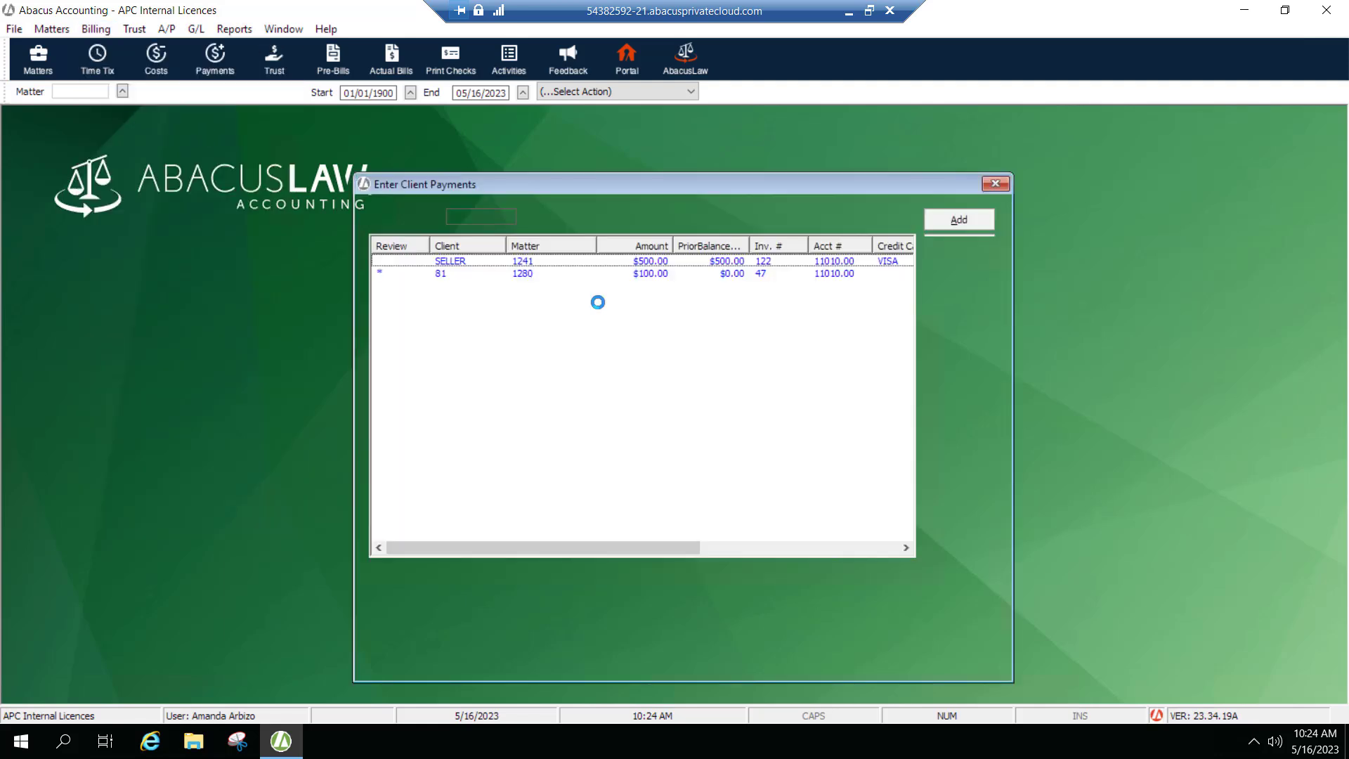
{"action": "left_click", "coordinate": [479, 267]}
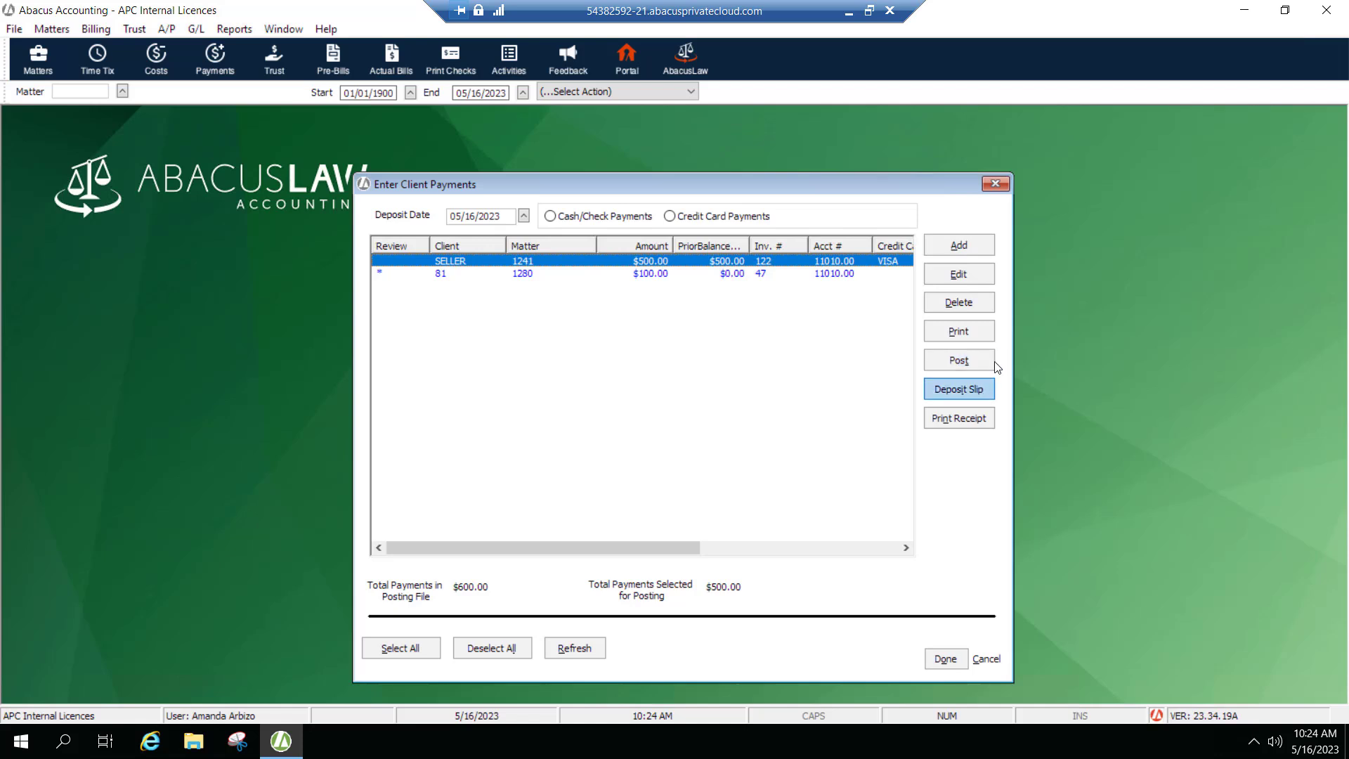
{"action": "left_click", "coordinate": [997, 182]}
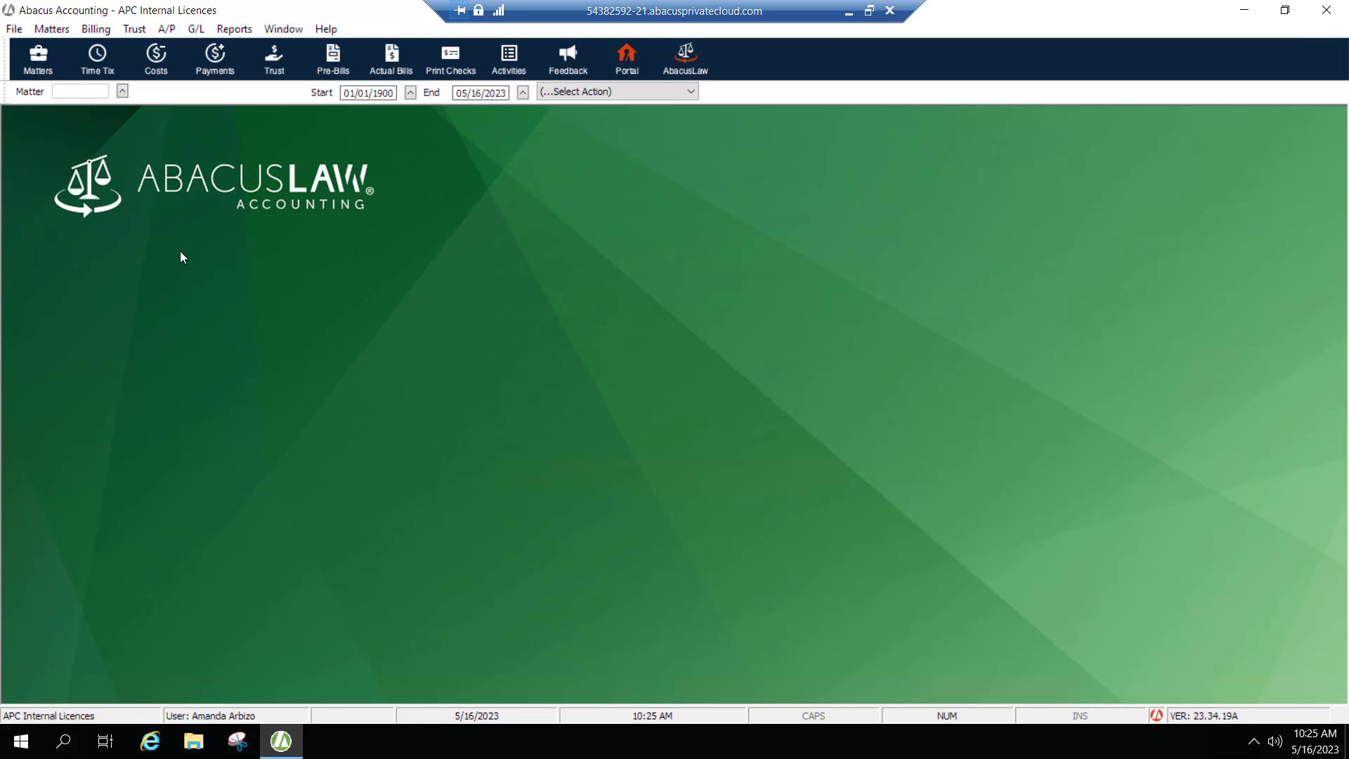
Start creating a recurring payment for matter 1241 from the recurring payments command.
{"action": "left_click", "coordinate": [97, 29]}
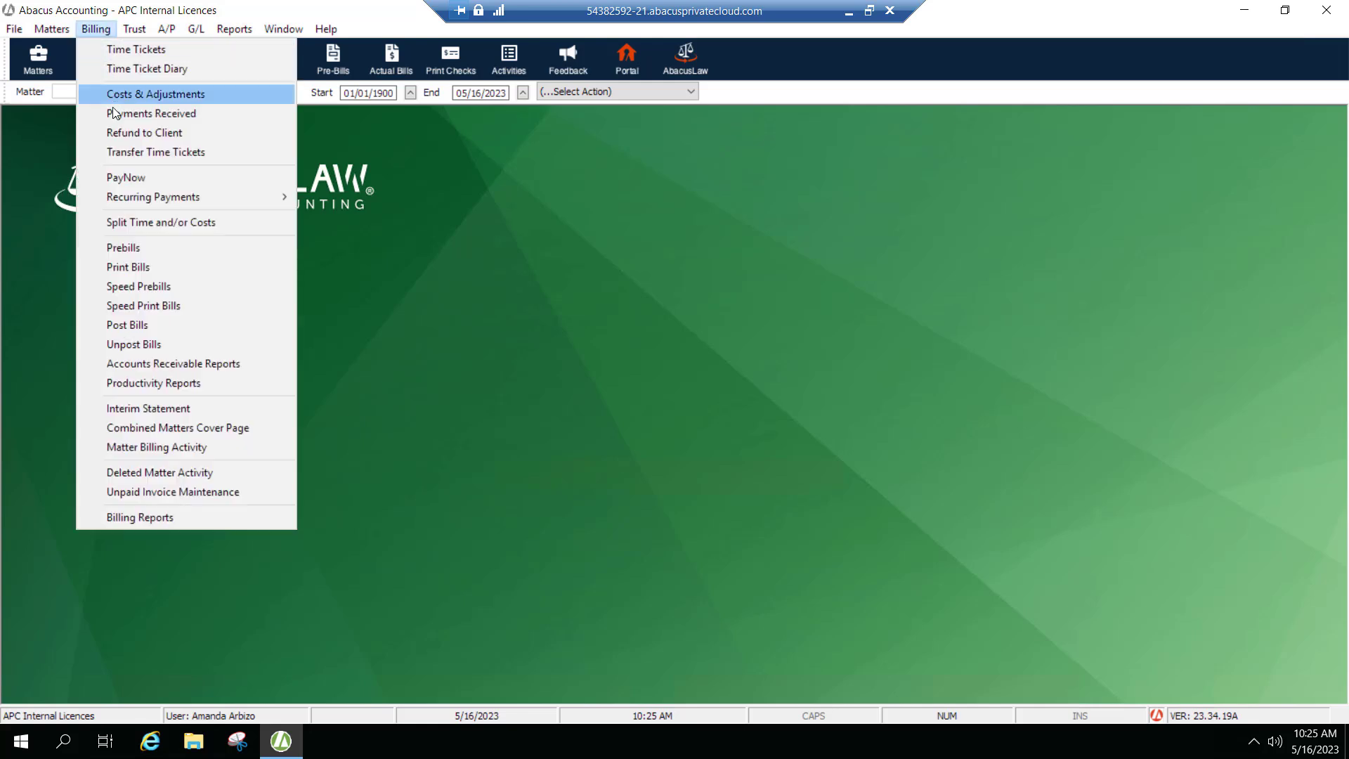
{"action": "mouse_move", "coordinate": [144, 201]}
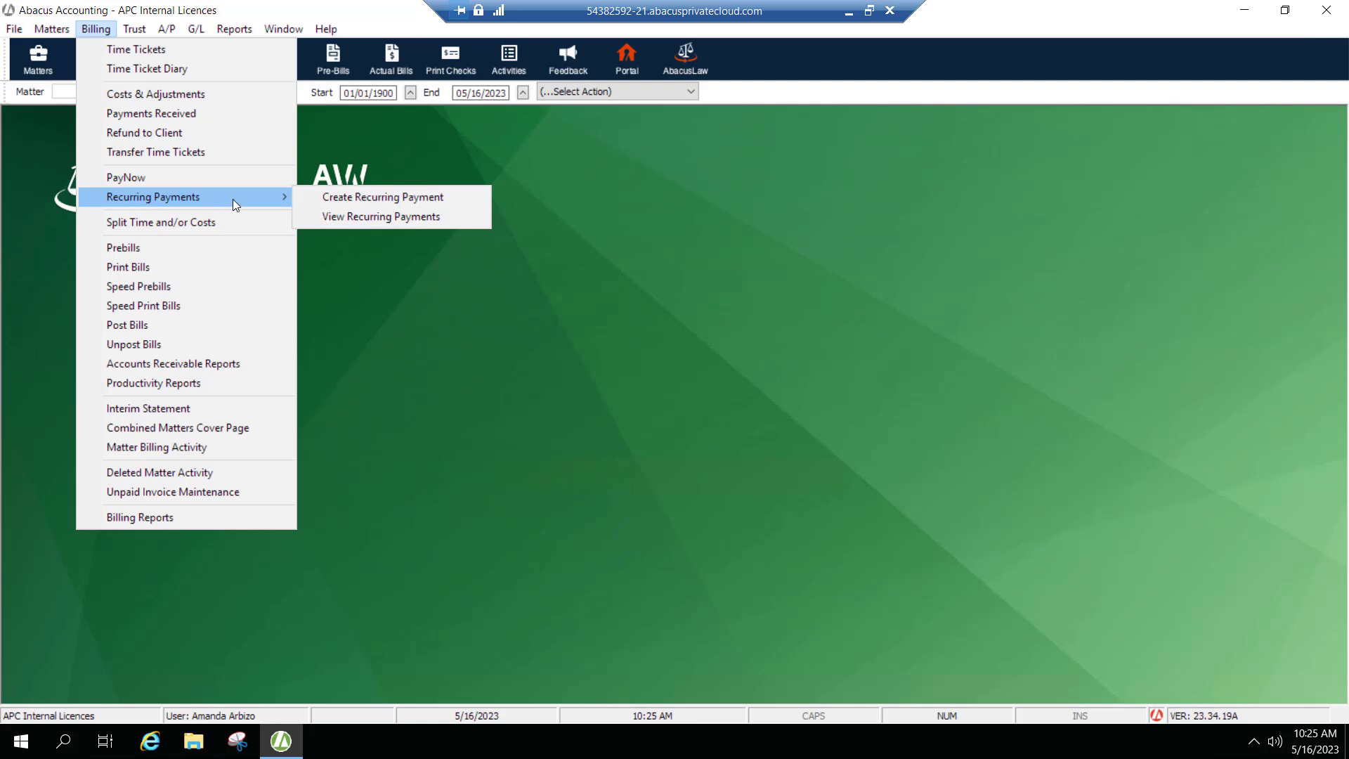
{"action": "left_click", "coordinate": [325, 199]}
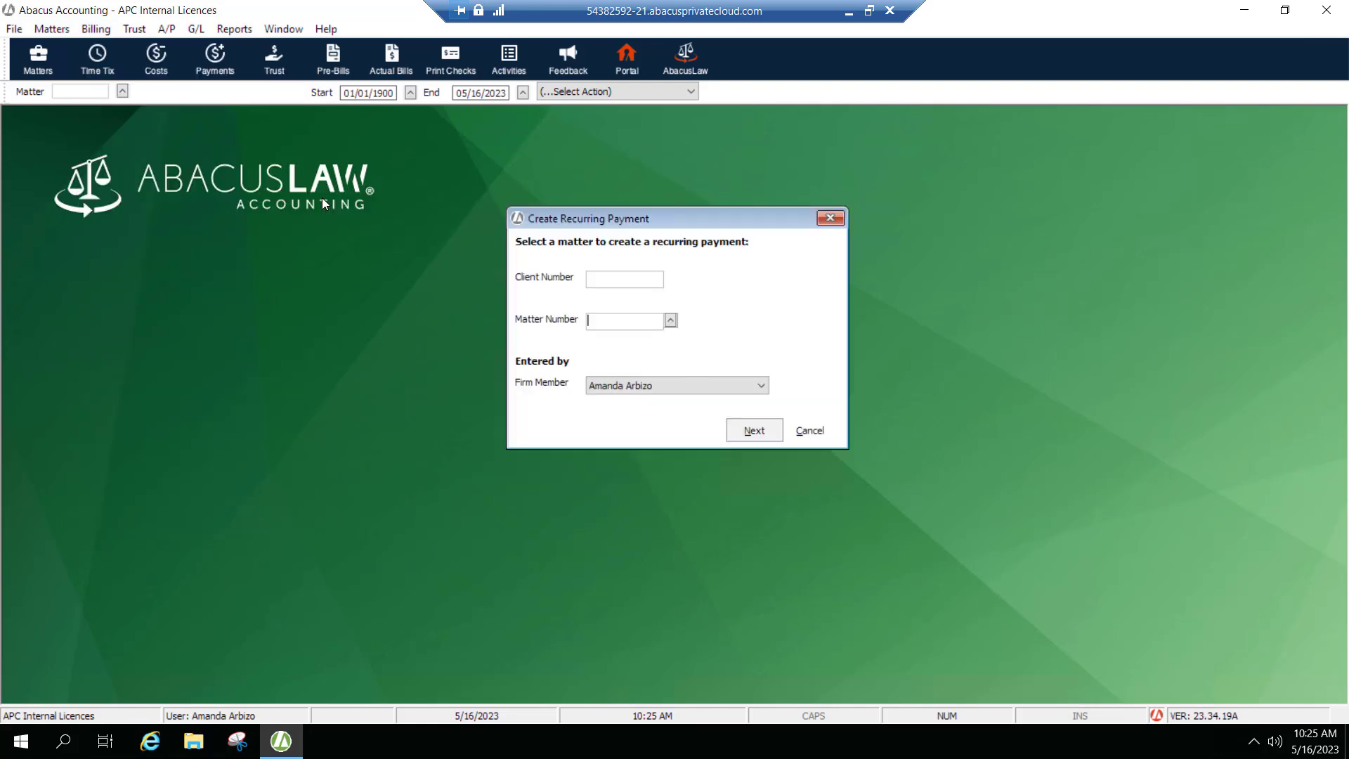
{"action": "left_click", "coordinate": [671, 323]}
{"action": "double_click", "coordinate": [421, 175]}
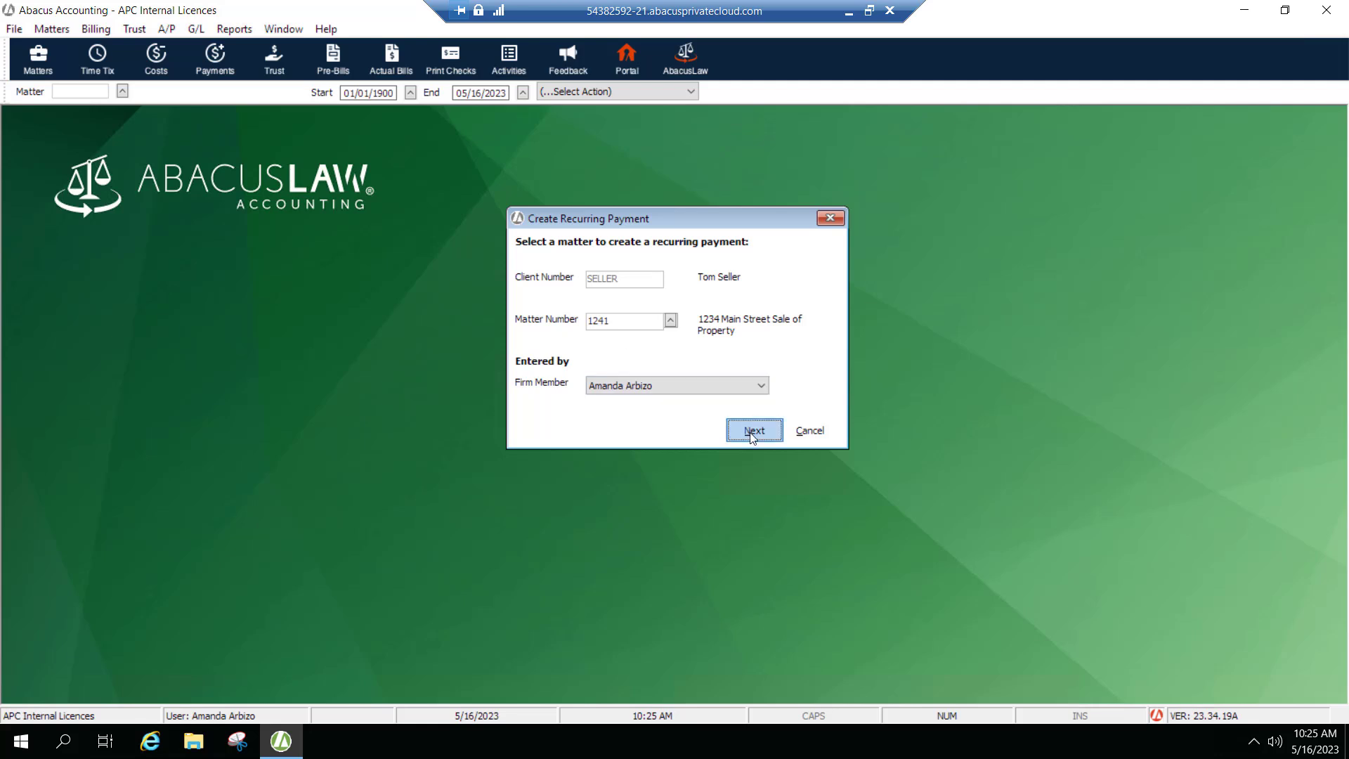
{"action": "left_click", "coordinate": [727, 416]}
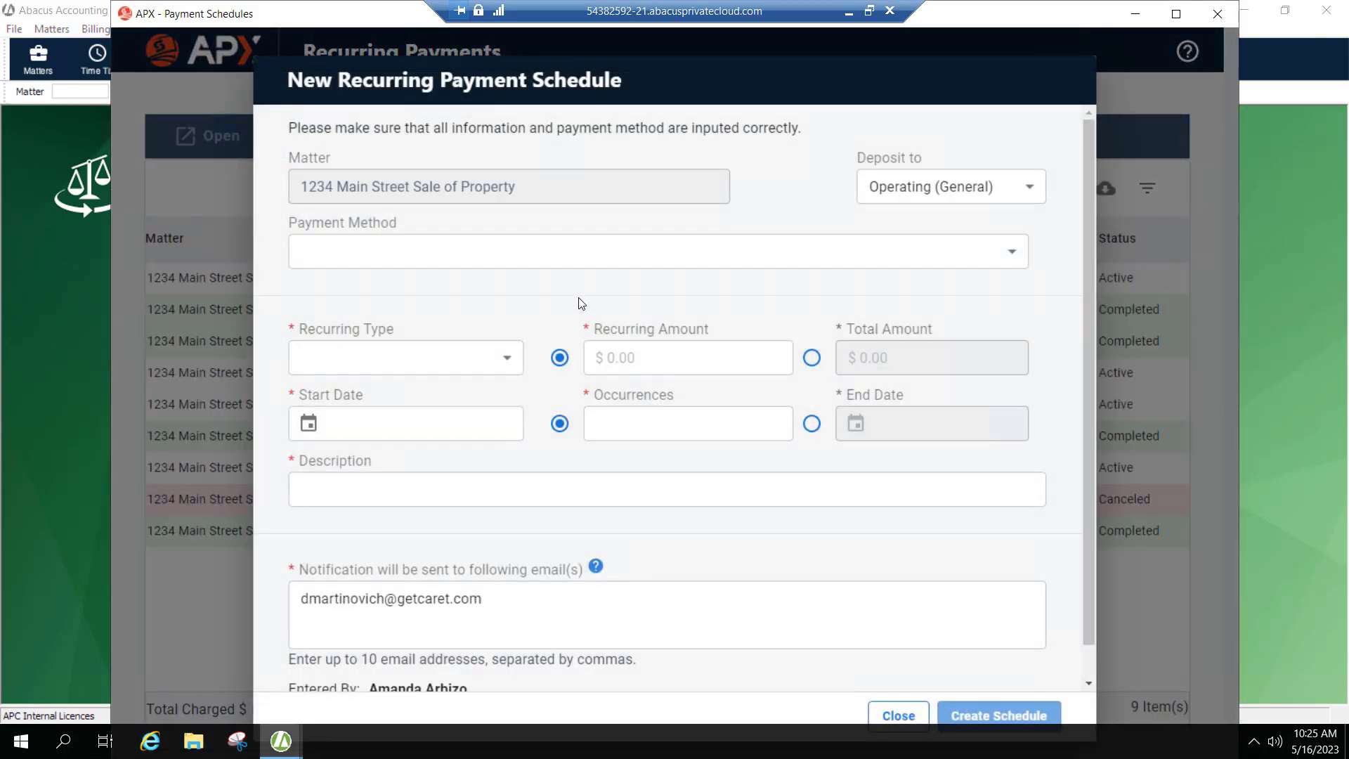
Keep the deposit account as Operating (General) and set the recurring type to Monthly.
{"action": "left_click", "coordinate": [913, 192]}
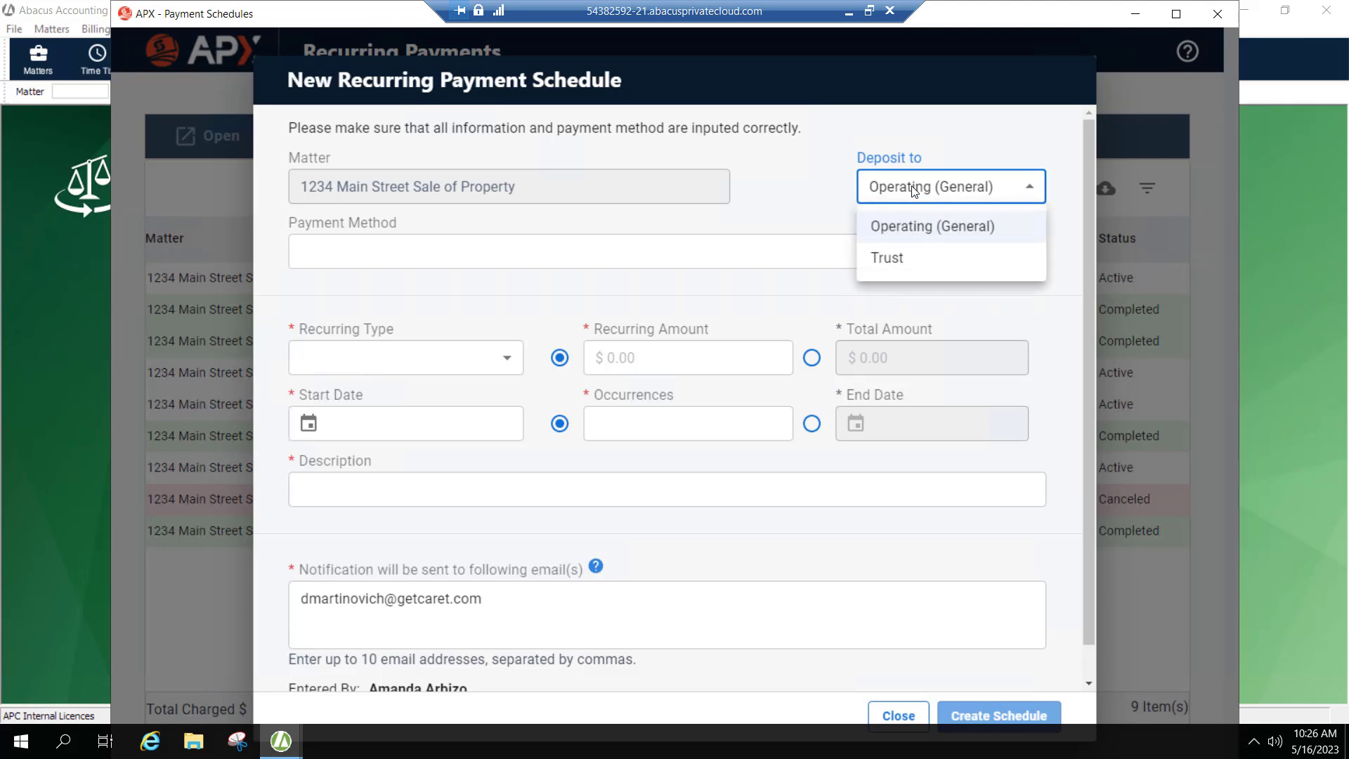
{"action": "left_click", "coordinate": [869, 190]}
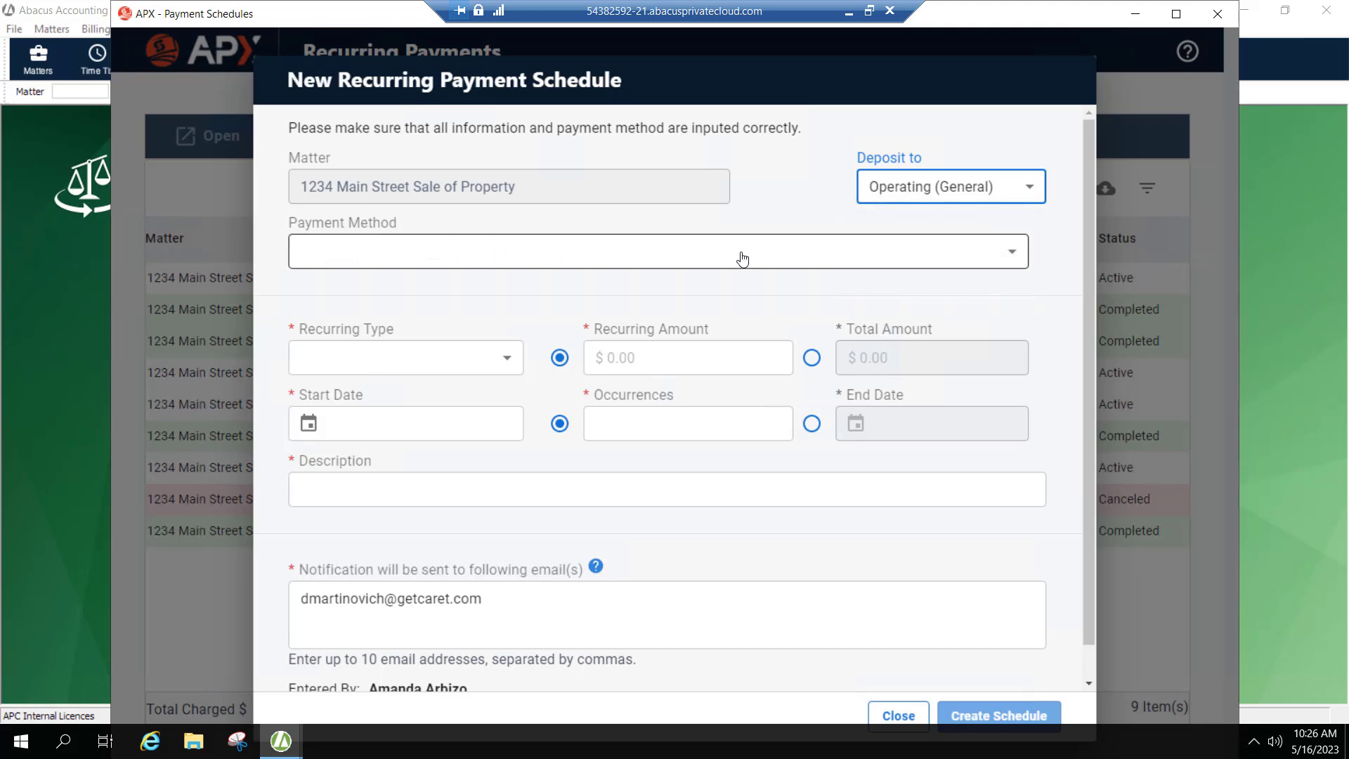
{"action": "left_click", "coordinate": [504, 360]}
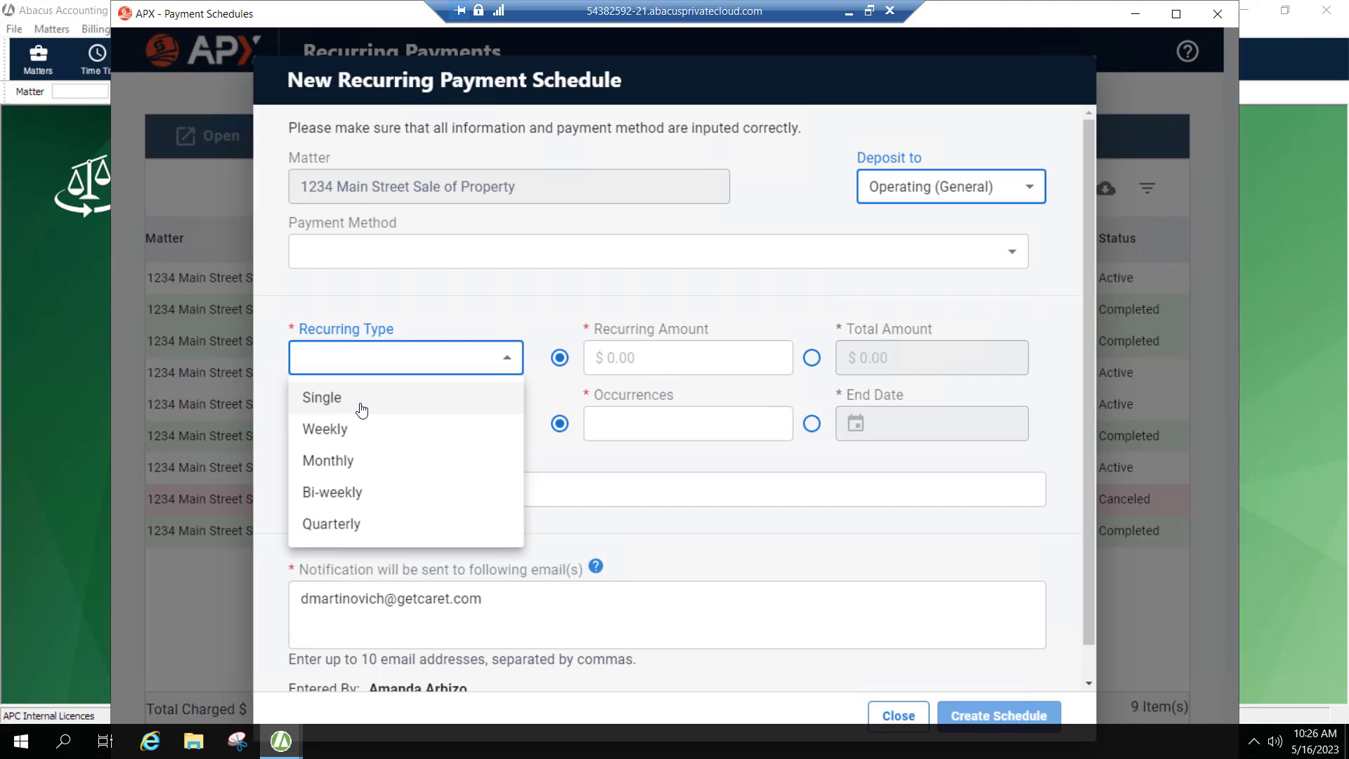
{"action": "left_click", "coordinate": [342, 472]}
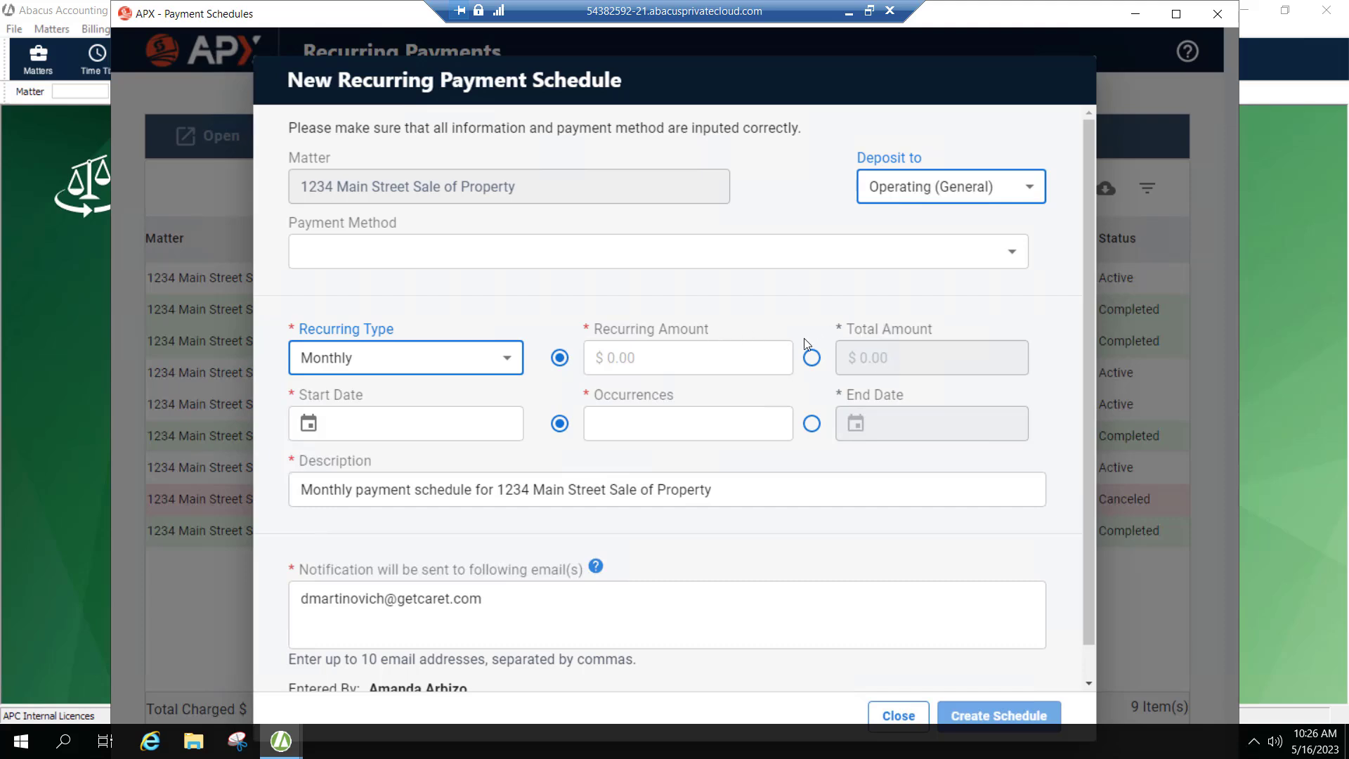
Set the recurring amount to 500.00.
{"action": "left_click", "coordinate": [668, 354]}
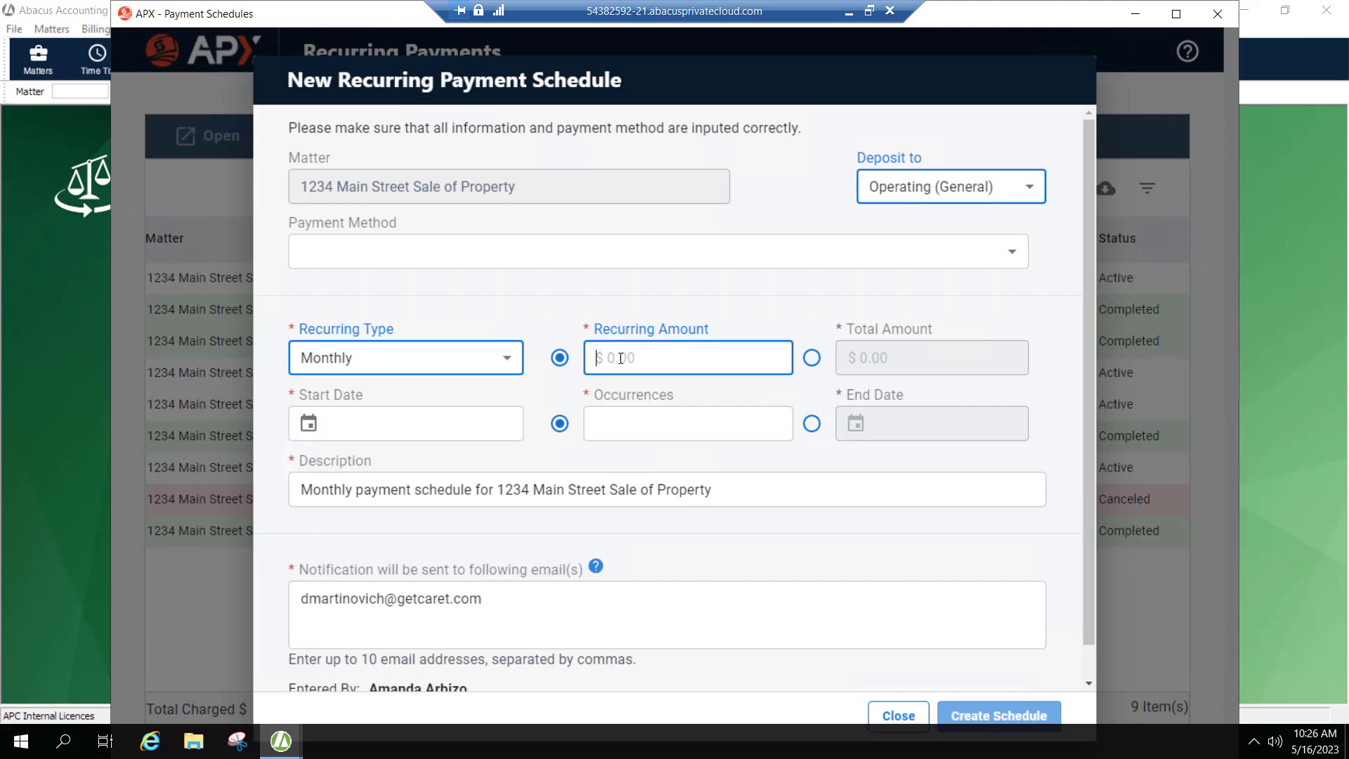
{"action": "type", "text": "500"}
Set the start date to 06/01/2023 and the number of occurrences to 8.
{"action": "left_click", "coordinate": [313, 425]}
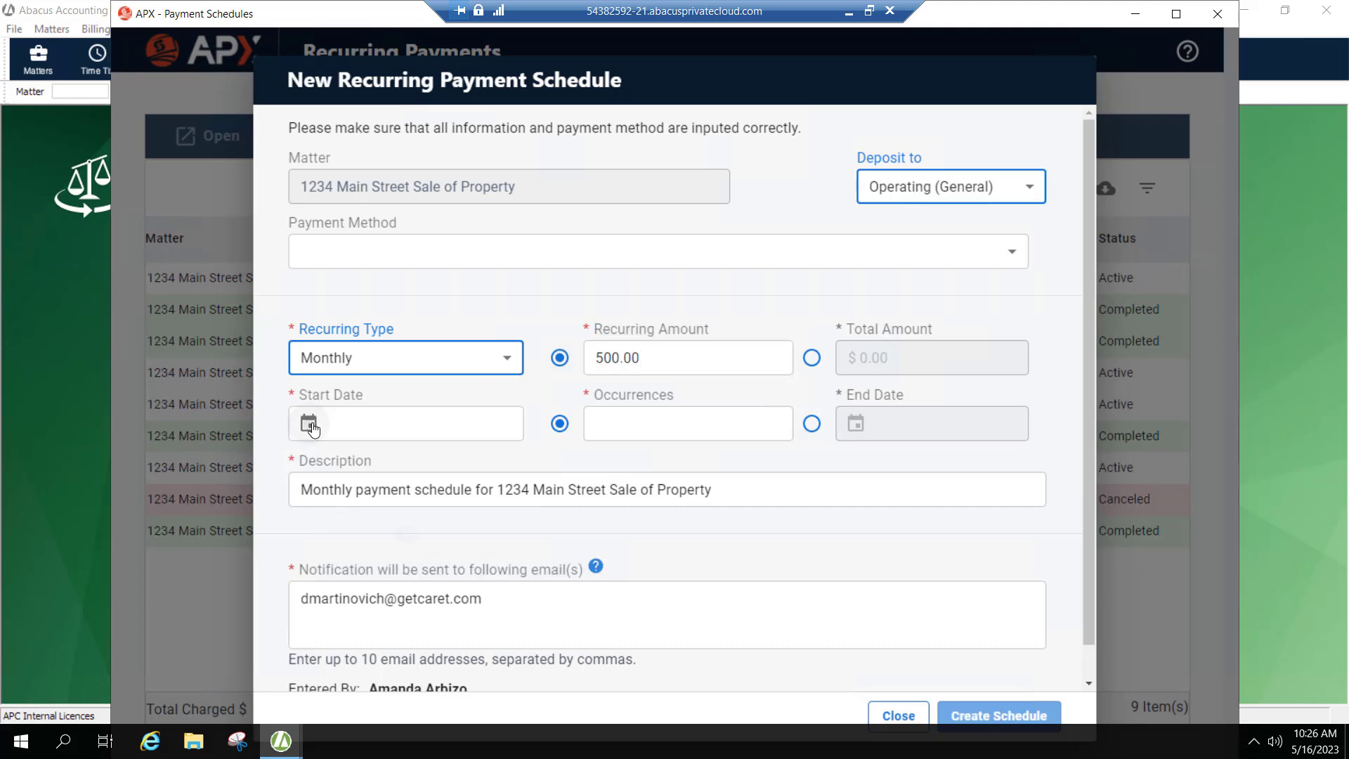
{"action": "left_click", "coordinate": [548, 466]}
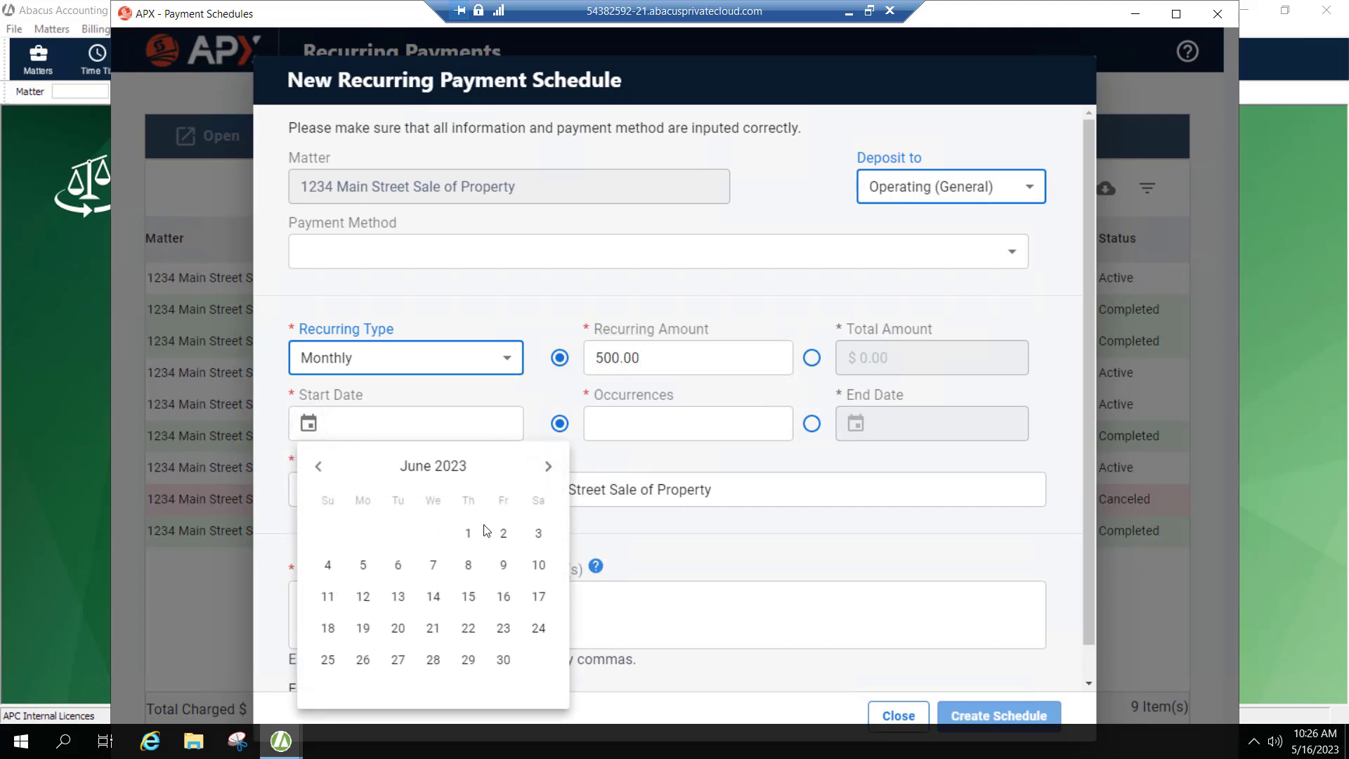
{"action": "left_click", "coordinate": [486, 533]}
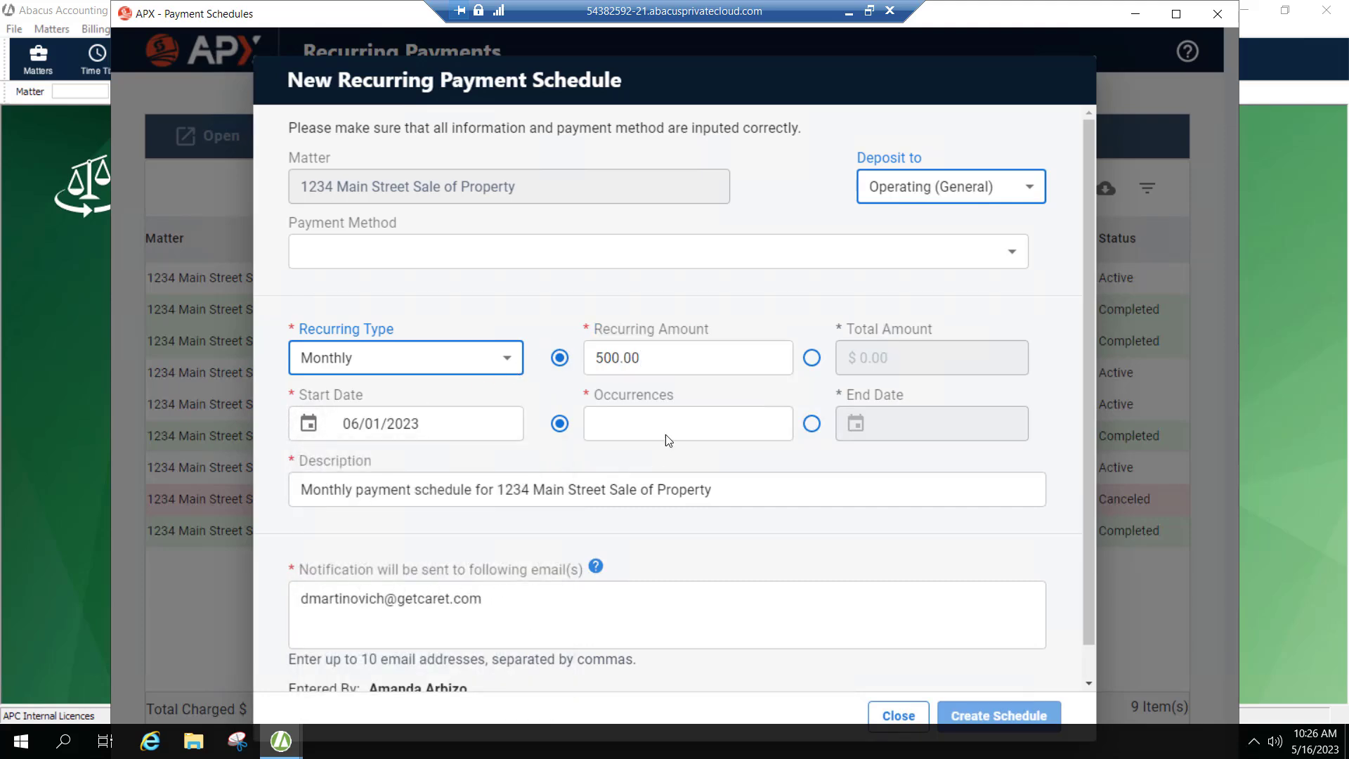
{"action": "left_click", "coordinate": [750, 425]}
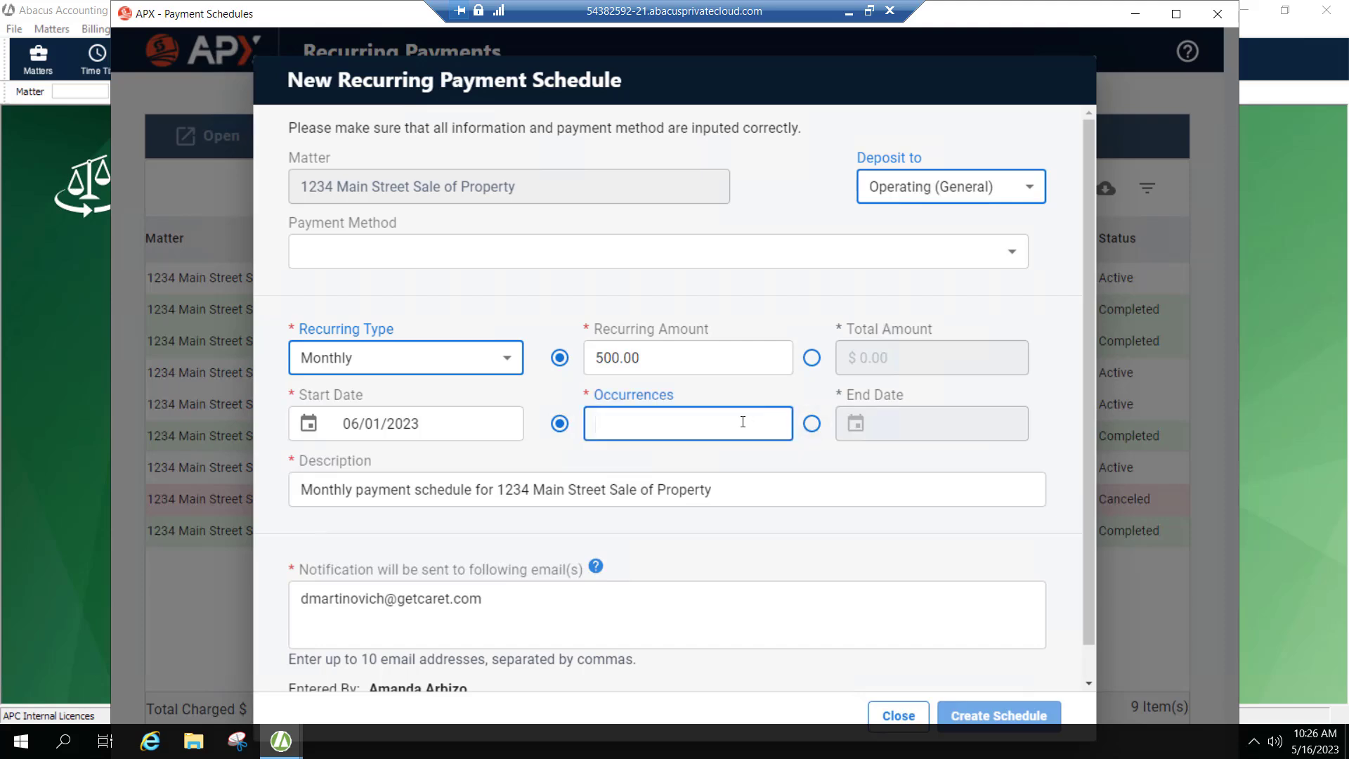
{"action": "type", "text": "8"}
{"action": "left_click", "coordinate": [810, 451]}
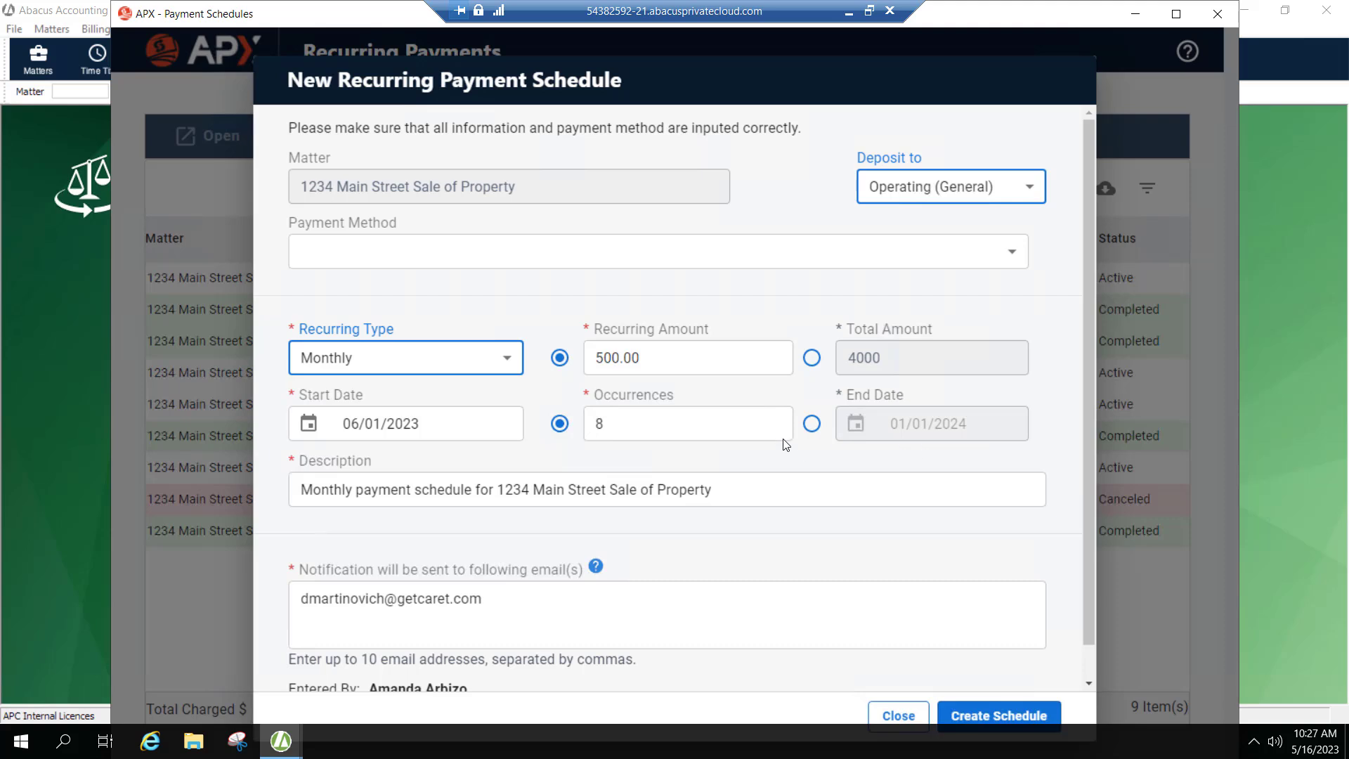
Clear the recurring amount and switch the schedule to a fixed total amount instead.
{"action": "left_click", "coordinate": [675, 360]}
{"action": "left_click", "coordinate": [592, 356]}
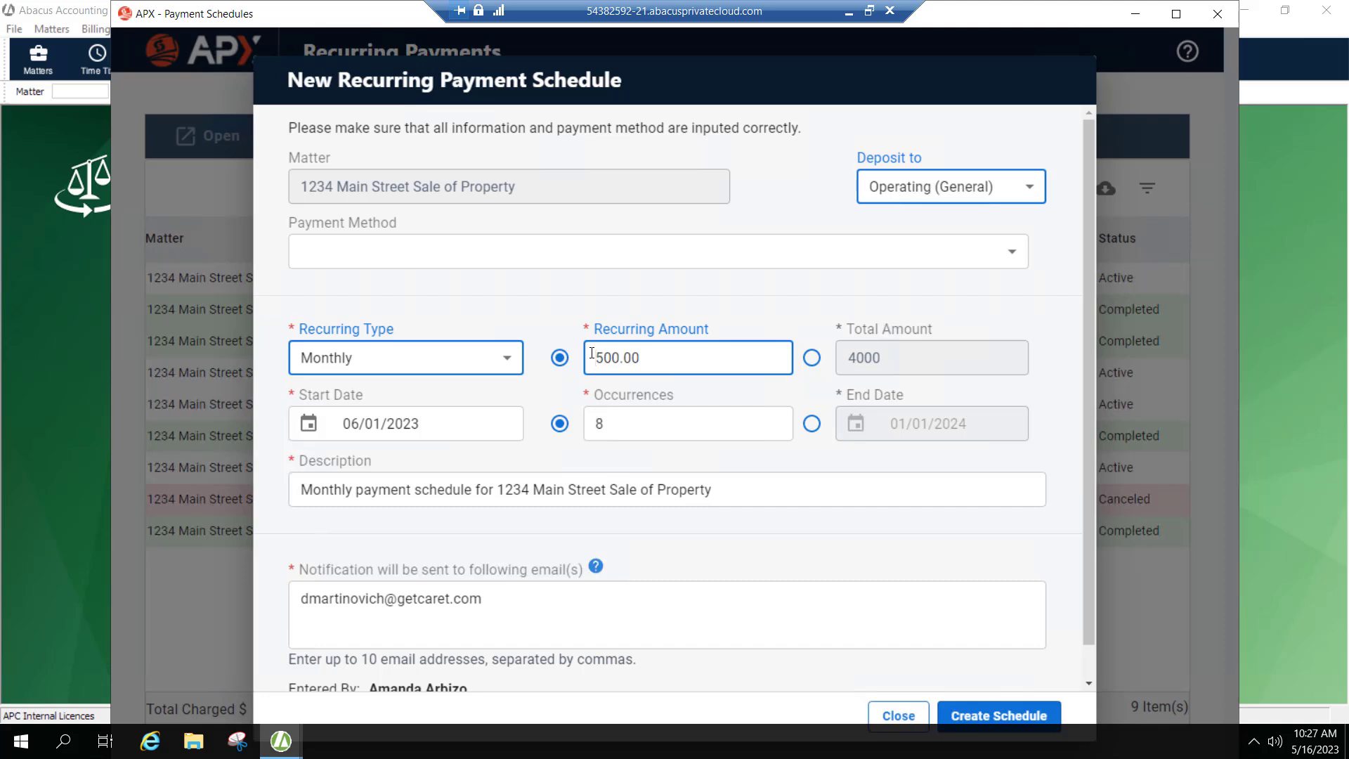
{"action": "key", "text": "Delete"}
{"action": "key", "text": "Delete"}
{"action": "key", "text": "Delete"}
{"action": "key", "text": "Delete"}
{"action": "key", "text": "Delete"}
{"action": "key", "text": "Delete"}
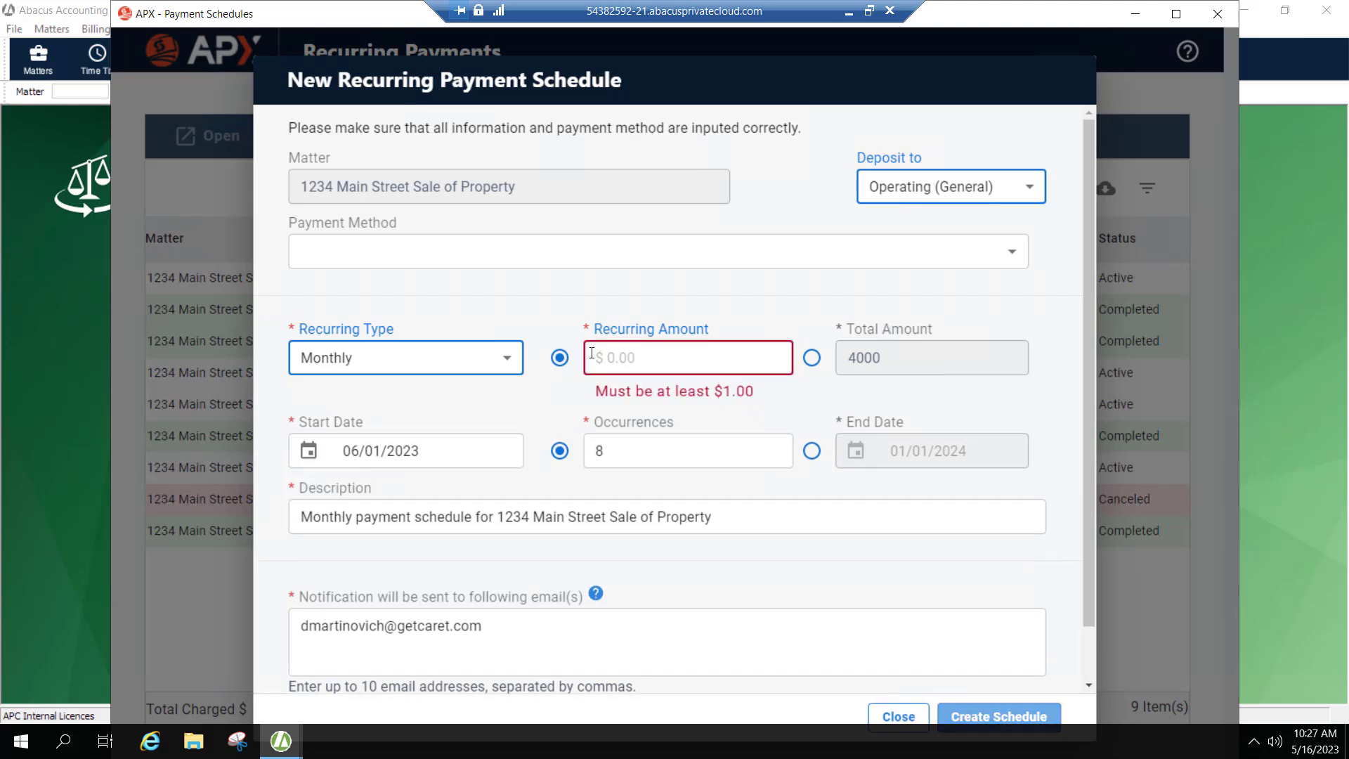
{"action": "left_click", "coordinate": [812, 359]}
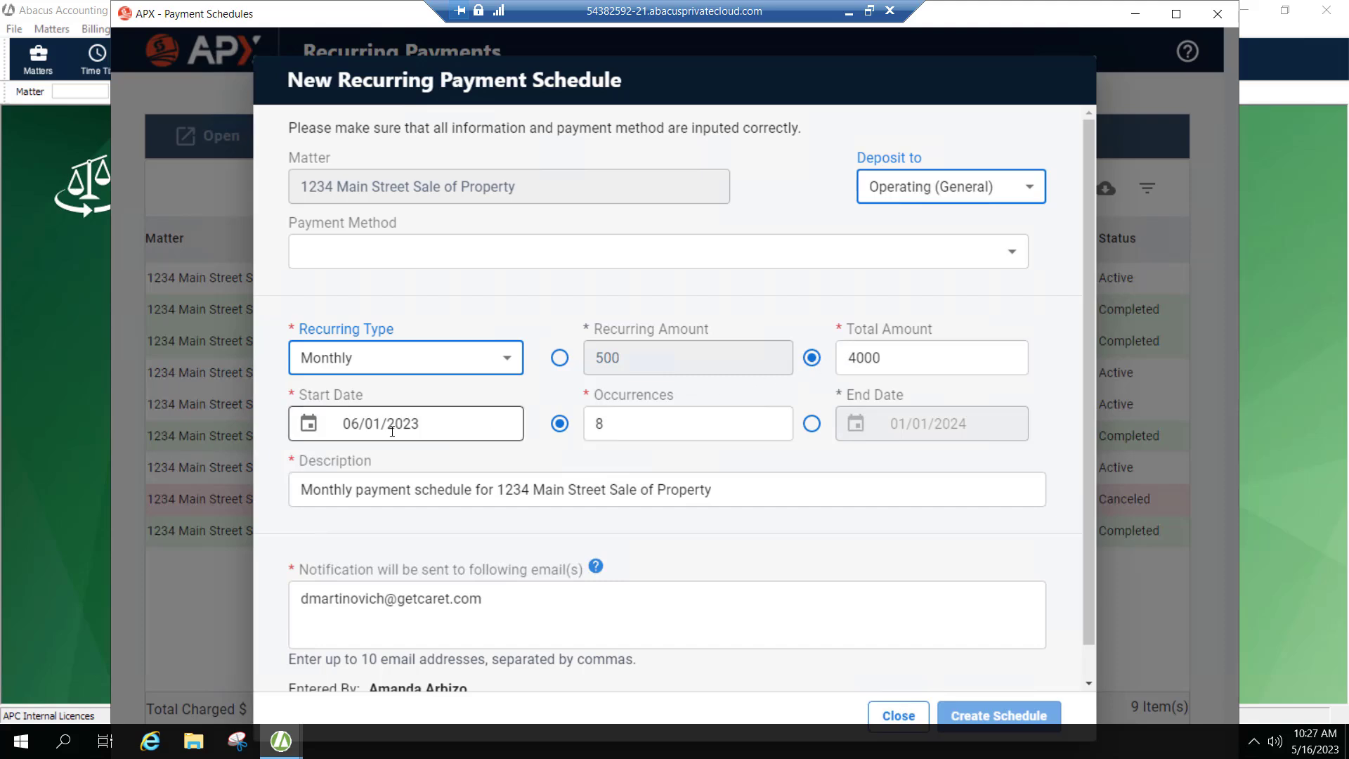
Change the occurrences to 6, then close the schedule form without creating it.
{"action": "left_click", "coordinate": [614, 419]}
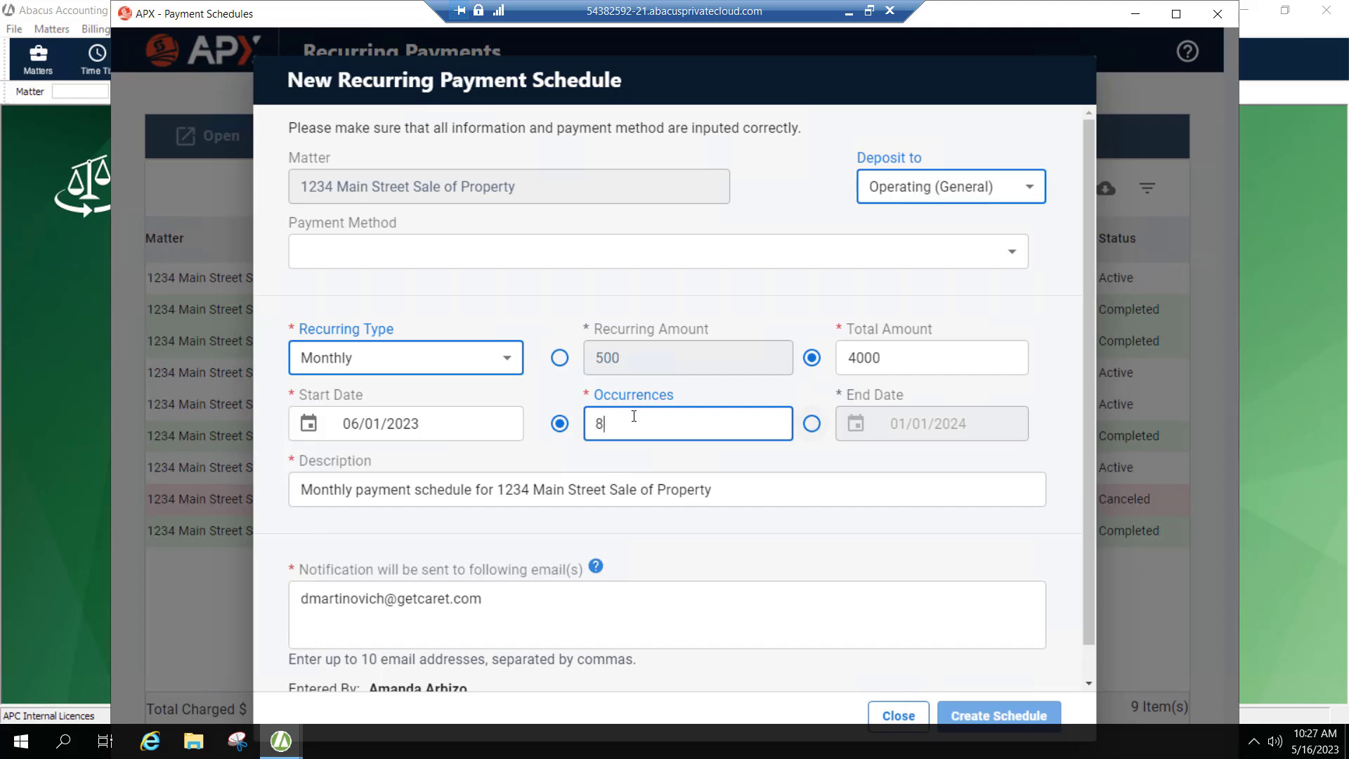
{"action": "left_click", "coordinate": [555, 421]}
{"action": "type", "text": "6"}
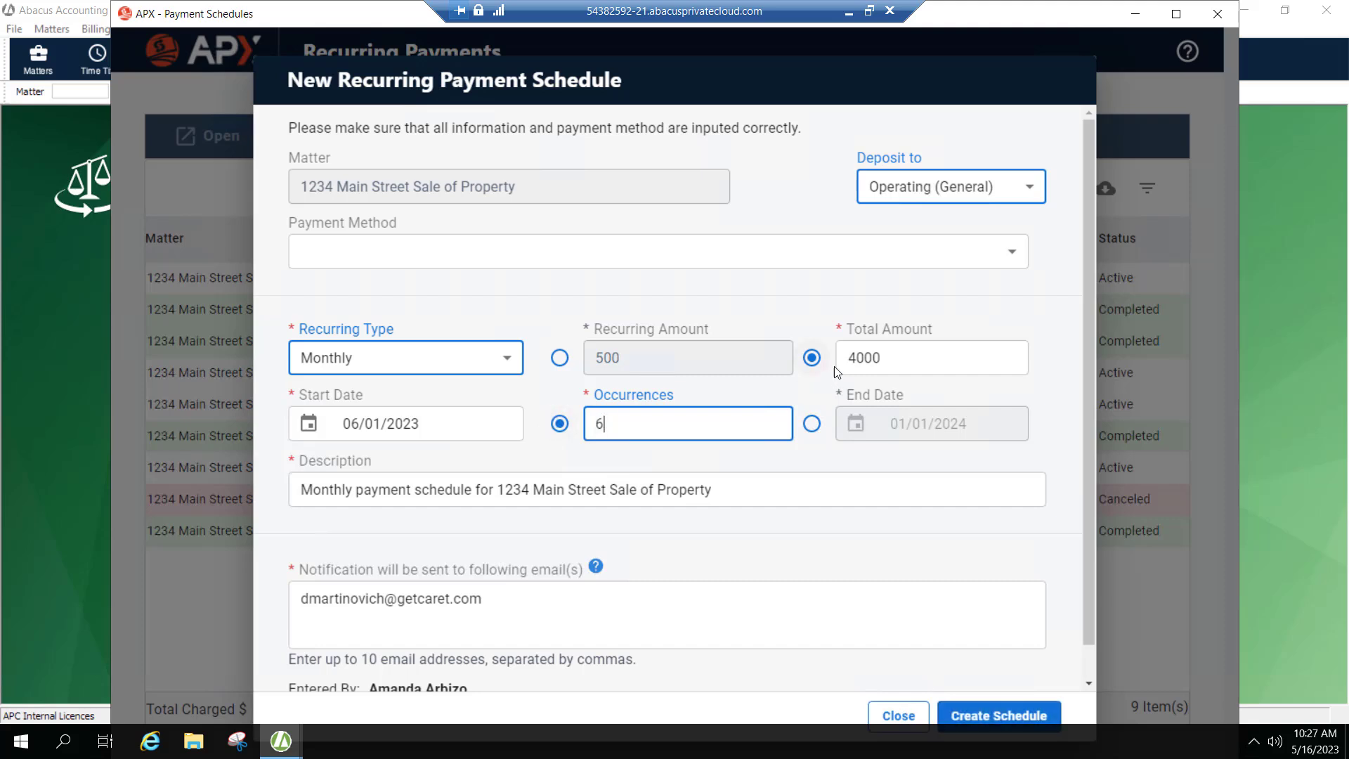
{"action": "left_click", "coordinate": [805, 449]}
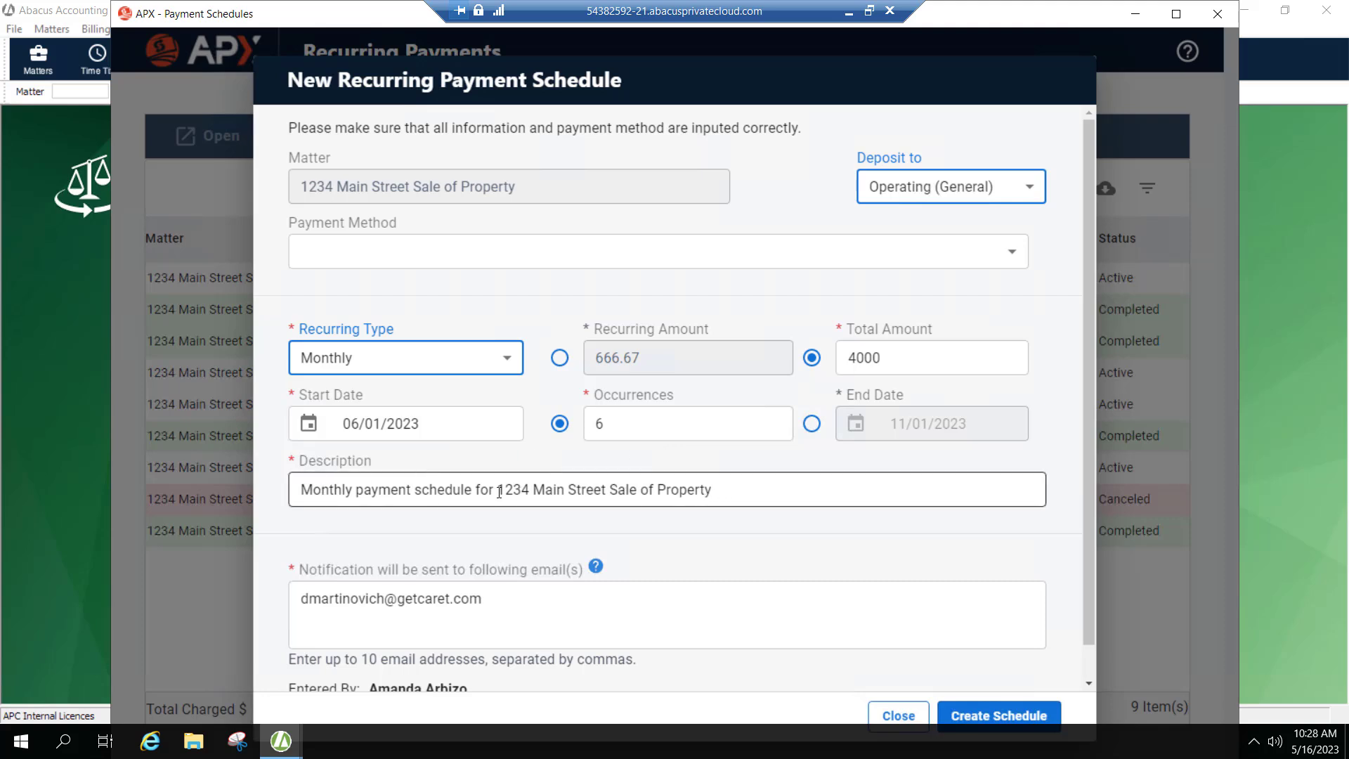
{"action": "left_click", "coordinate": [358, 492]}
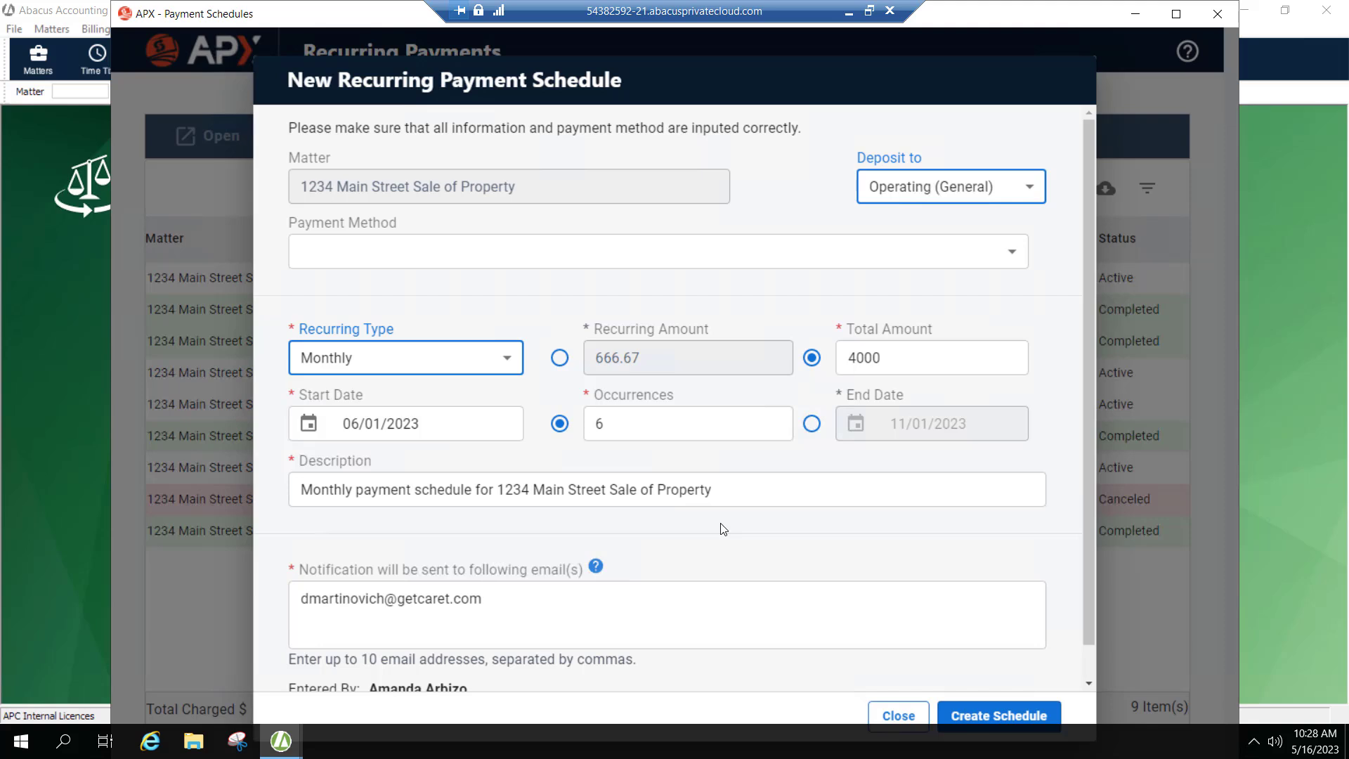
{"action": "scroll", "coordinate": [724, 528], "scroll_direction": "down", "scroll_amount": 1}
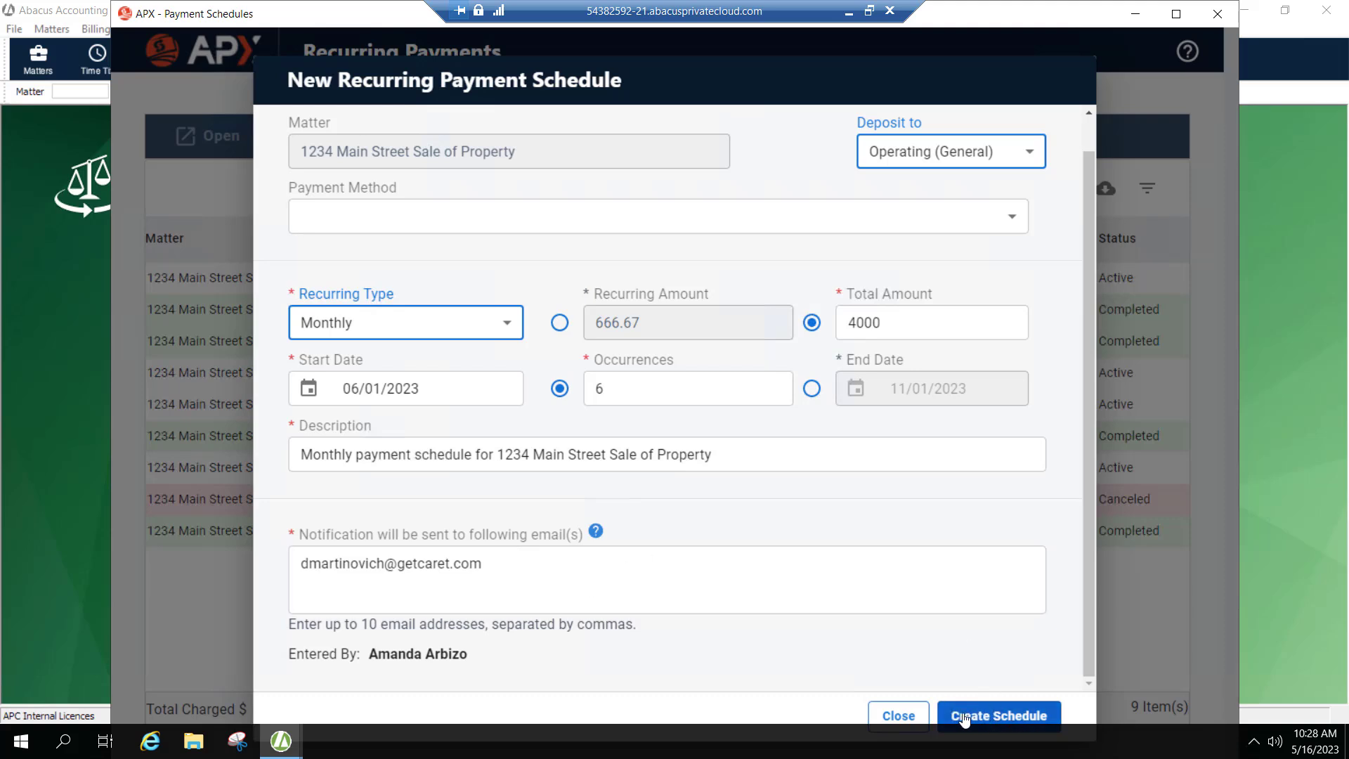
{"action": "left_click", "coordinate": [893, 716]}
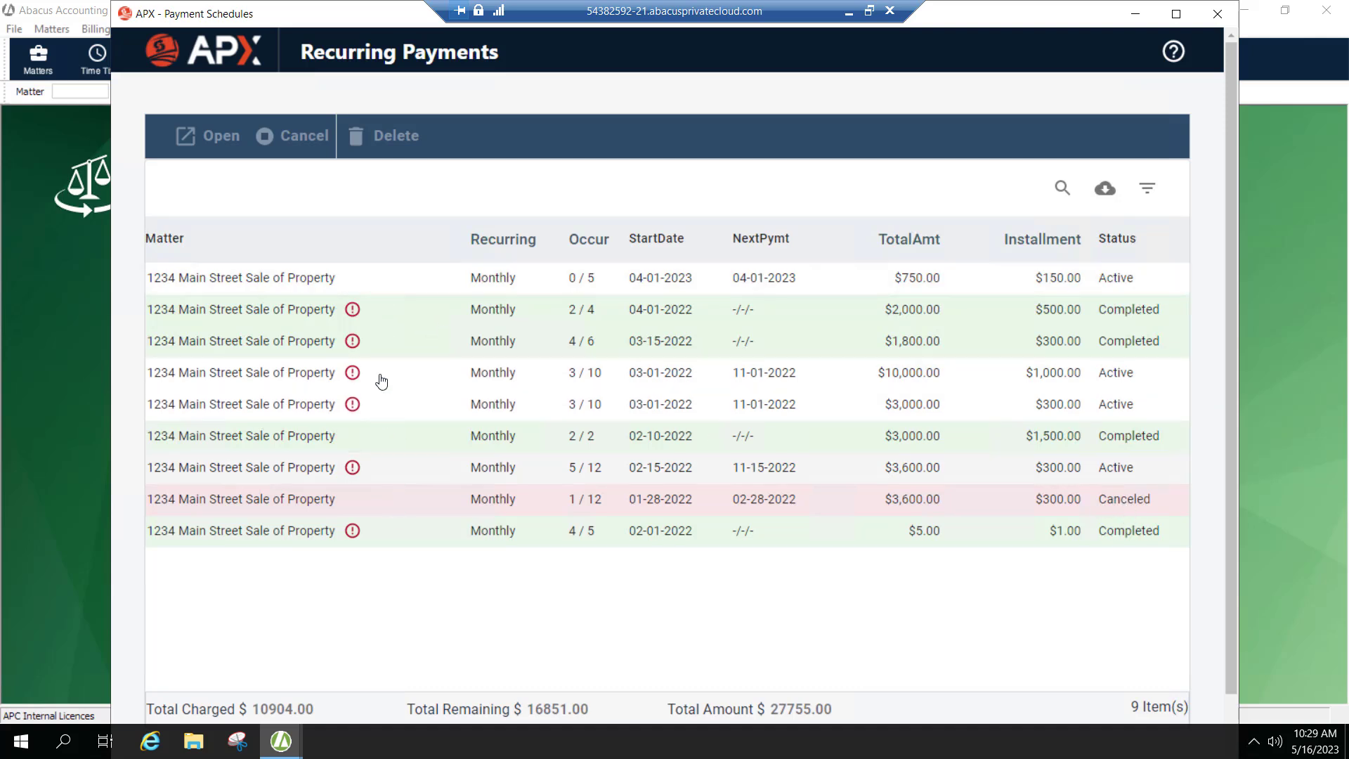
Select the completed $2,000.00 schedule and examine its payment progress details.
{"action": "left_click", "coordinate": [394, 317]}
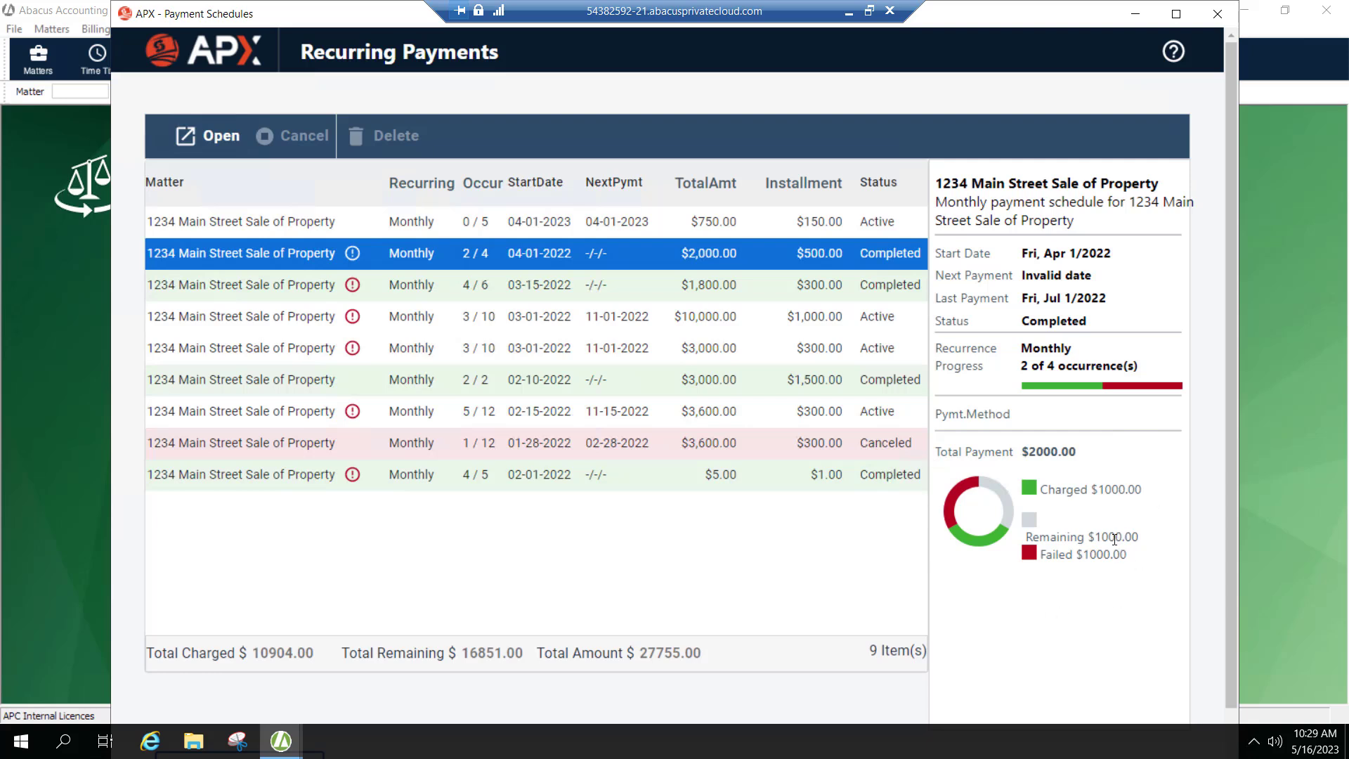
{"action": "mouse_move", "coordinate": [1094, 538]}
{"action": "left_mouse_down"}
{"action": "mouse_move", "coordinate": [1148, 539]}
{"action": "mouse_move", "coordinate": [1076, 554]}
{"action": "left_mouse_up"}
{"action": "left_click_drag", "start_coordinate": [1145, 489], "coordinate": [1097, 490]}
{"action": "left_click", "coordinate": [853, 570]}
{"action": "left_click", "coordinate": [615, 262]}
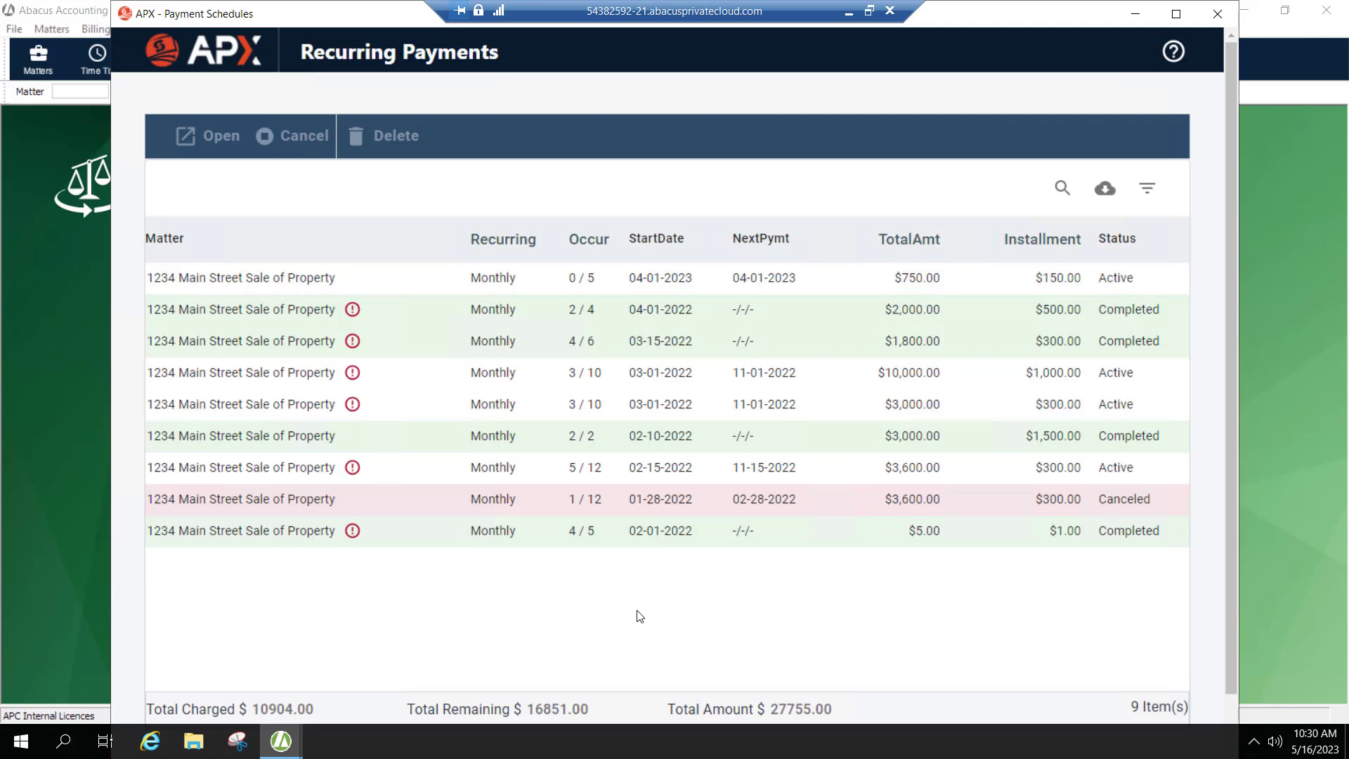
Cancel the active $10,000.00 monthly schedule that started 03-01-2022.
{"action": "left_click", "coordinate": [551, 379]}
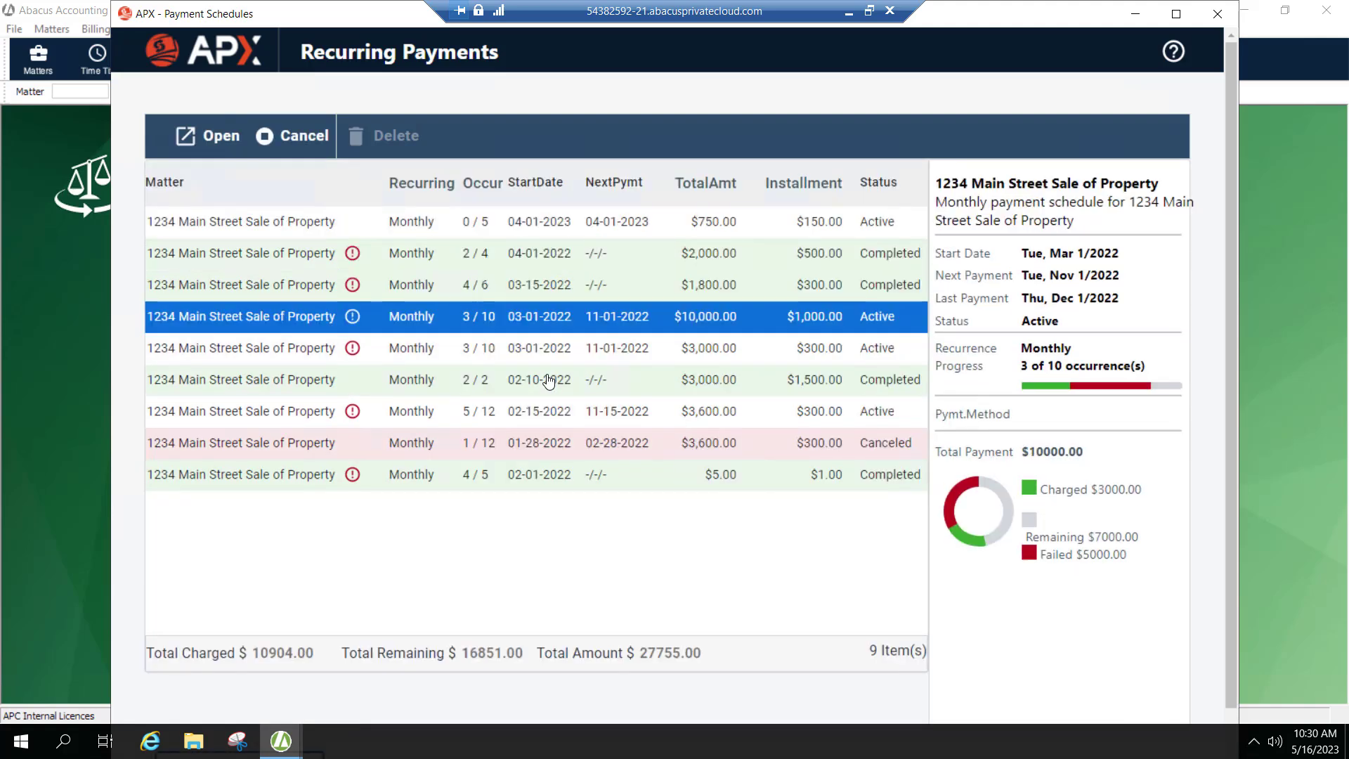
{"action": "left_click", "coordinate": [288, 142]}
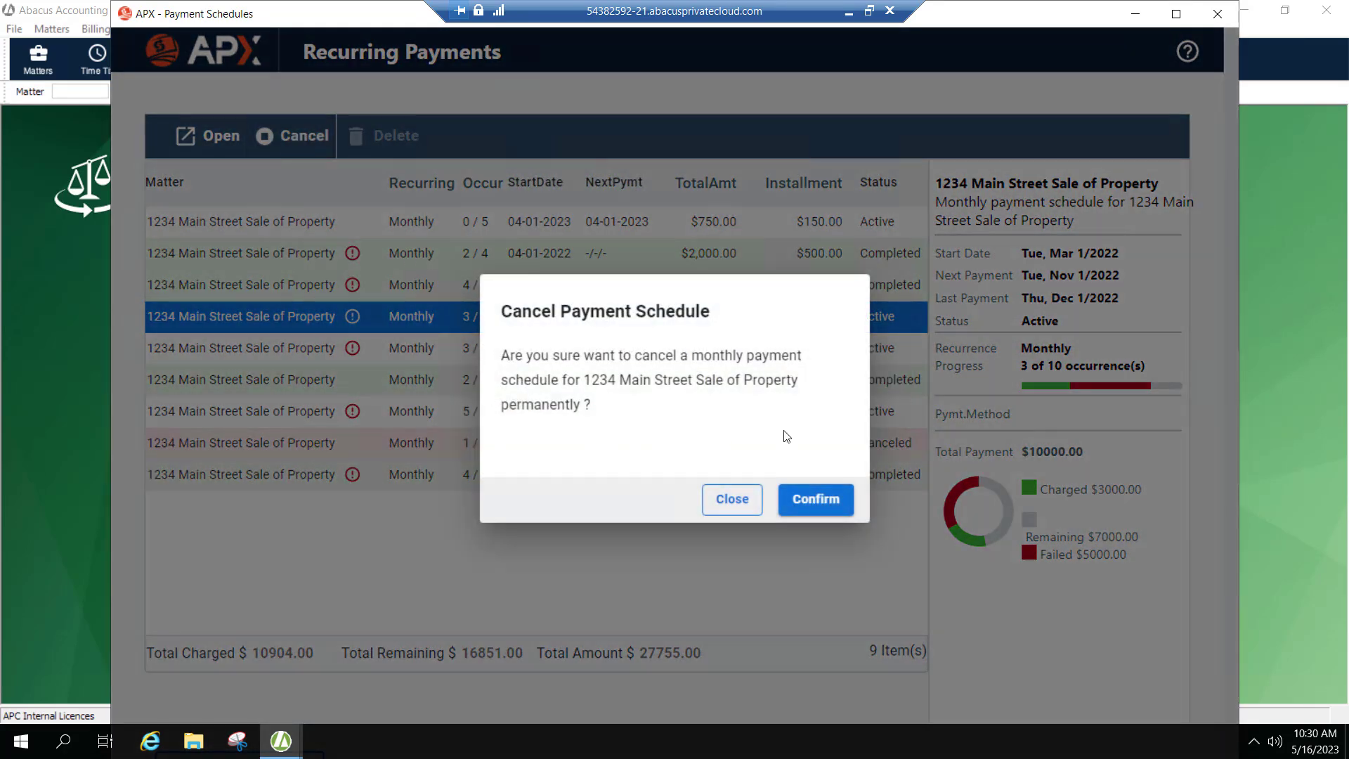
{"action": "left_click", "coordinate": [811, 501]}
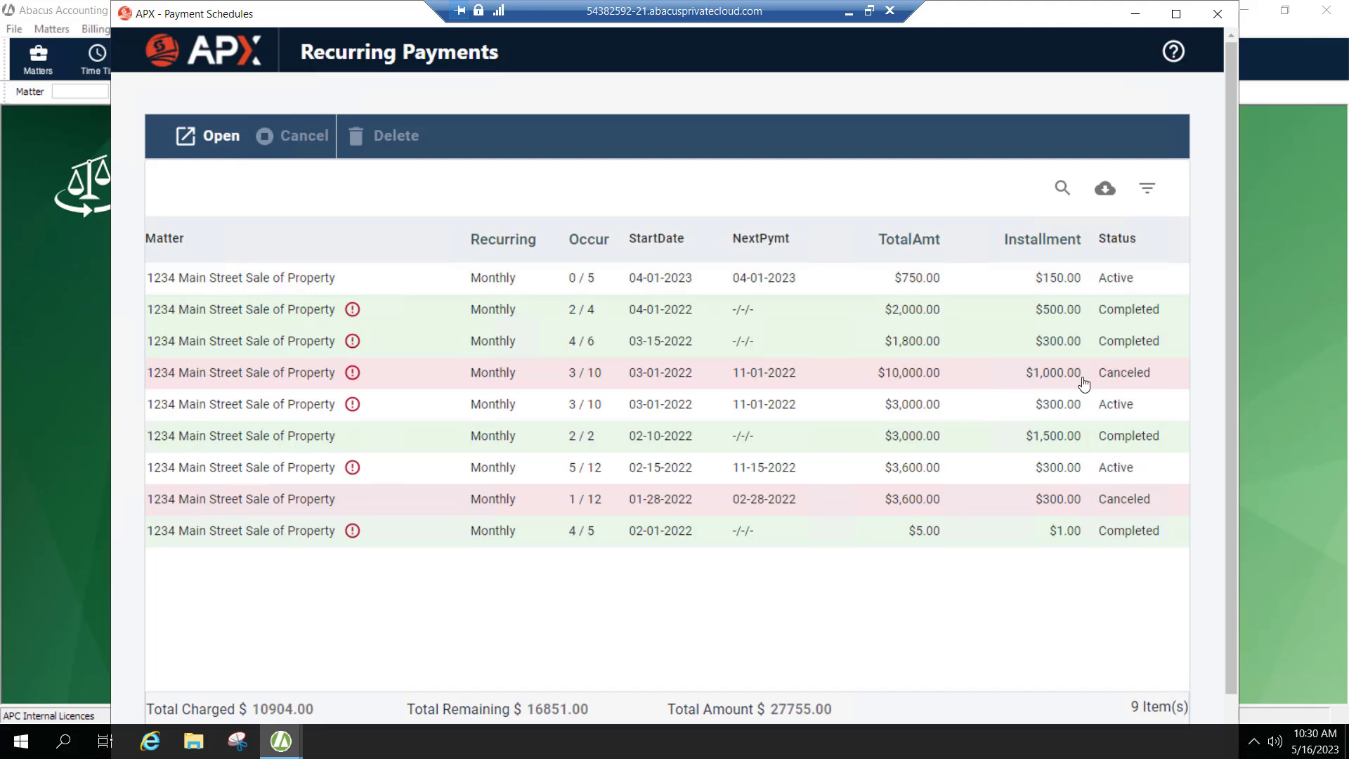
Close the recurring payments window and preview the Credit Card & ACH Billing Statement billing report.
{"action": "left_click", "coordinate": [1218, 15]}
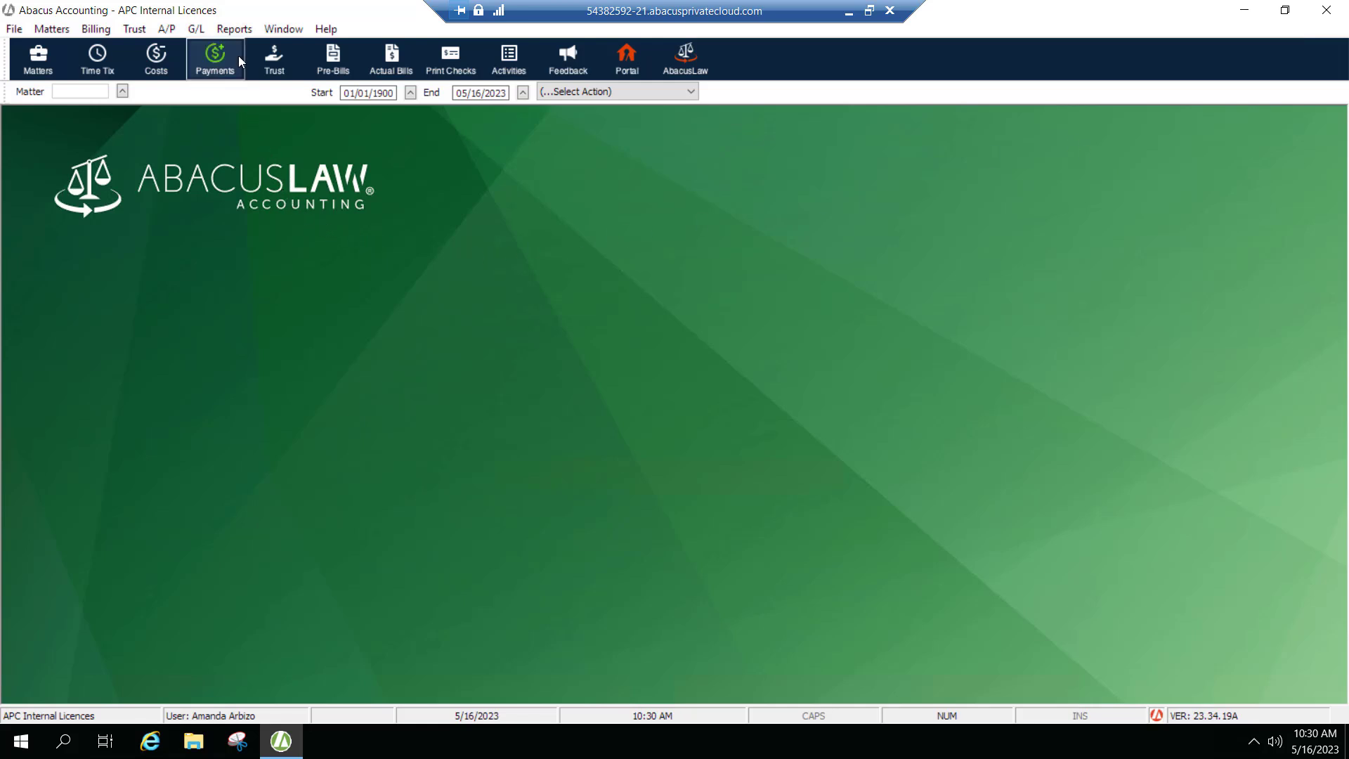
{"action": "left_click", "coordinate": [232, 32]}
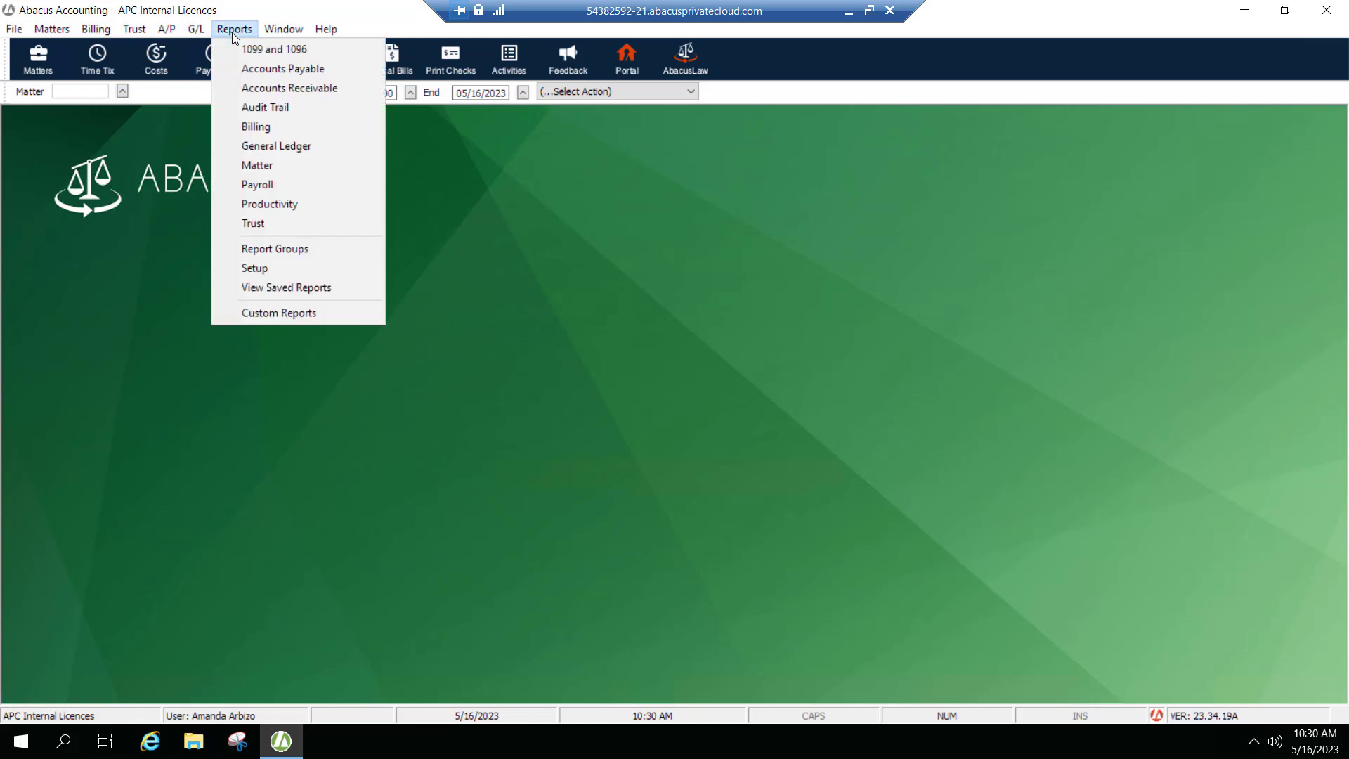
{"action": "left_click", "coordinate": [253, 127]}
{"action": "left_click", "coordinate": [540, 157]}
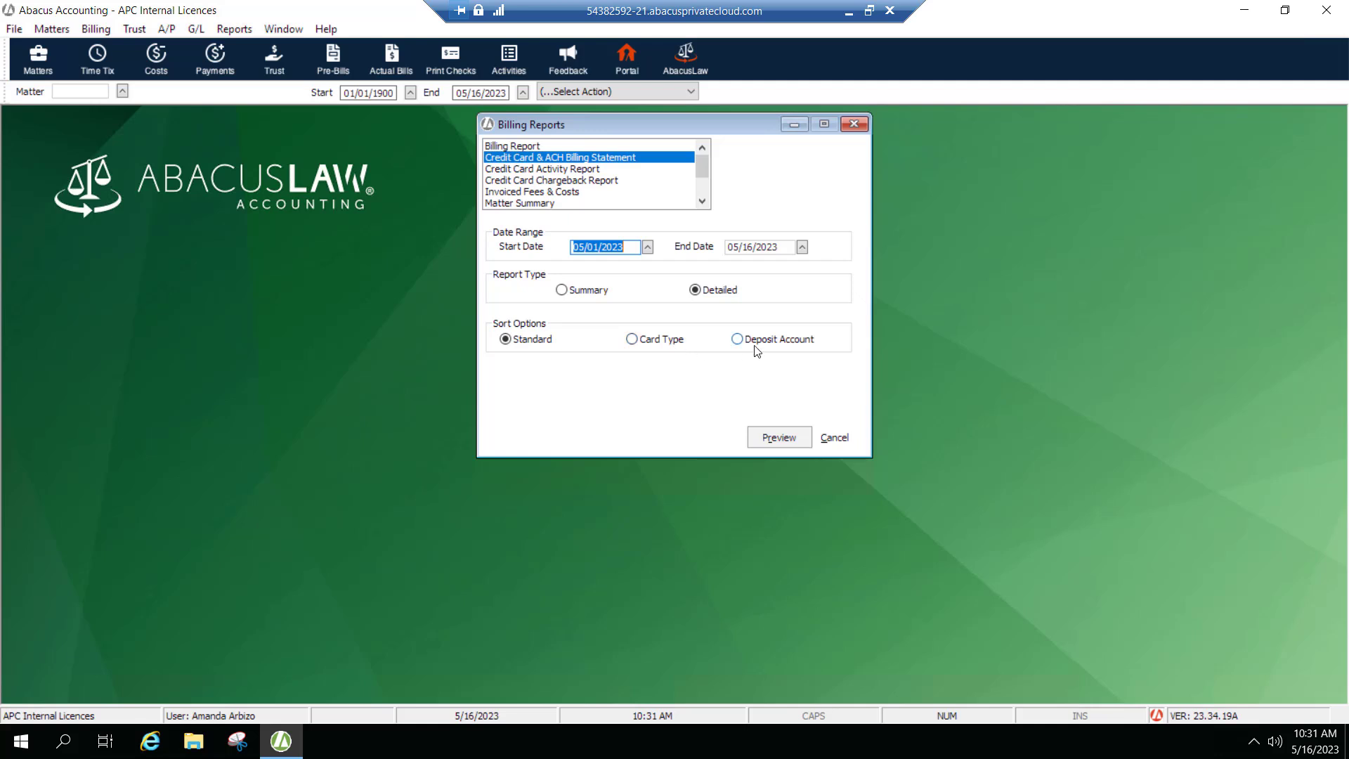
{"action": "left_click", "coordinate": [785, 439]}
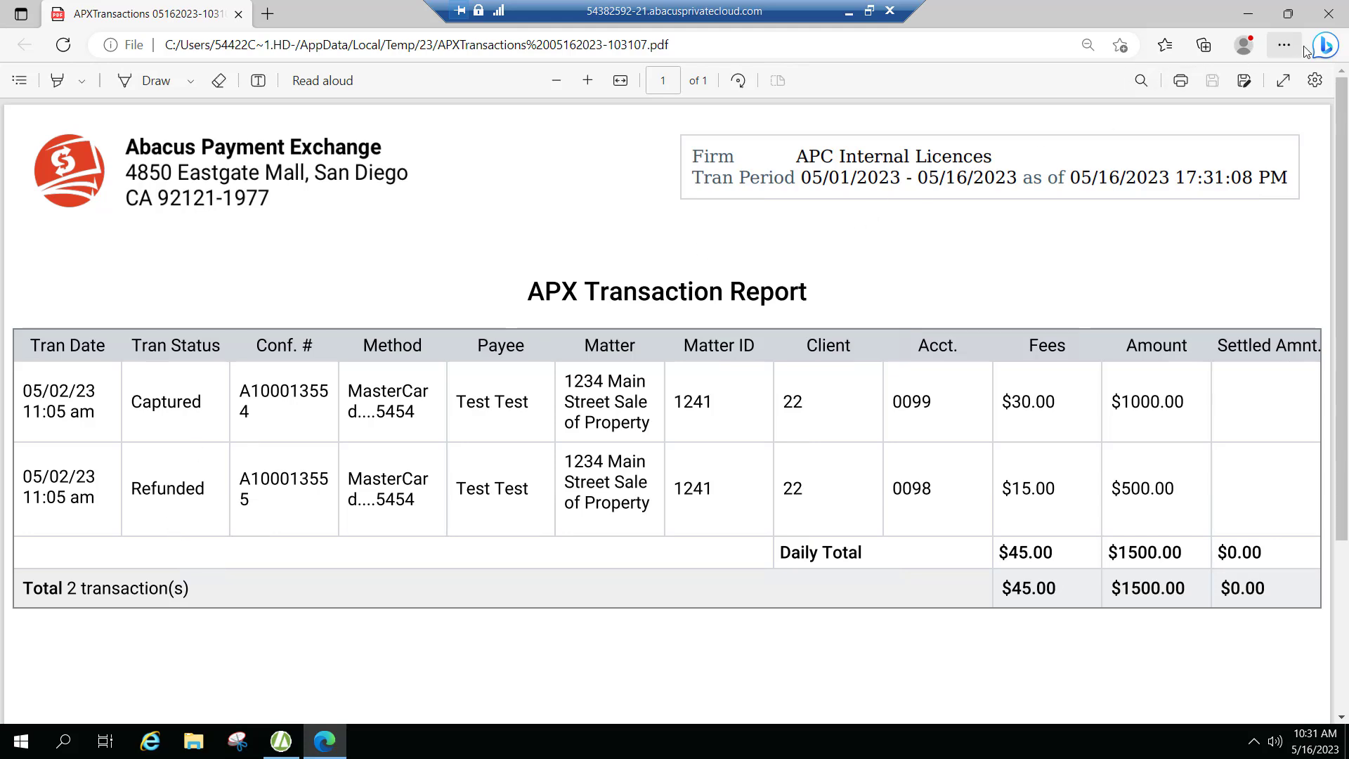
Close the transaction report and preview the Credit Card Activity Report for all clients and matters.
{"action": "left_click", "coordinate": [1328, 19]}
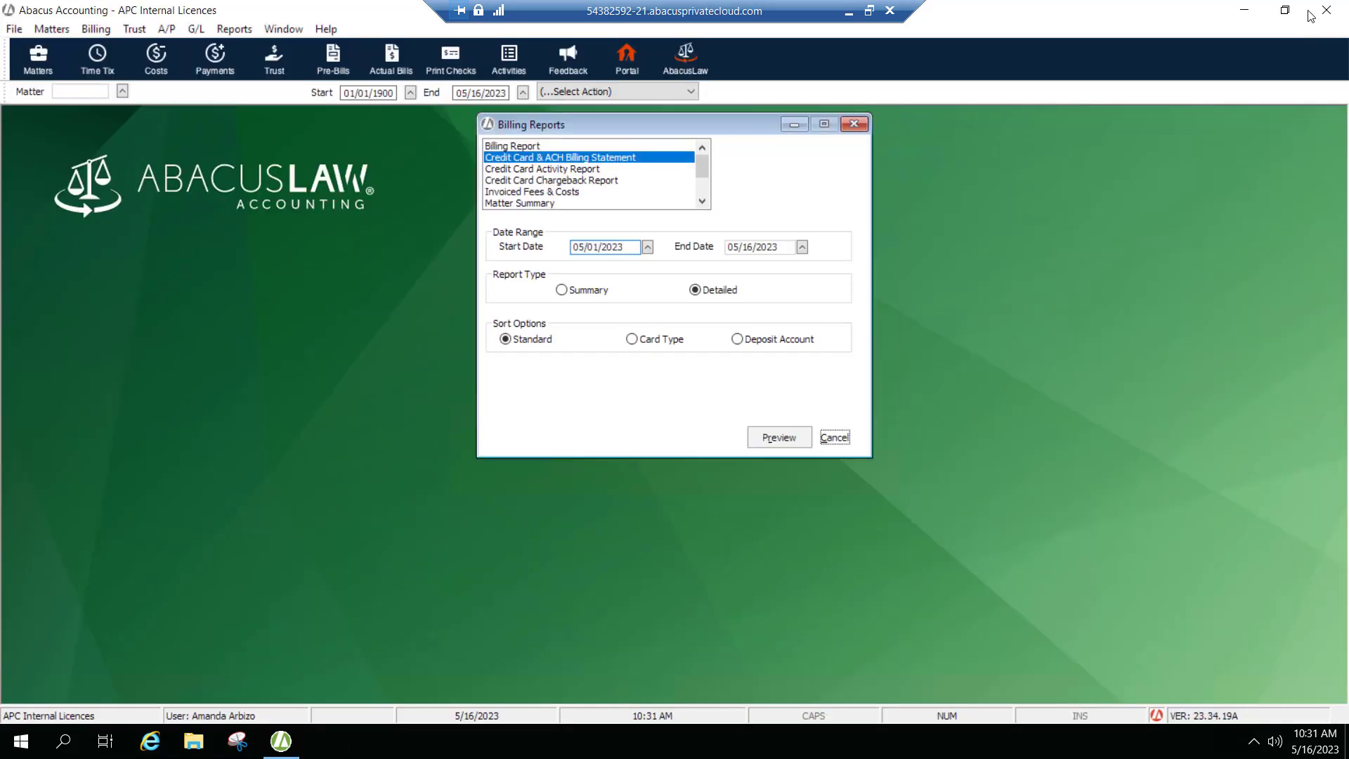
{"action": "left_click", "coordinate": [560, 170]}
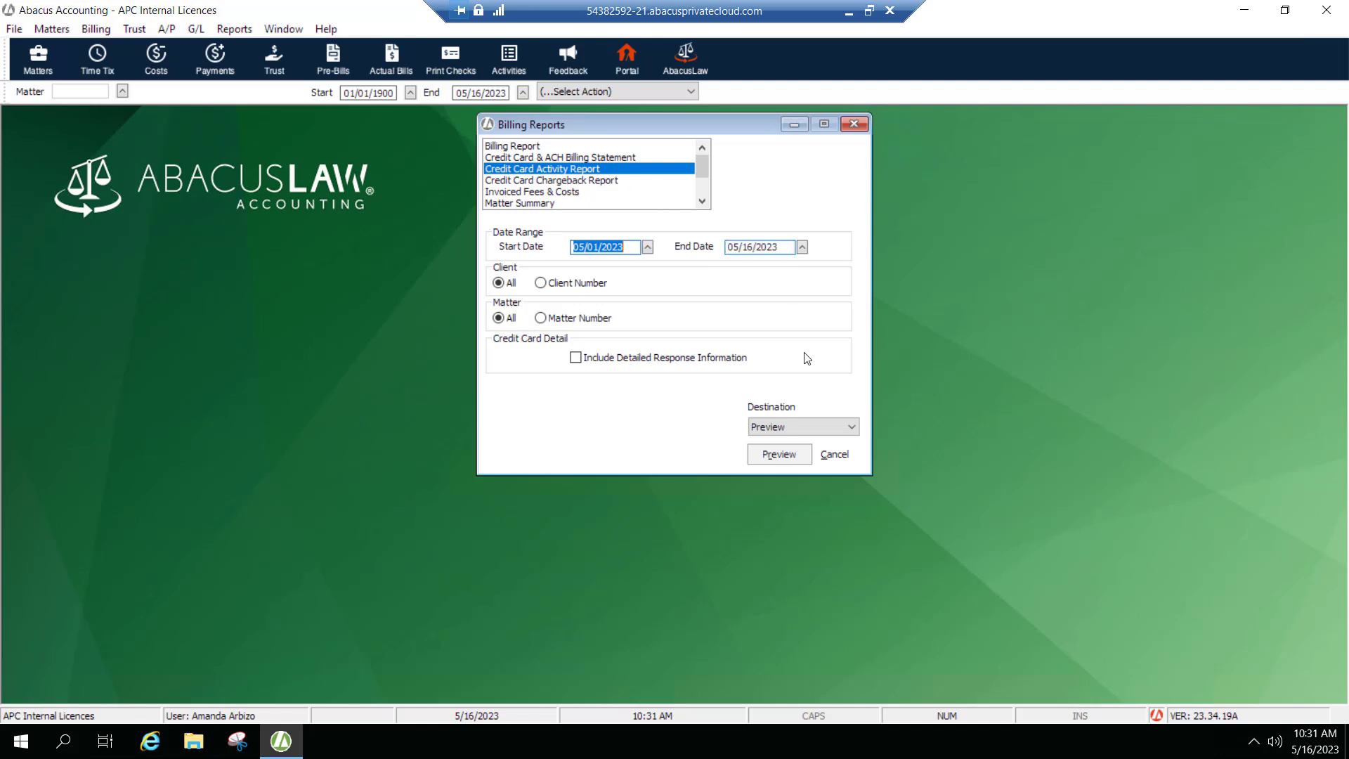
{"action": "left_click", "coordinate": [768, 461]}
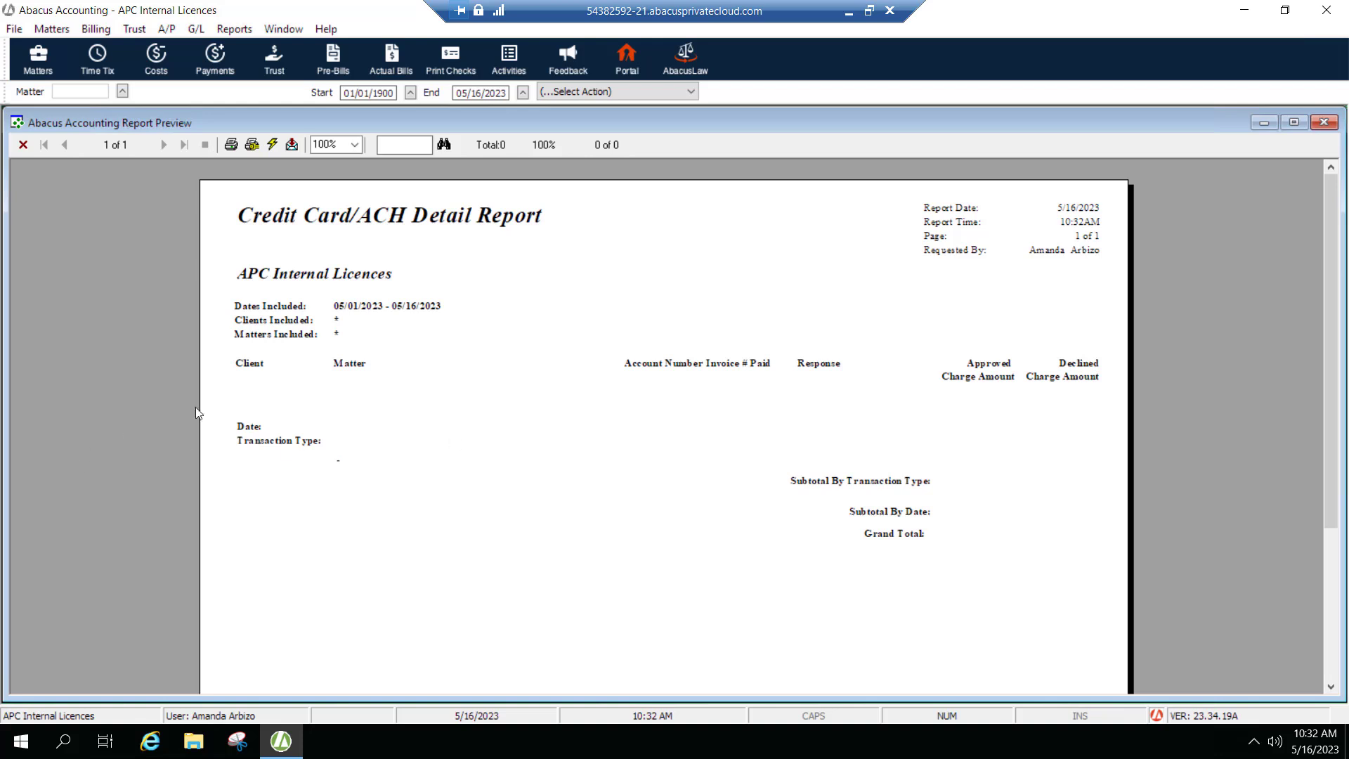
Close the preview and review the options of the Credit Card Chargeback Report.
{"action": "left_click", "coordinate": [1323, 123]}
{"action": "left_click", "coordinate": [559, 182]}
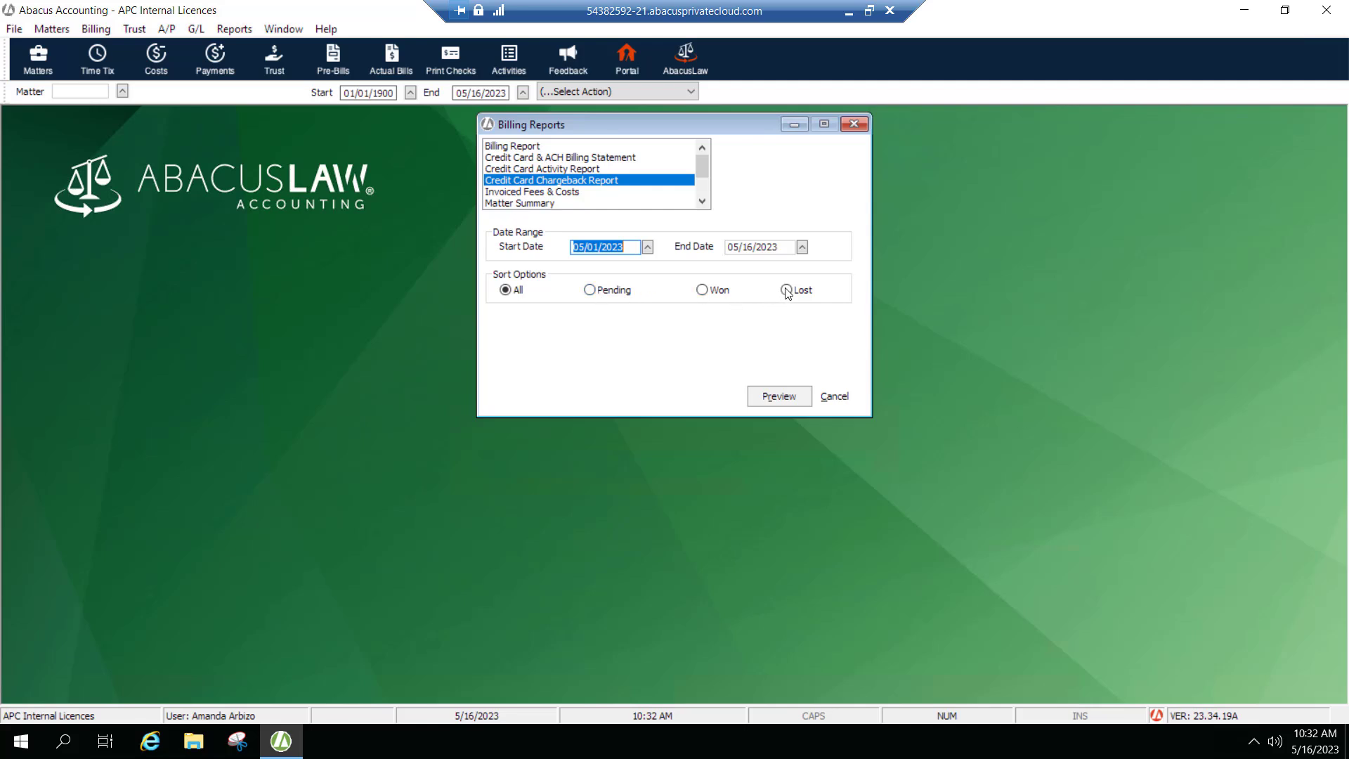
{"action": "left_click", "coordinate": [702, 202]}
{"action": "left_click", "coordinate": [702, 203]}
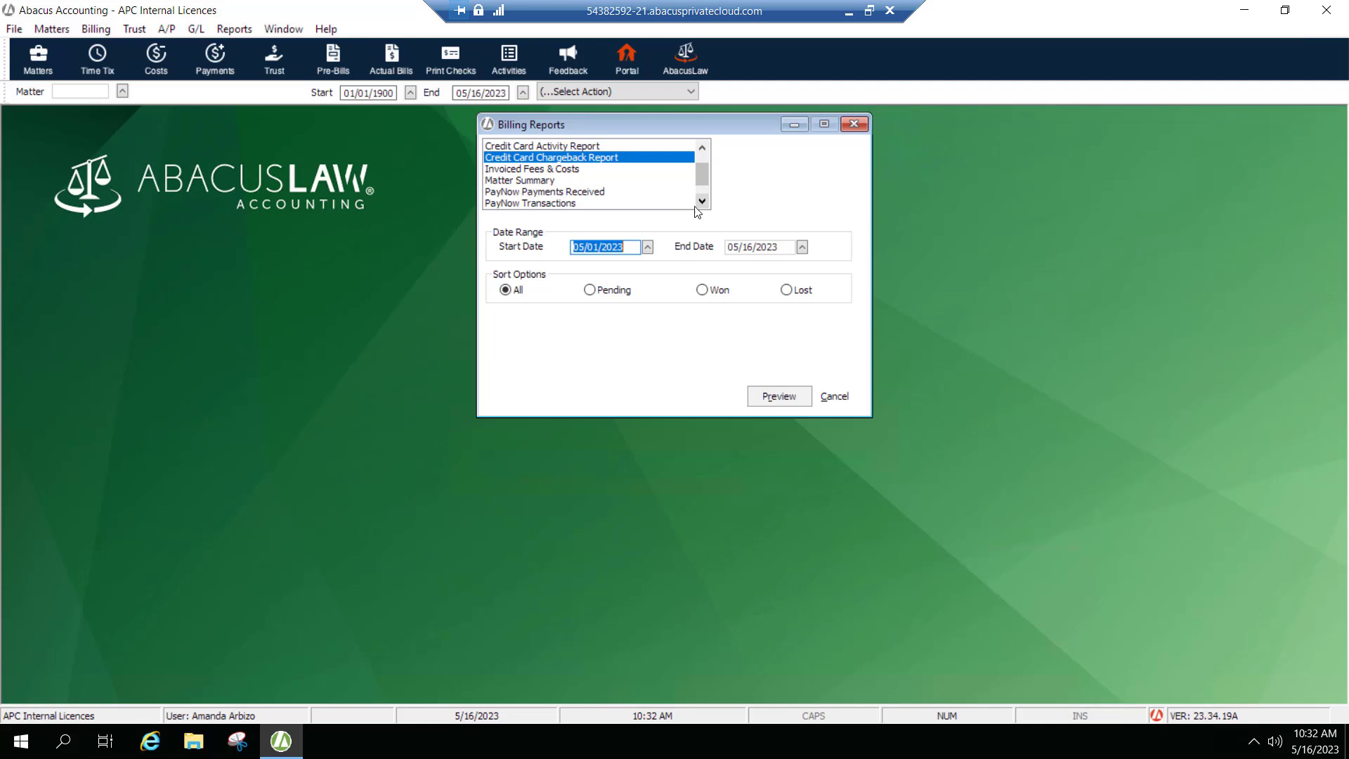
Review the PayNow Payments Received and PayNow Transactions report options, including transaction status choices, then cancel the dialog.
{"action": "left_click", "coordinate": [523, 194]}
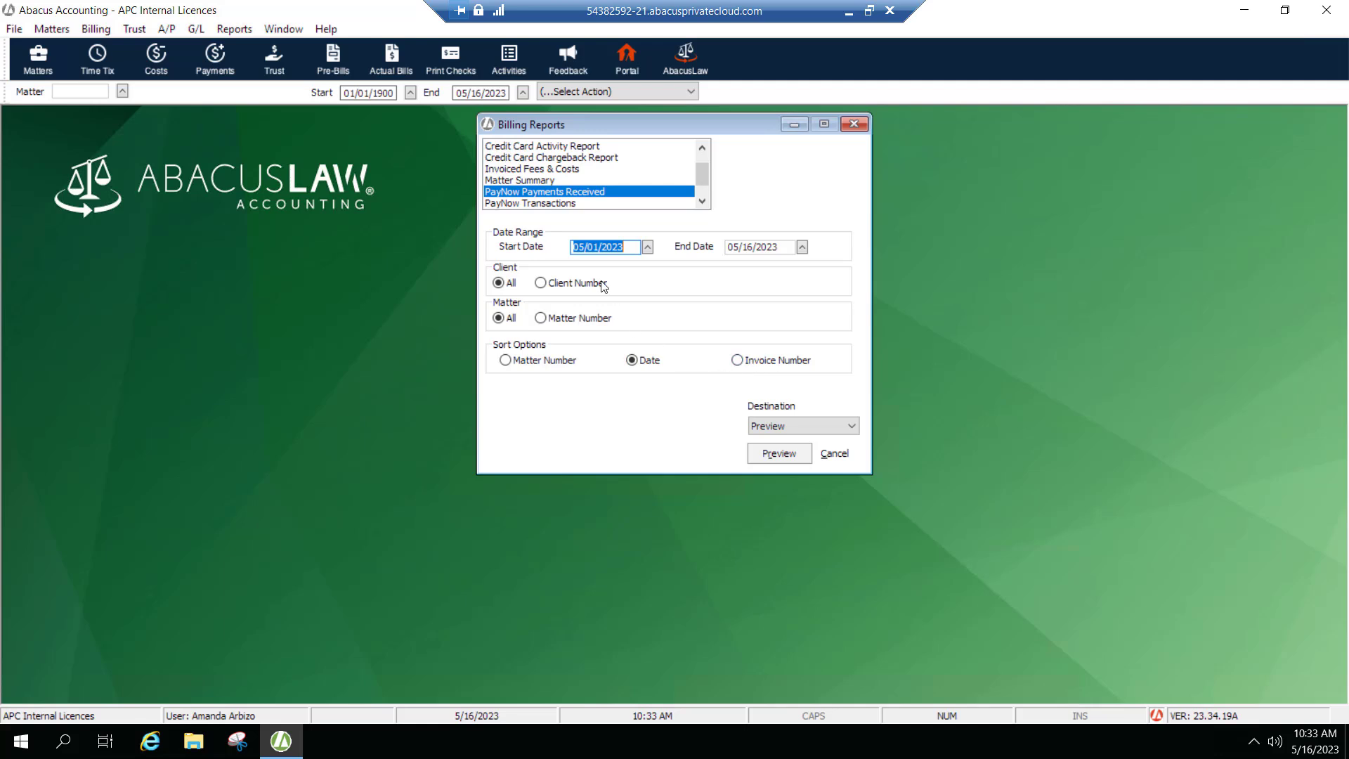
{"action": "left_click", "coordinate": [547, 204]}
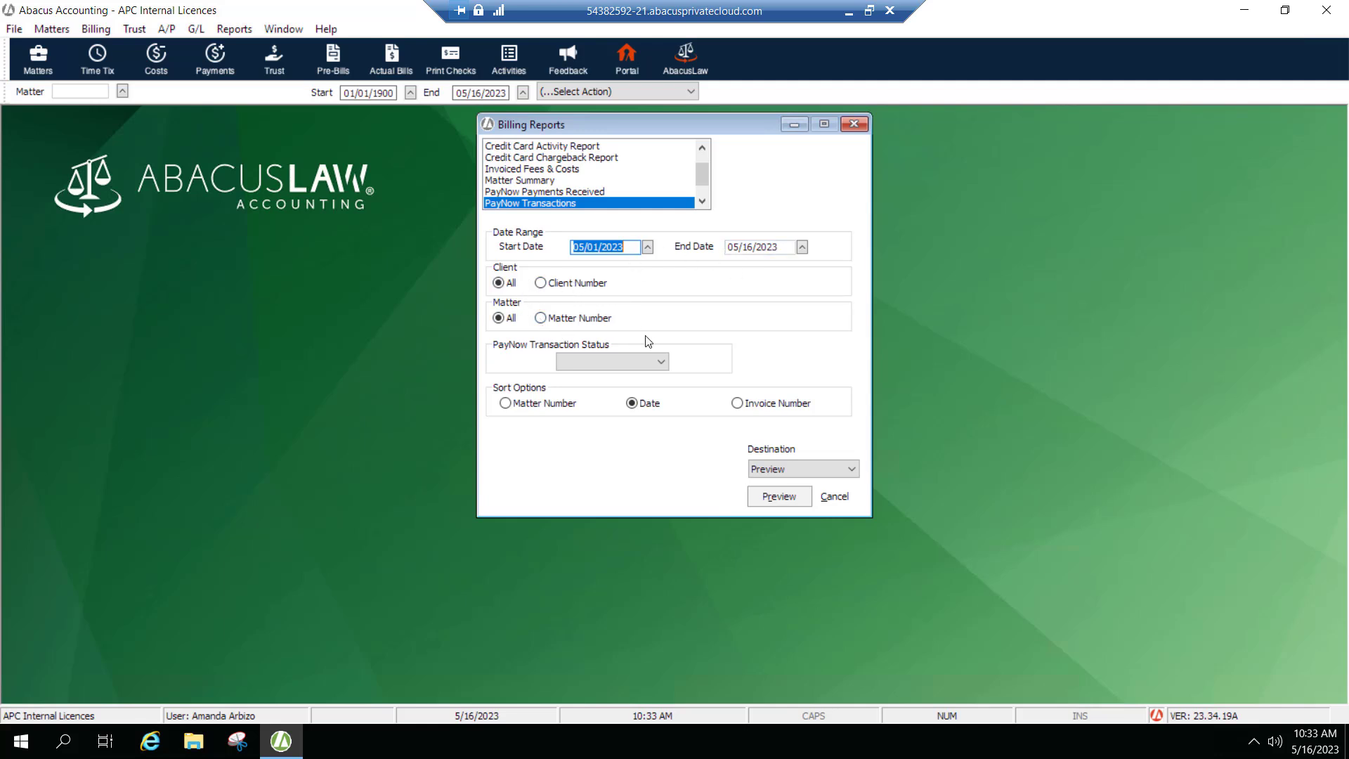
{"action": "left_click", "coordinate": [663, 361]}
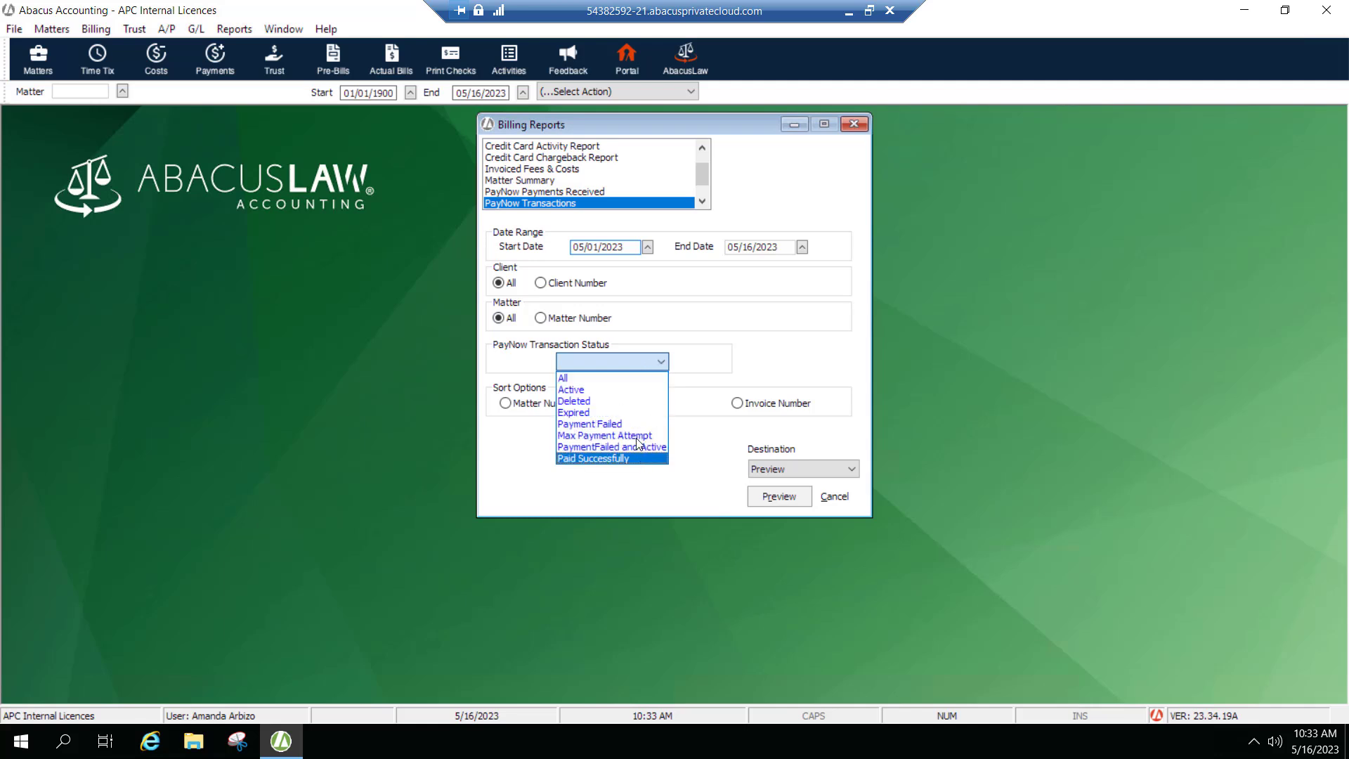
{"action": "left_click", "coordinate": [663, 363]}
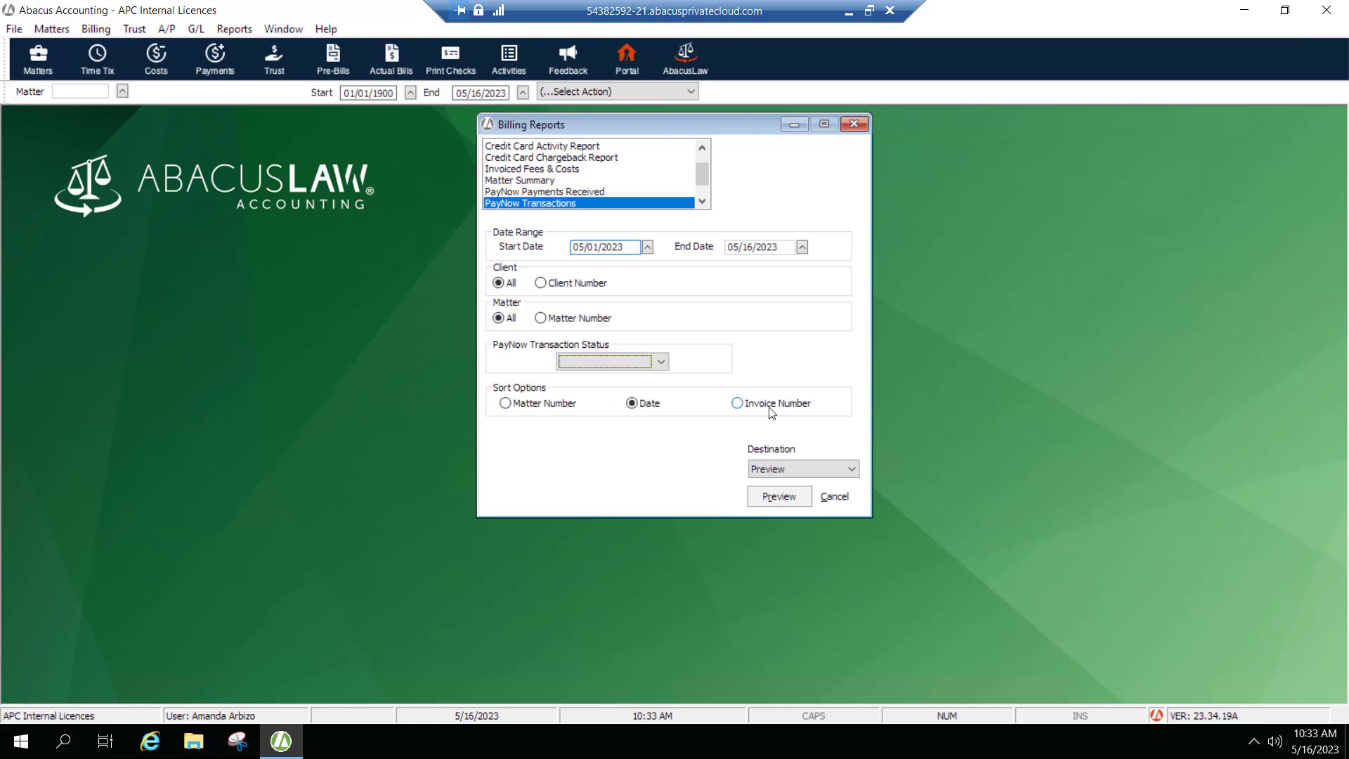
{"action": "left_click", "coordinate": [834, 496]}
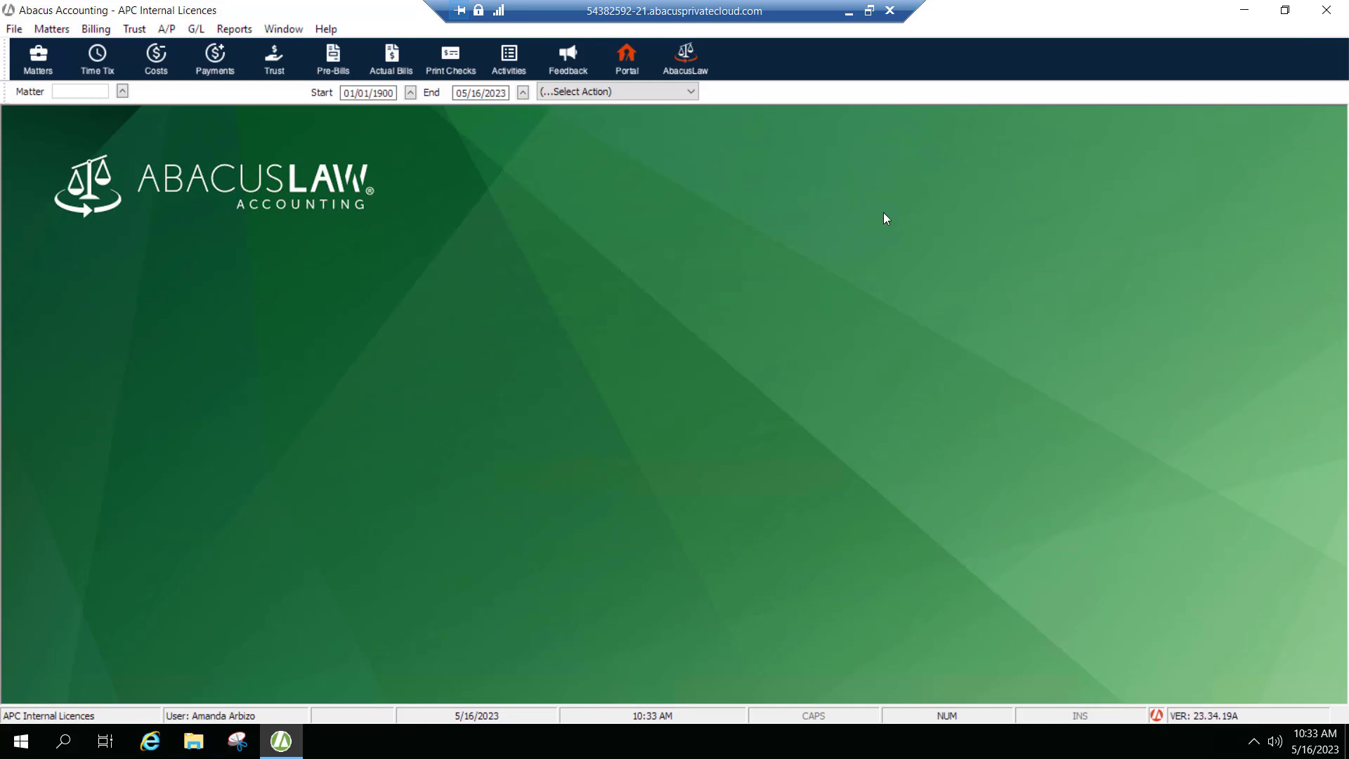
Switch to the APX portal in the browser and sign in with the saved portal login credentials.
{"action": "left_click", "coordinate": [848, 12]}
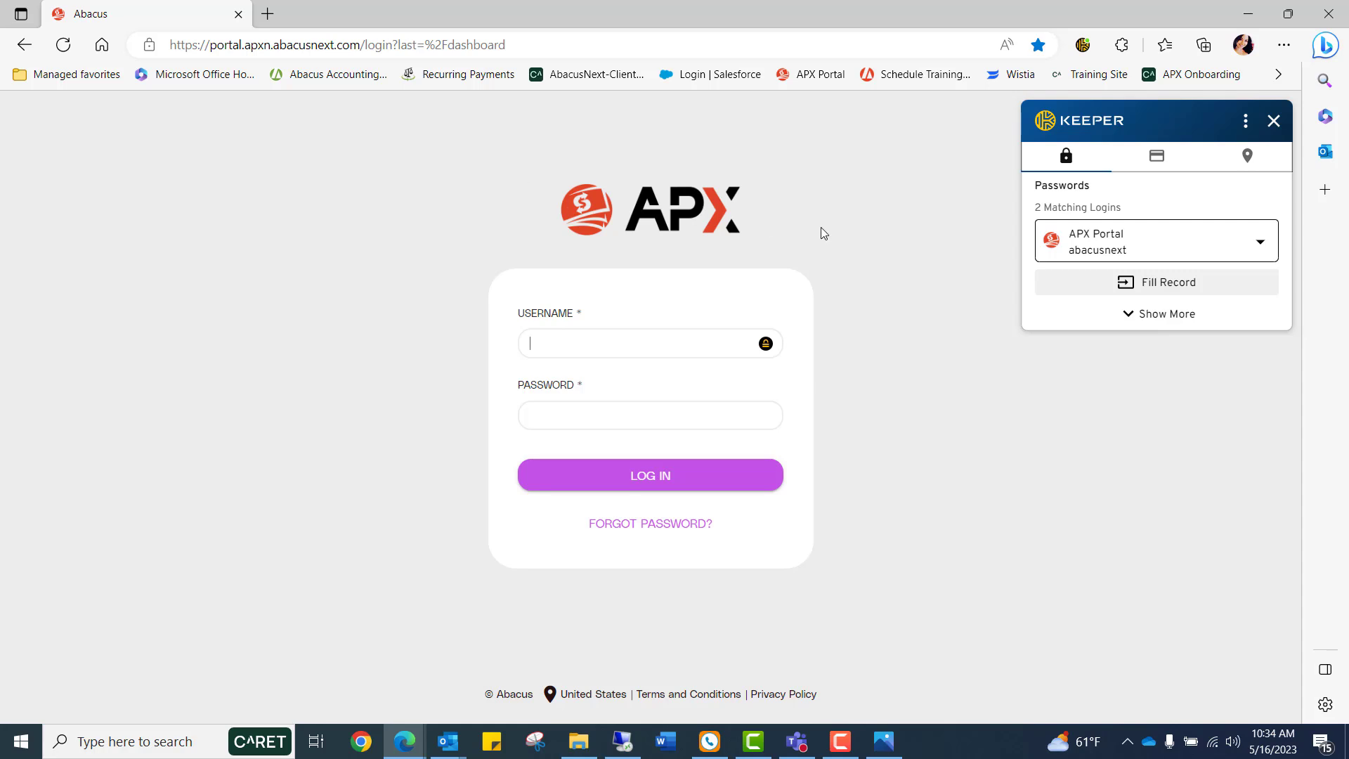
{"action": "left_click", "coordinate": [1061, 283]}
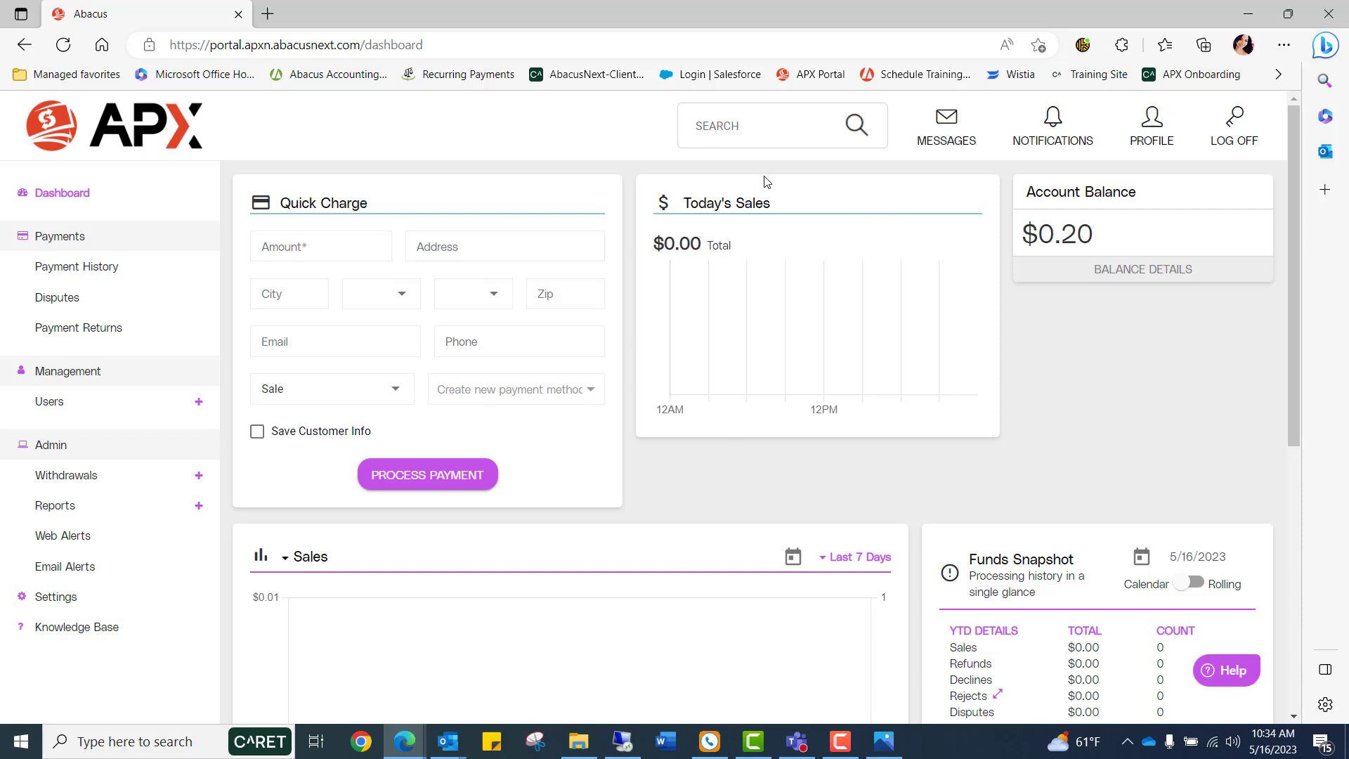
Examine the dashboard's sales chart and its date-range and calendar options.
{"action": "scroll", "coordinate": [659, 260], "scroll_direction": "down", "scroll_amount": 3}
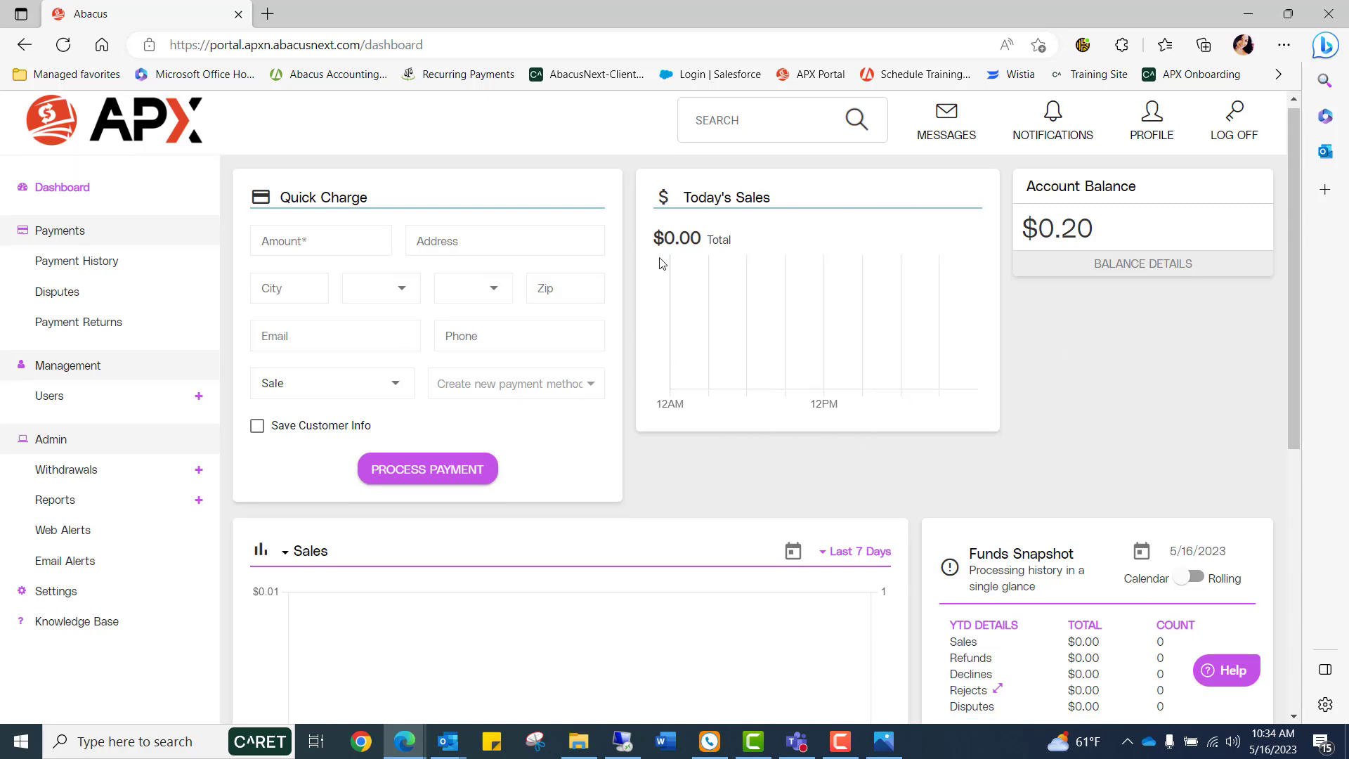
{"action": "scroll", "coordinate": [323, 382], "scroll_direction": "down", "scroll_amount": 2}
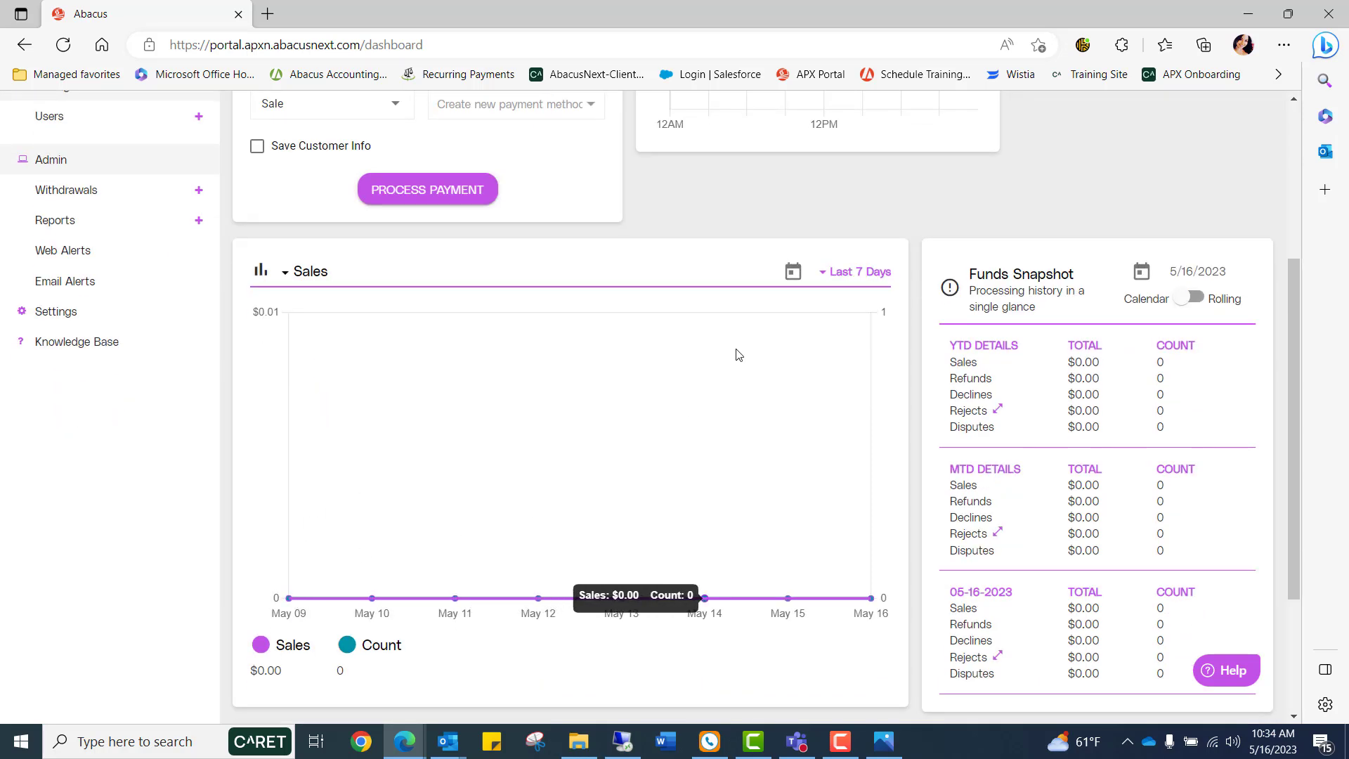
{"action": "scroll", "coordinate": [735, 356], "scroll_direction": "up", "scroll_amount": 3}
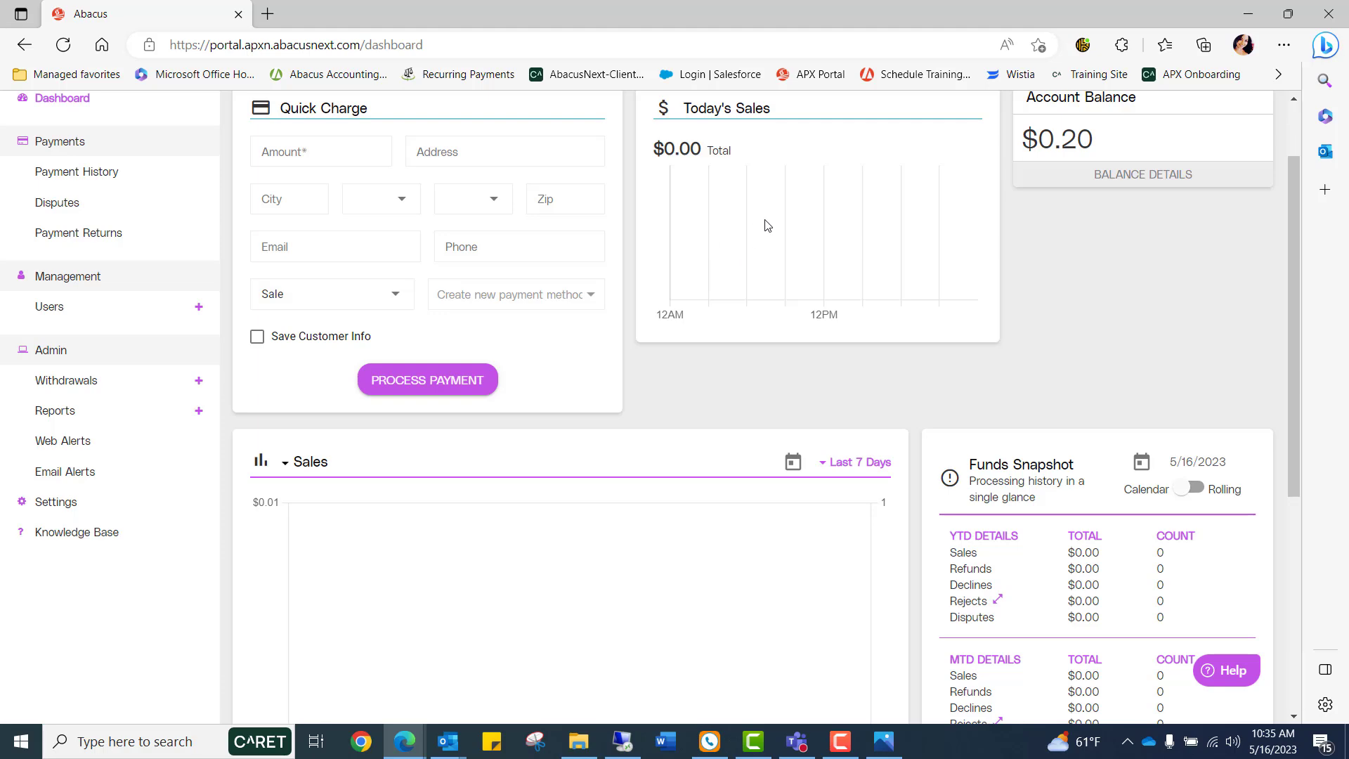
{"action": "scroll", "coordinate": [328, 450], "scroll_direction": "down", "scroll_amount": 2}
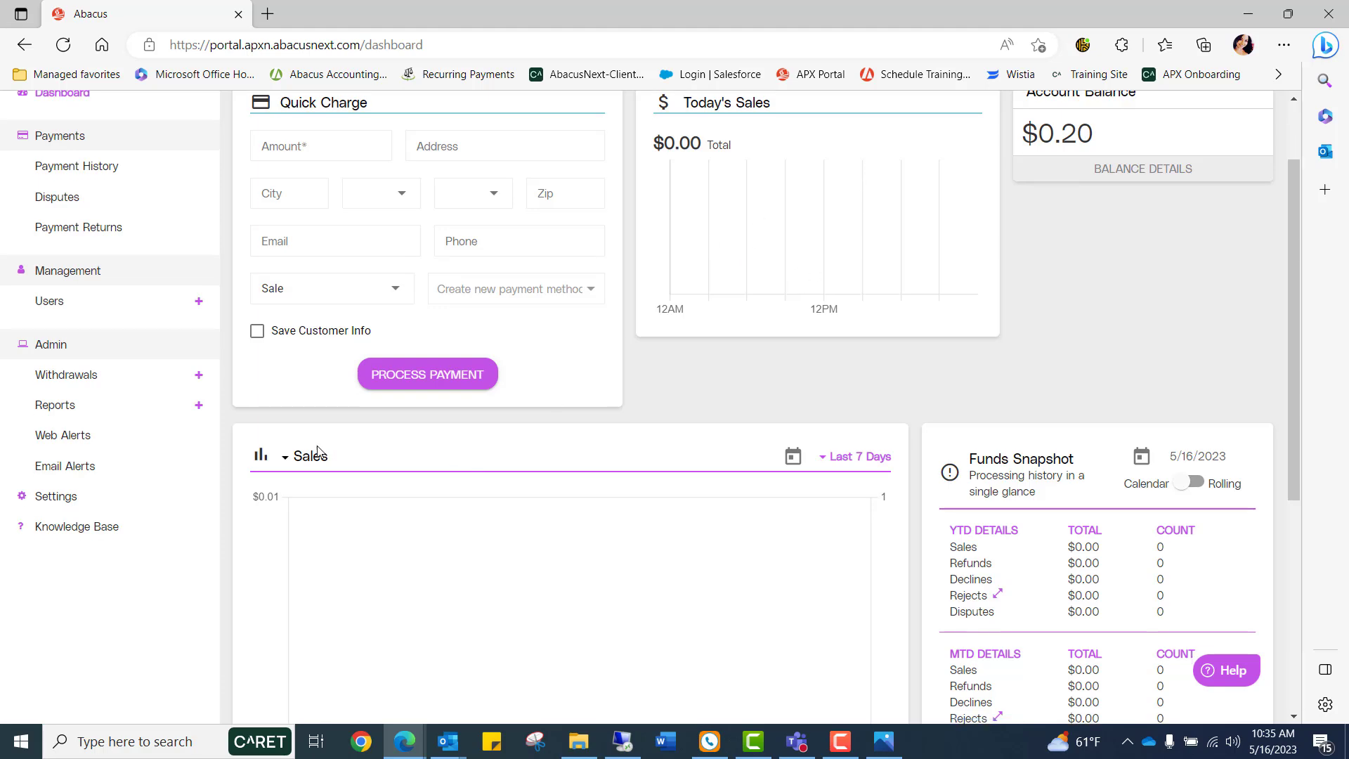
{"action": "scroll", "coordinate": [281, 428], "scroll_direction": "down", "scroll_amount": 2}
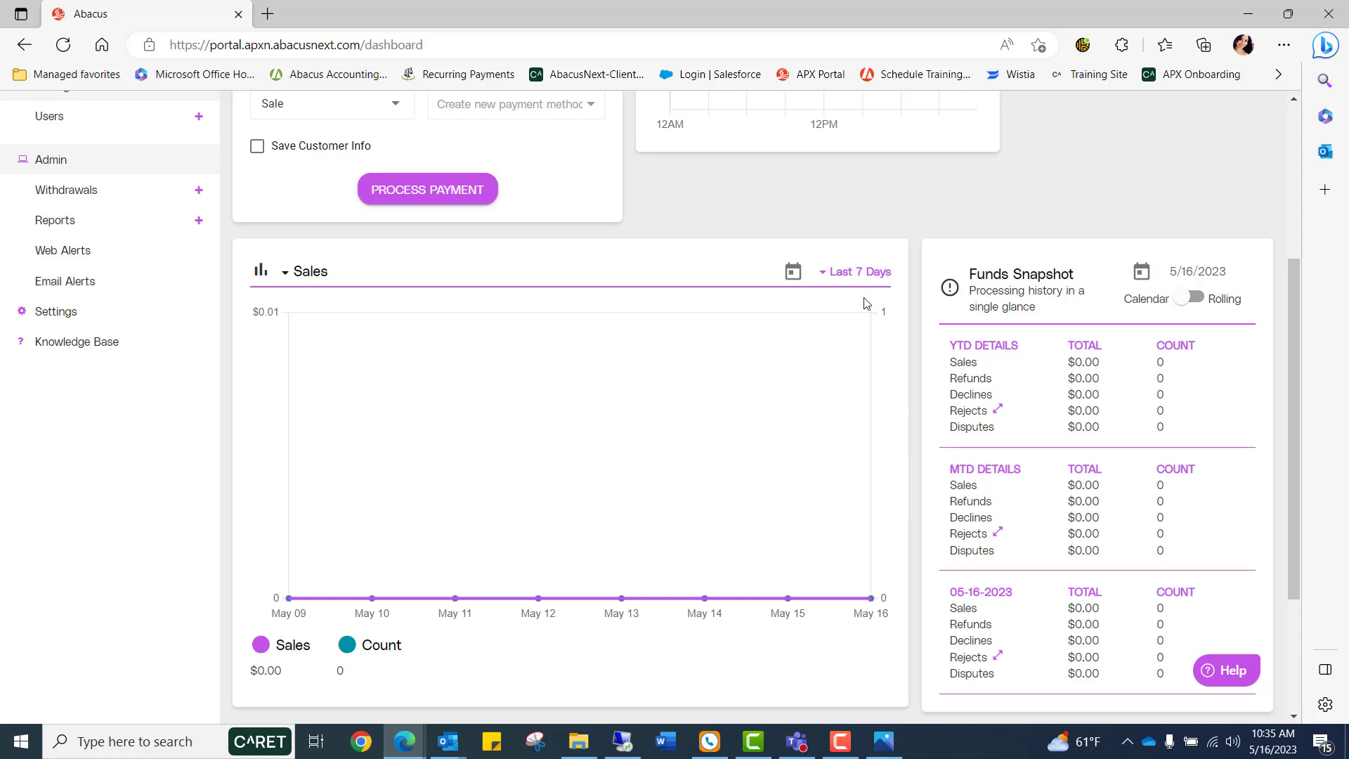
{"action": "left_click", "coordinate": [827, 279]}
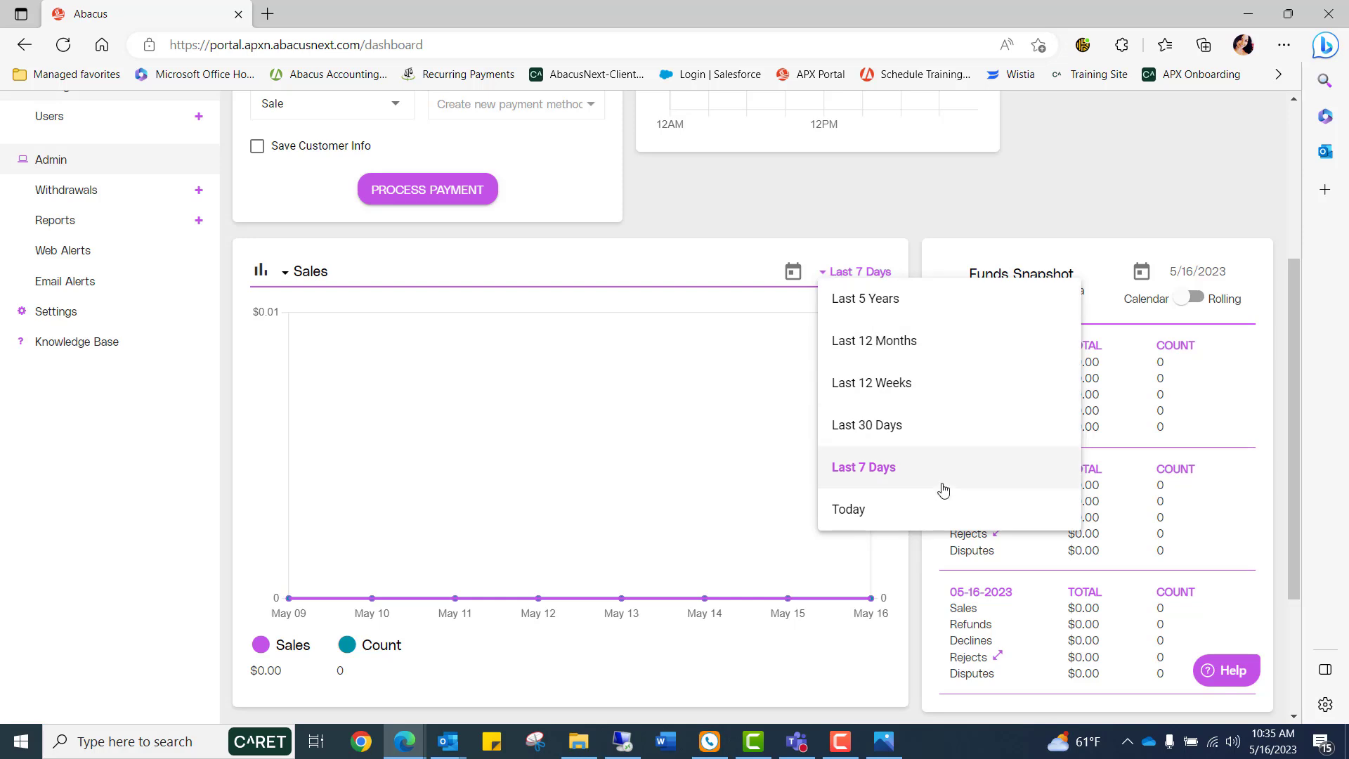
{"action": "left_click", "coordinate": [823, 271]}
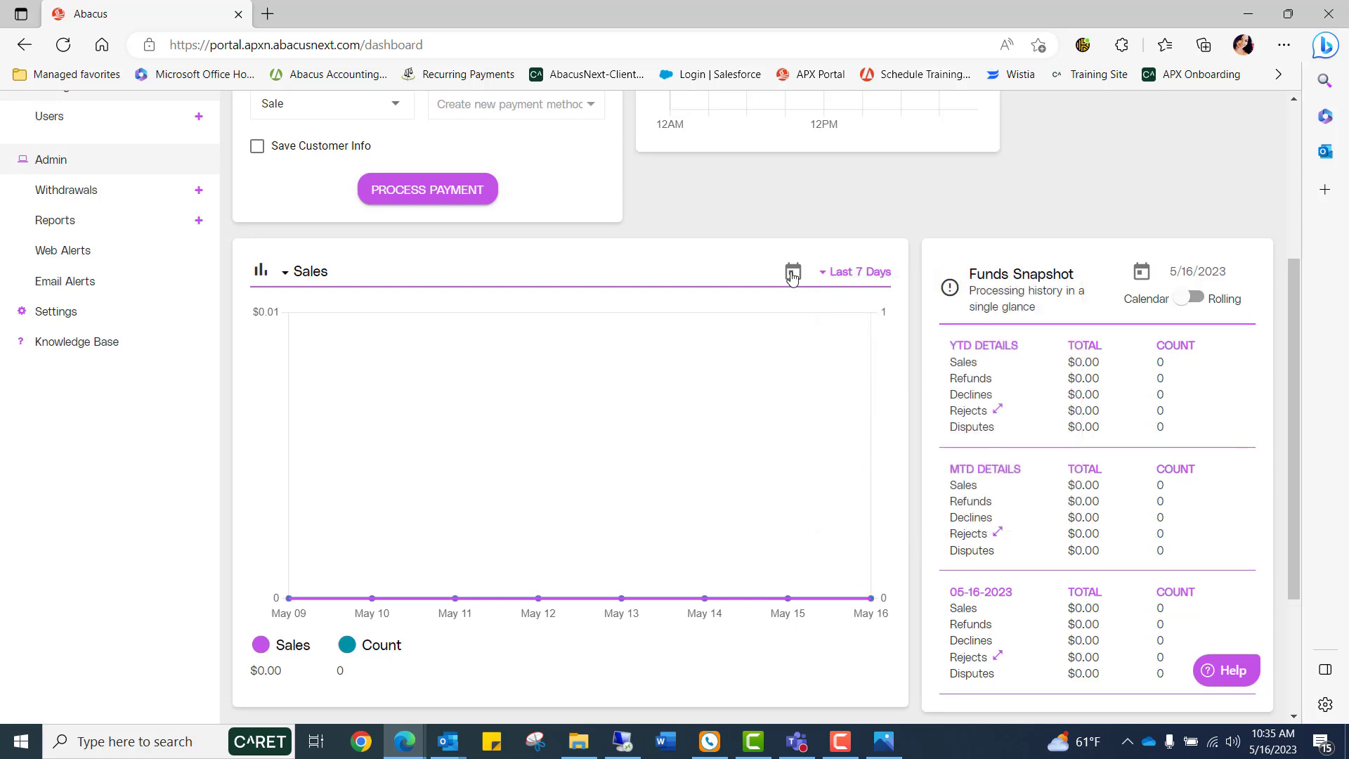
{"action": "left_click", "coordinate": [792, 274]}
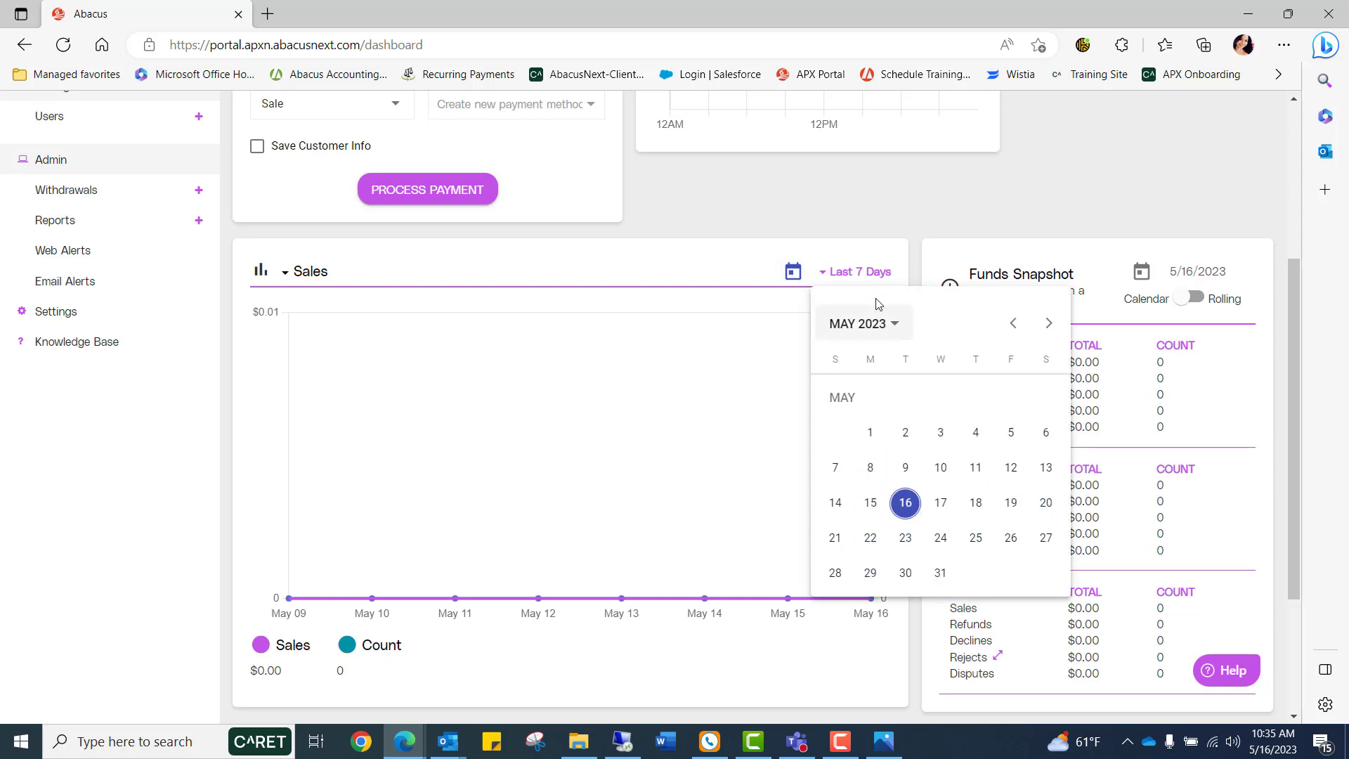
{"action": "left_click", "coordinate": [792, 272]}
Review the Funds Snapshot calendar and the account balance on the dashboard.
{"action": "scroll", "coordinate": [1120, 244], "scroll_direction": "up", "scroll_amount": 1}
{"action": "scroll", "coordinate": [1120, 244], "scroll_direction": "down", "scroll_amount": 1}
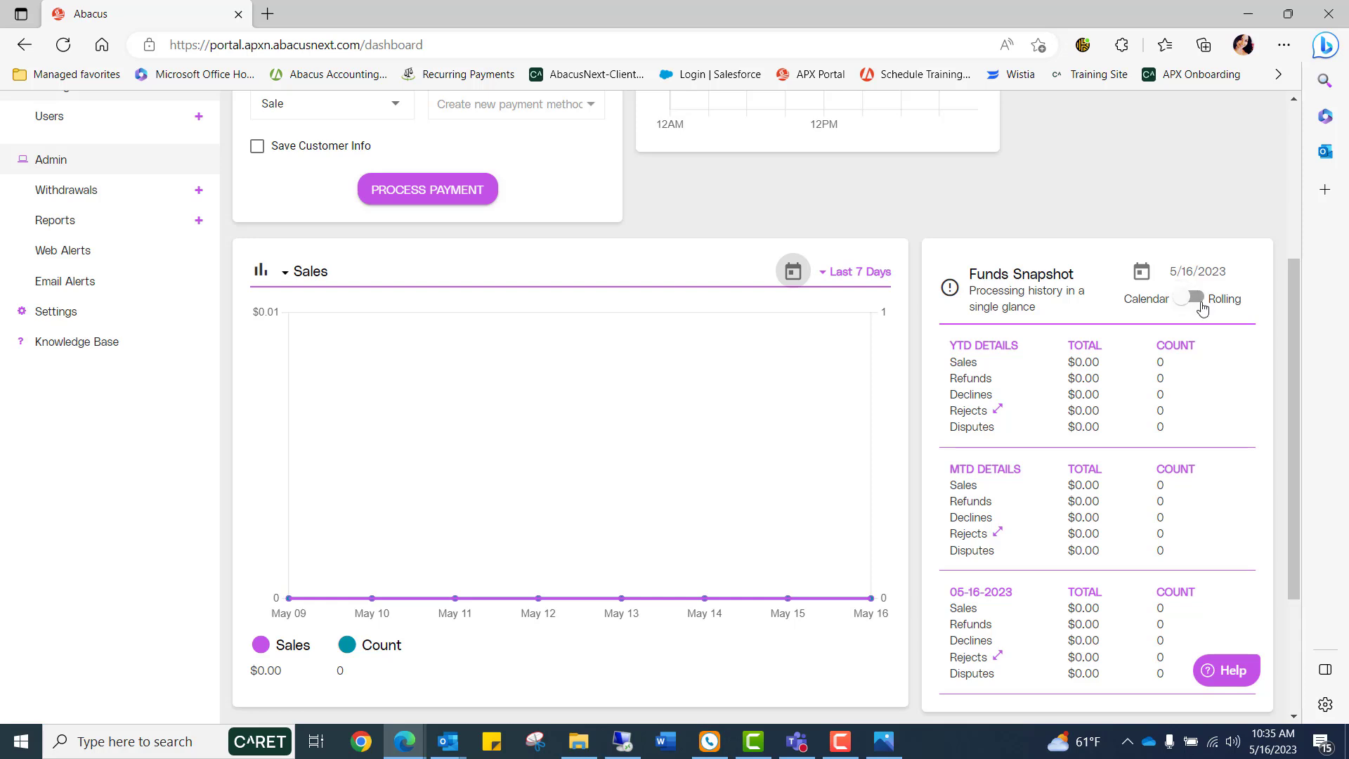
{"action": "left_click", "coordinate": [1141, 274]}
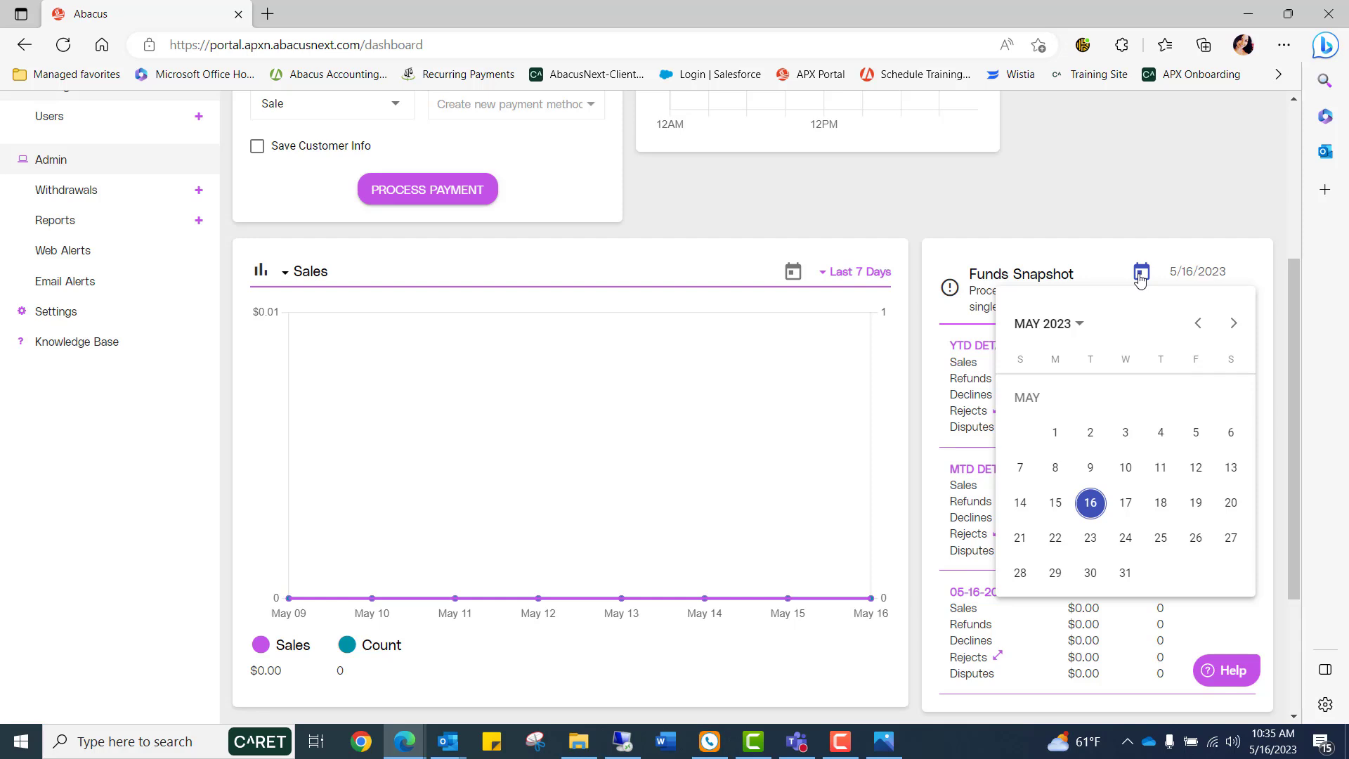
{"action": "left_click", "coordinate": [1141, 280]}
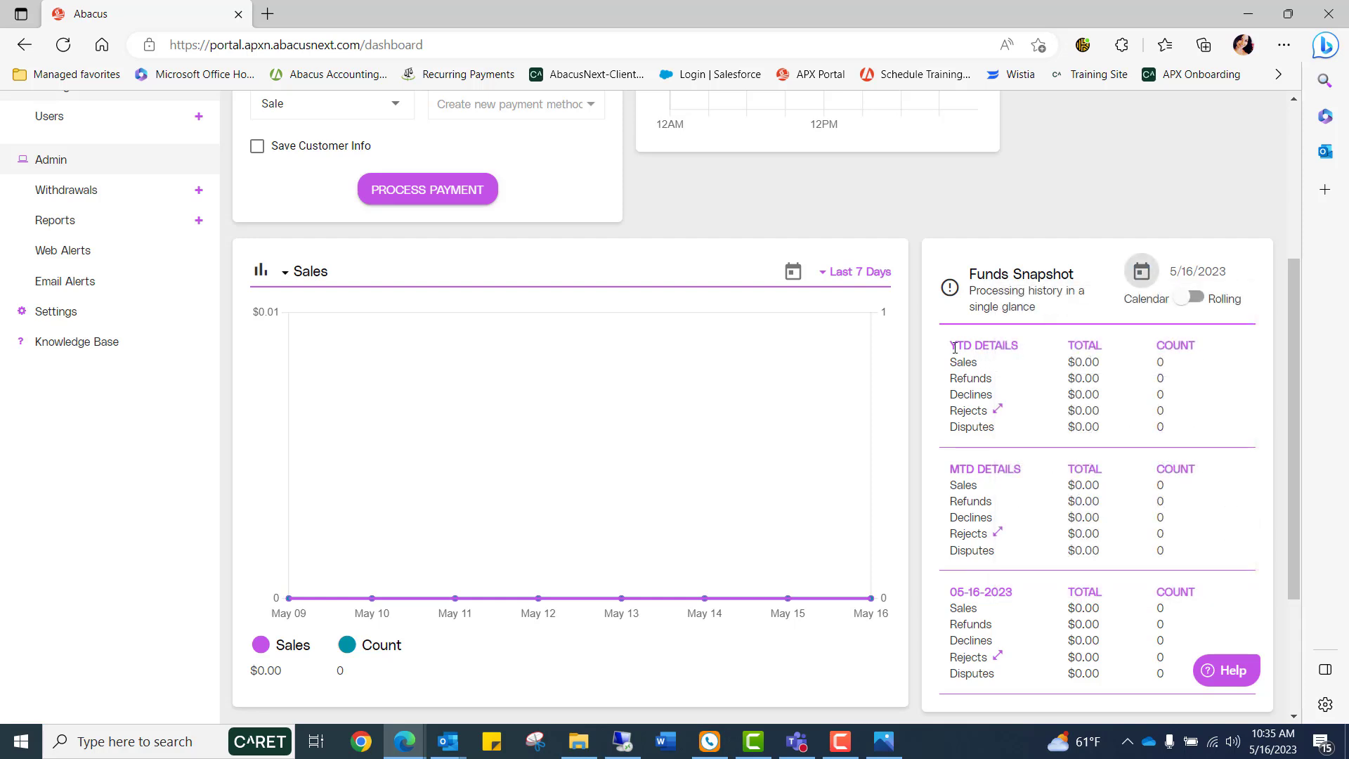
{"action": "mouse_move", "coordinate": [956, 606]}
{"action": "scroll", "coordinate": [1142, 368], "scroll_direction": "up", "scroll_amount": 4}
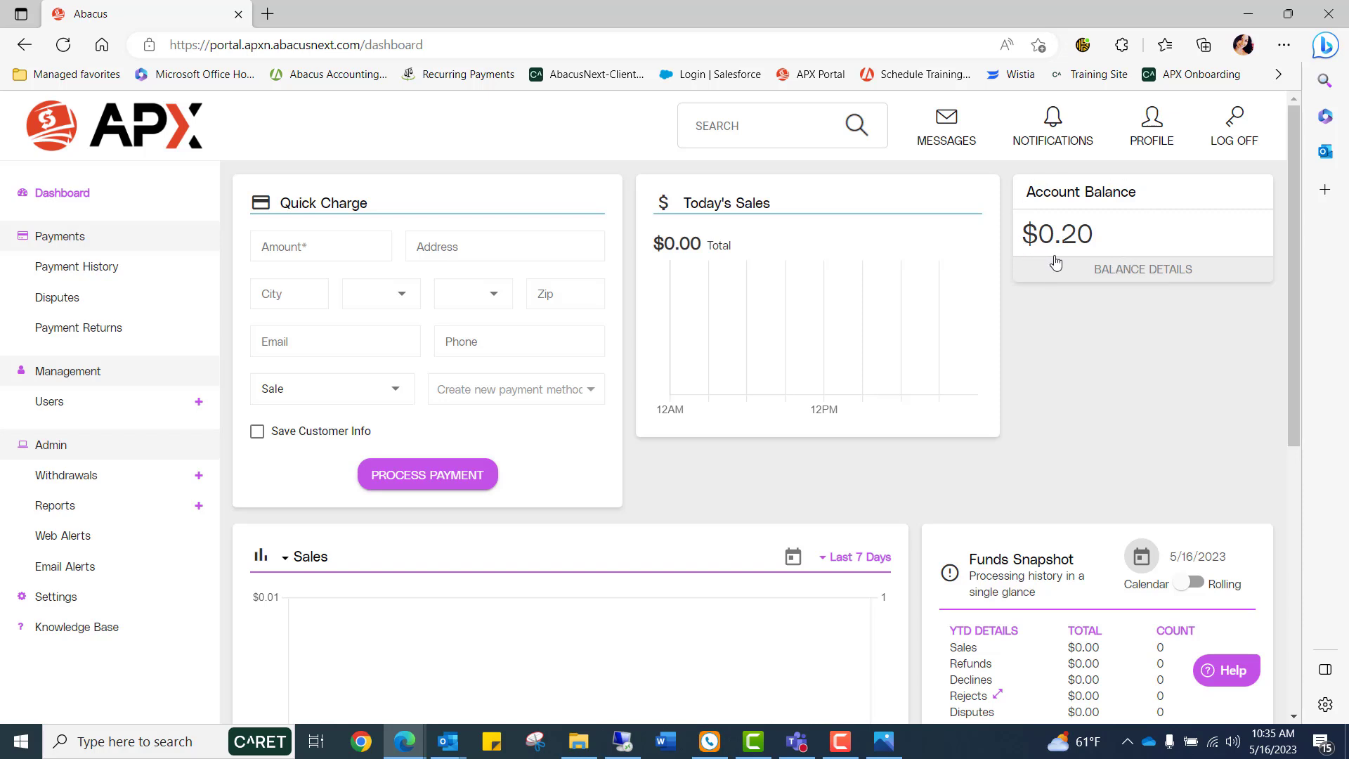
{"action": "left_click_drag", "start_coordinate": [1109, 241], "coordinate": [1073, 236]}
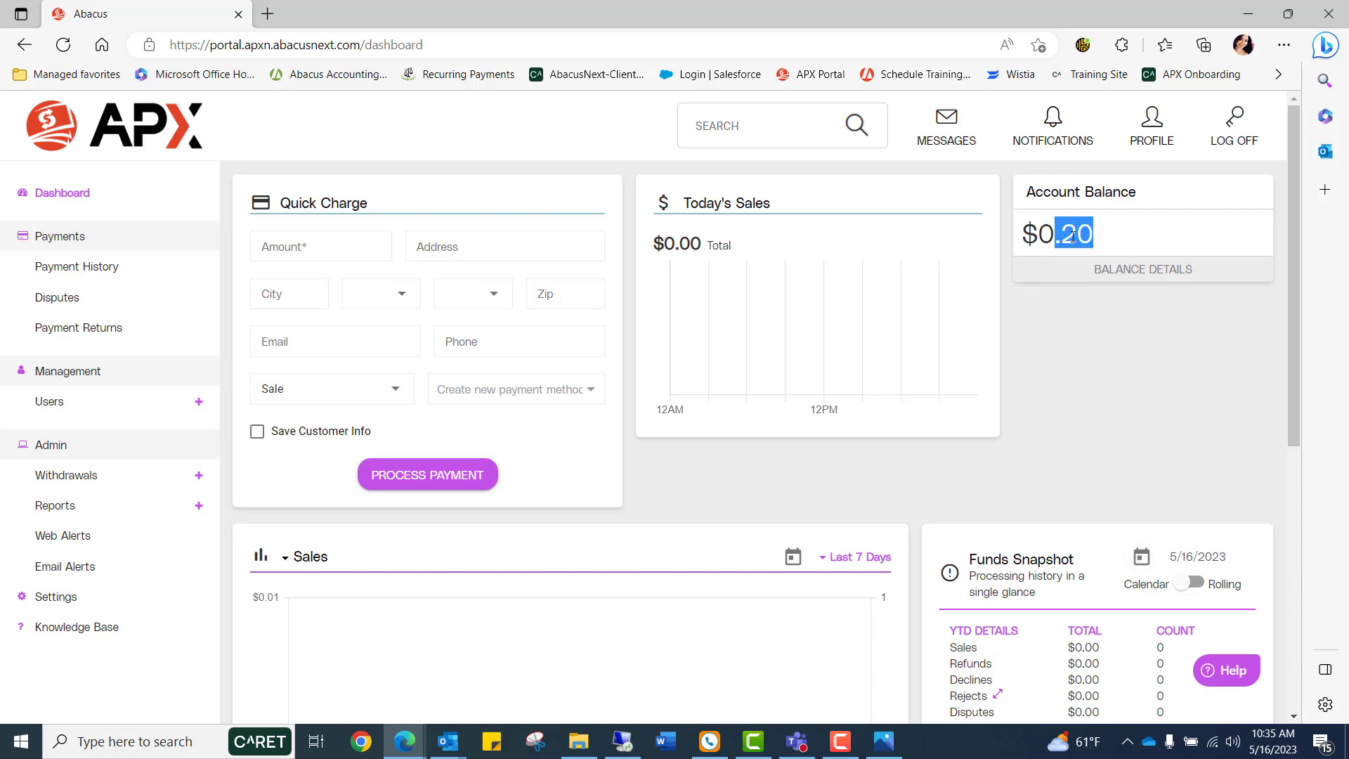
{"action": "left_click", "coordinate": [1101, 295]}
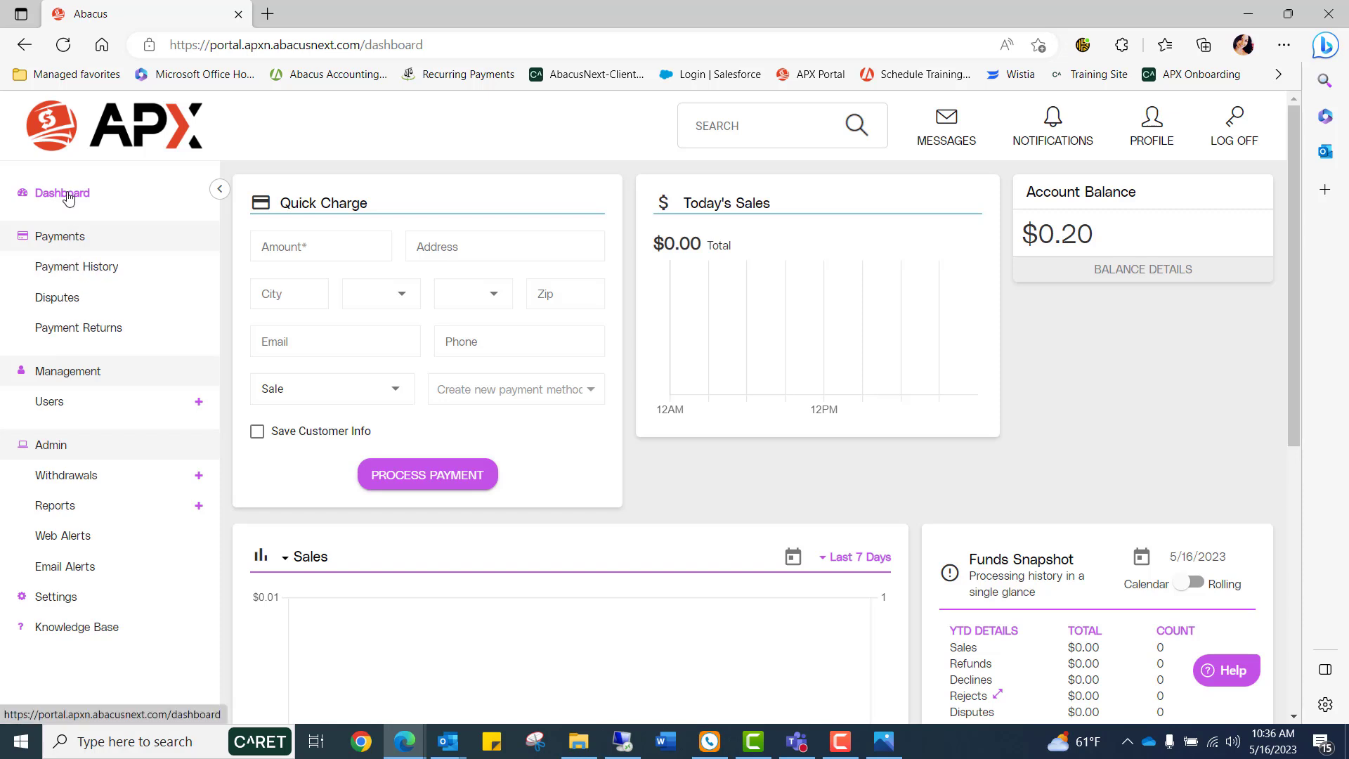
Open Payment History and inspect the statuses of the listed transactions.
{"action": "left_click", "coordinate": [70, 272]}
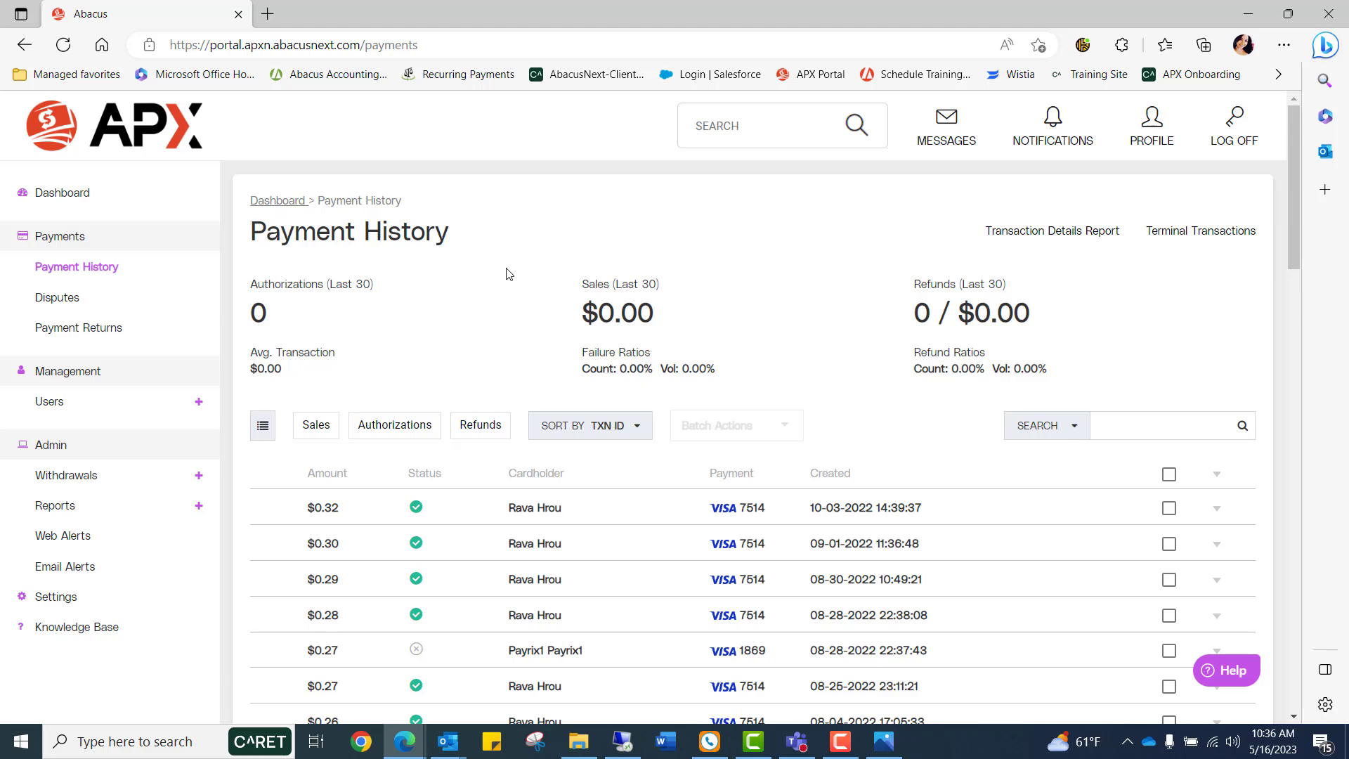
{"action": "scroll", "coordinate": [505, 272], "scroll_direction": "down", "scroll_amount": 4}
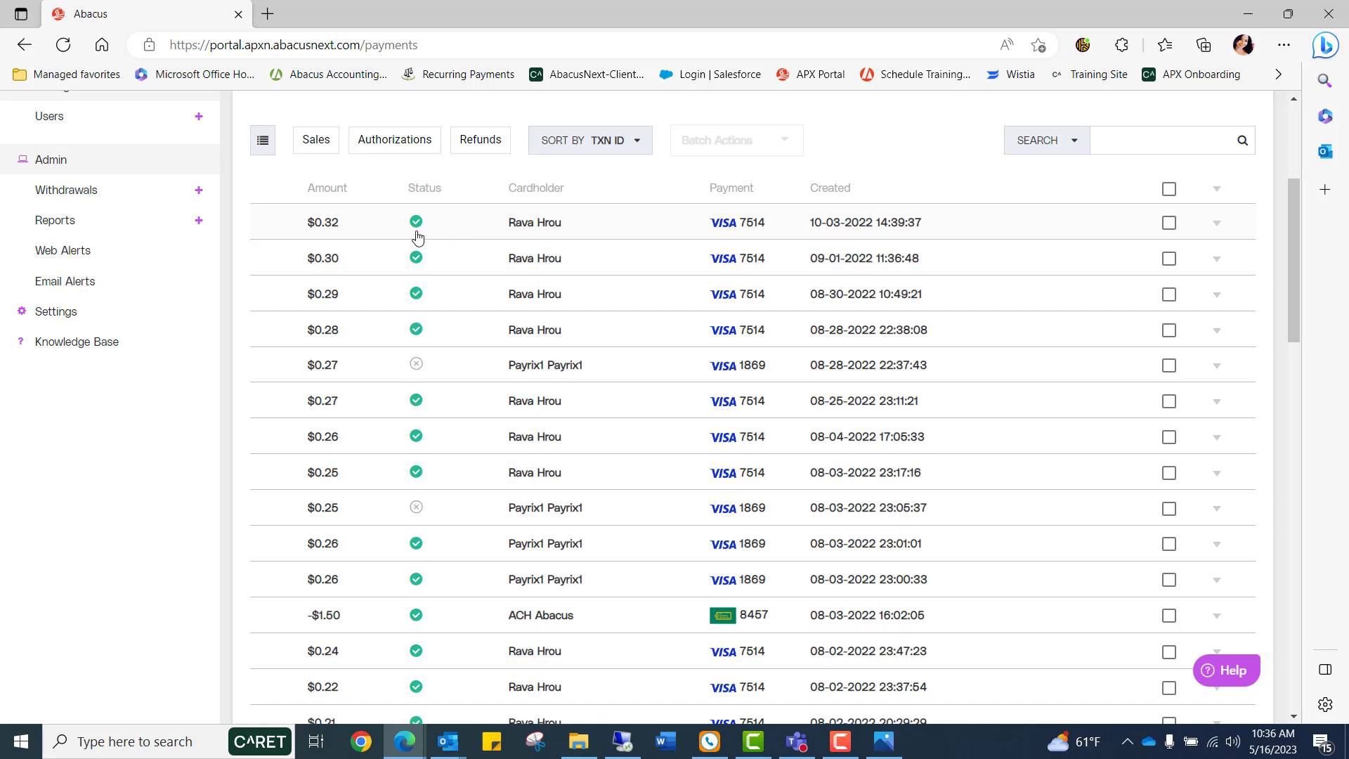
{"action": "mouse_move", "coordinate": [417, 234]}
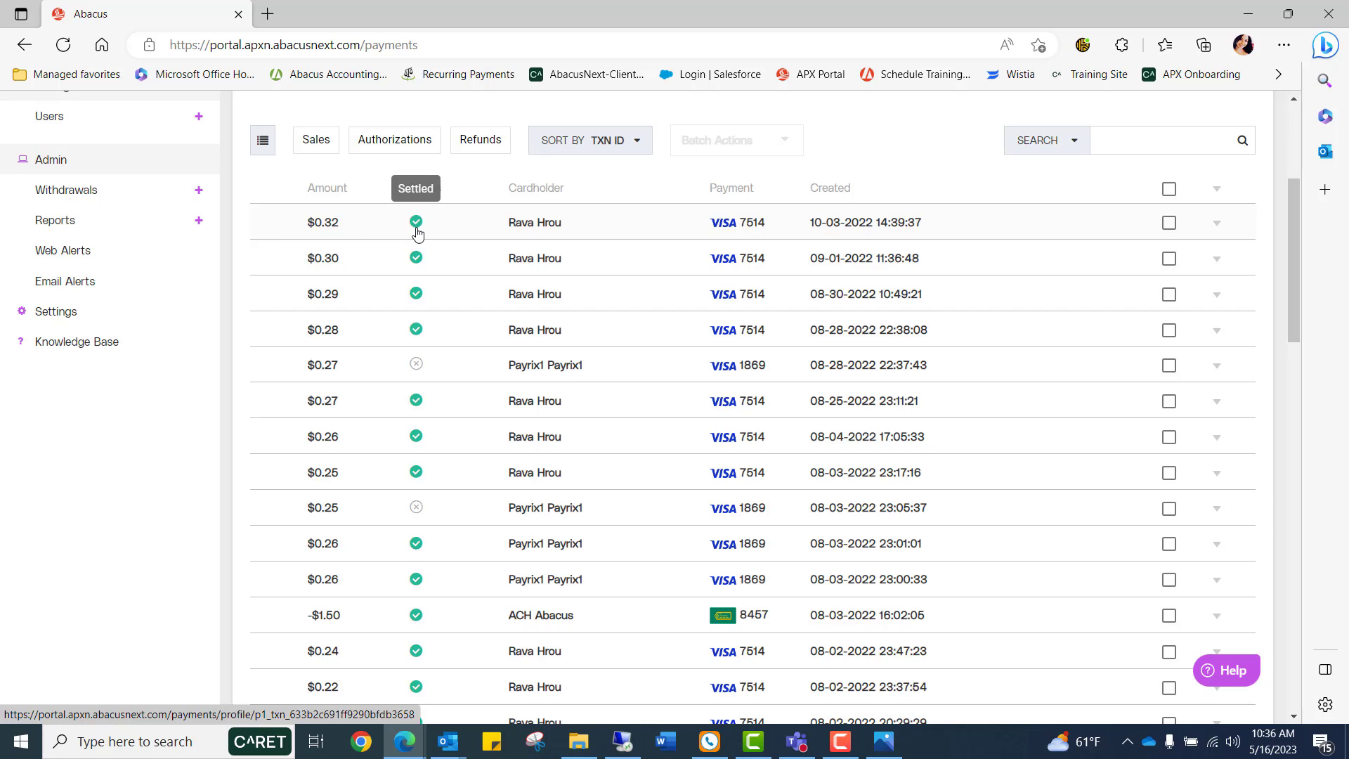
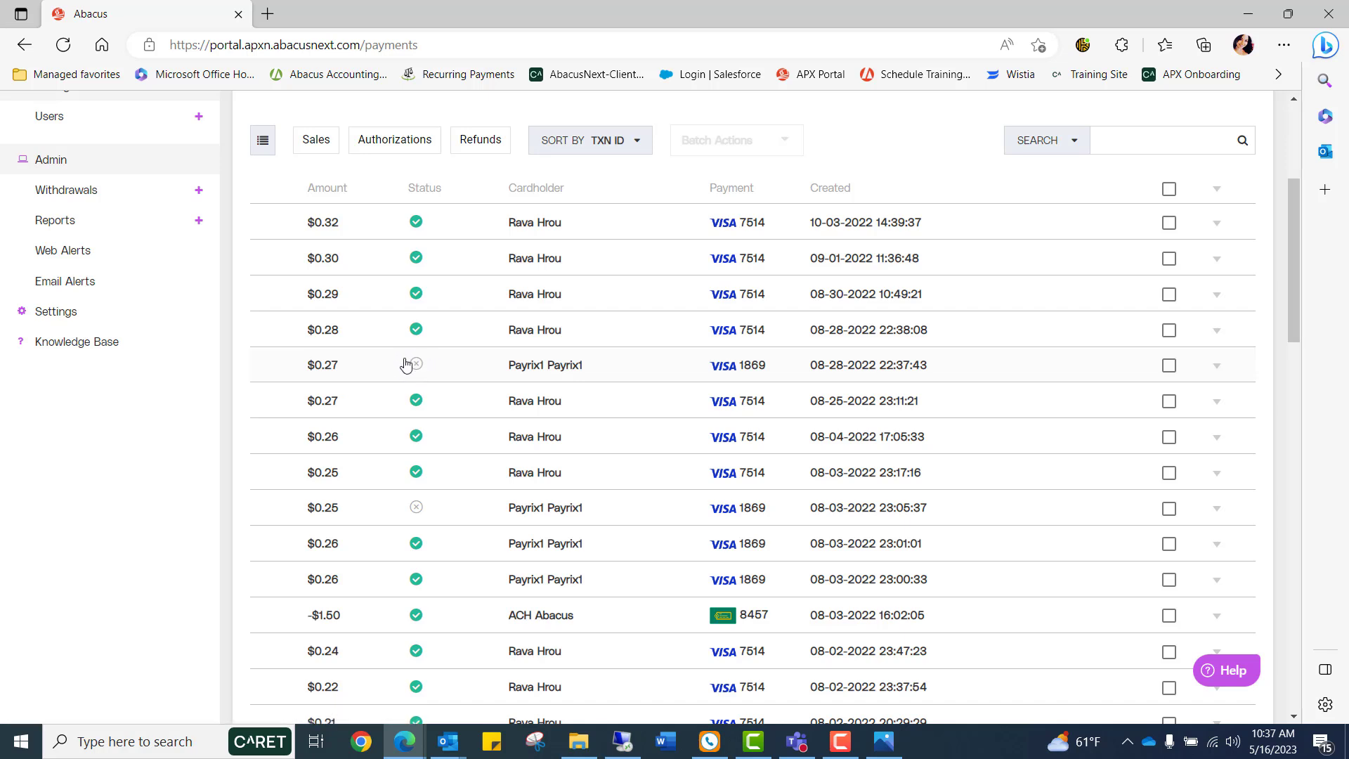
Open the failed $0.27 transaction's details and highlight its decline reason.
{"action": "left_click", "coordinate": [413, 373]}
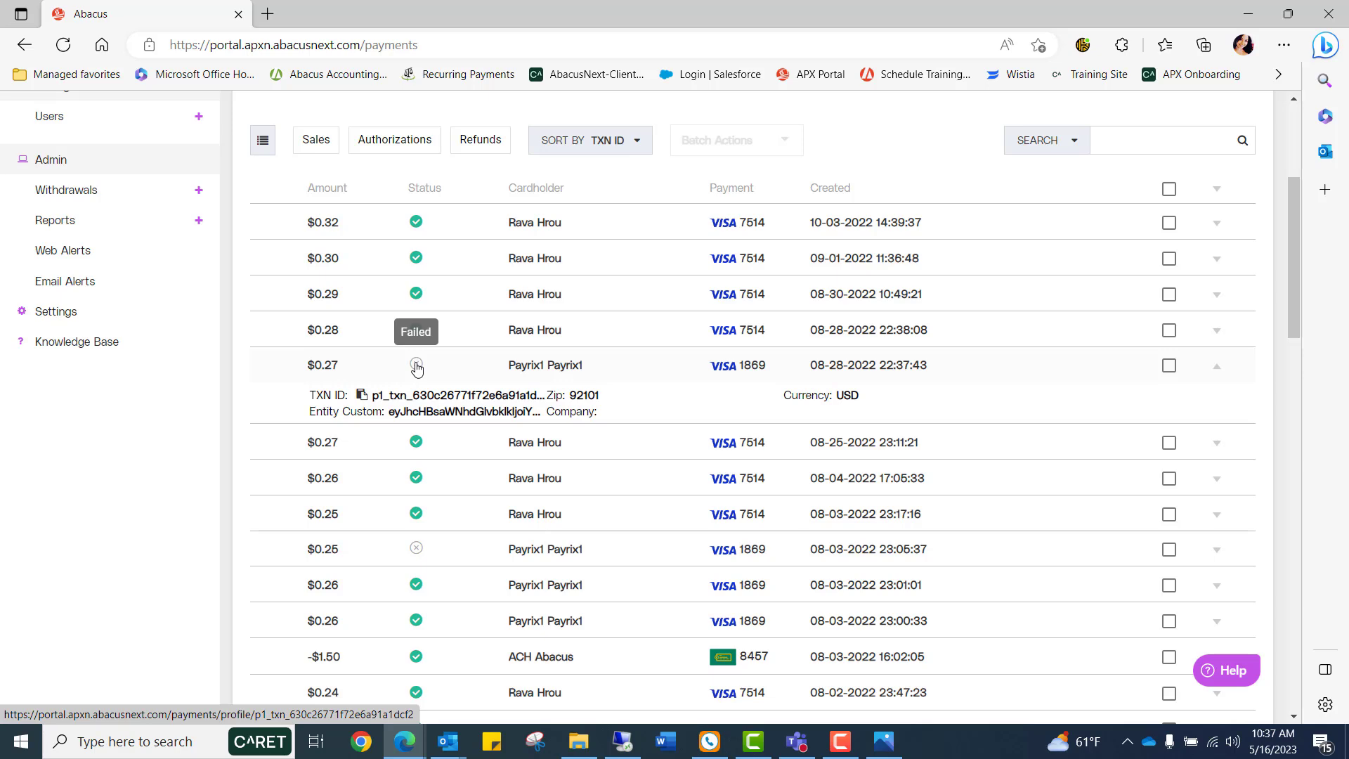
{"action": "left_click", "coordinate": [416, 366]}
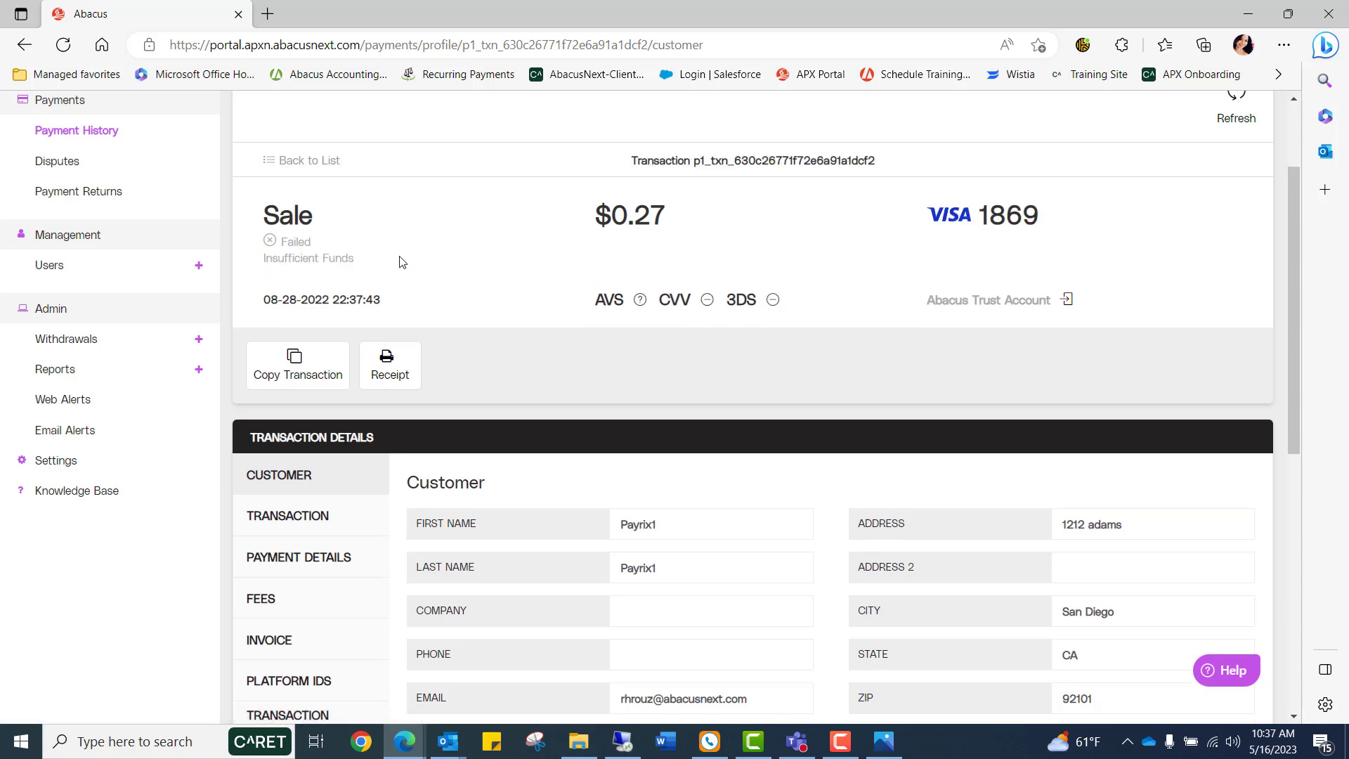
{"action": "left_click_drag", "start_coordinate": [378, 263], "coordinate": [267, 286]}
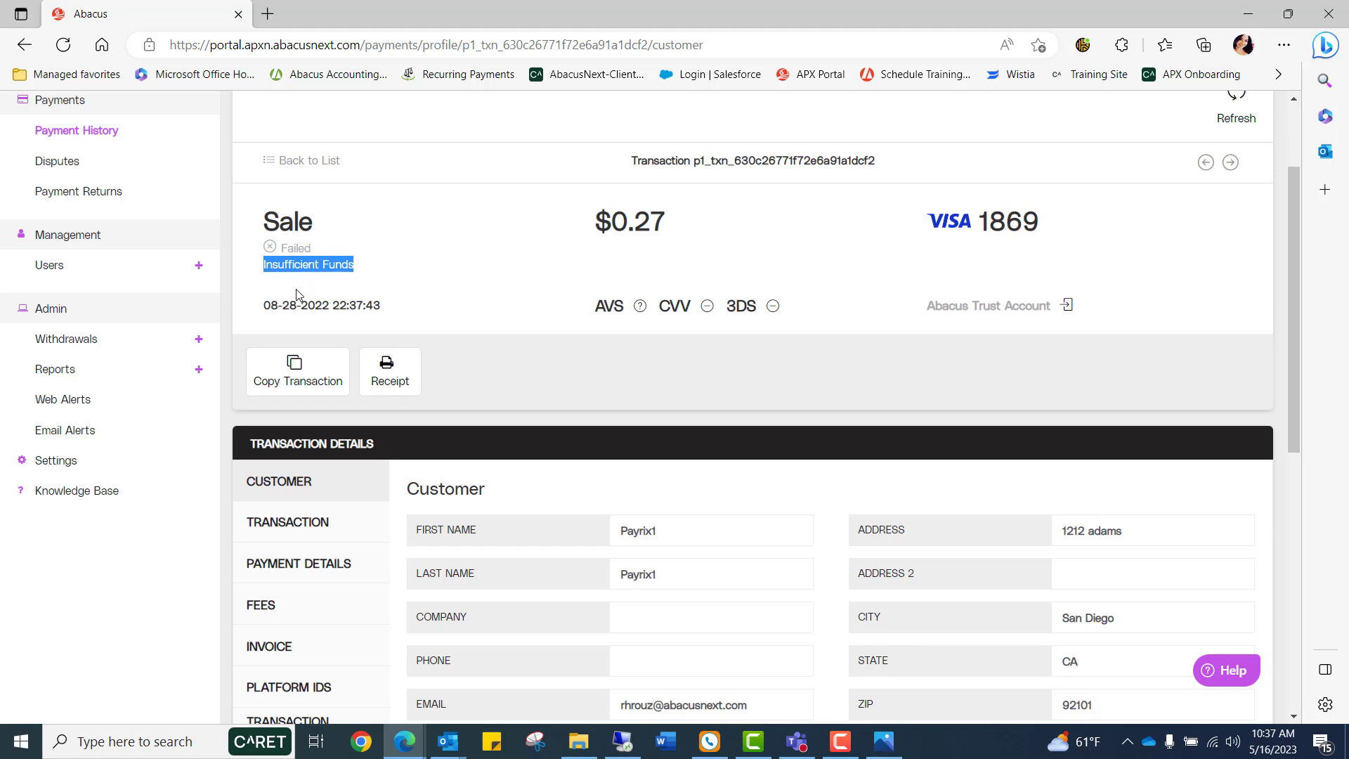
Review the Alerts section of the failed transaction's details.
{"action": "scroll", "coordinate": [296, 294], "scroll_direction": "down", "scroll_amount": 3}
{"action": "scroll", "coordinate": [296, 293], "scroll_direction": "down", "scroll_amount": 5}
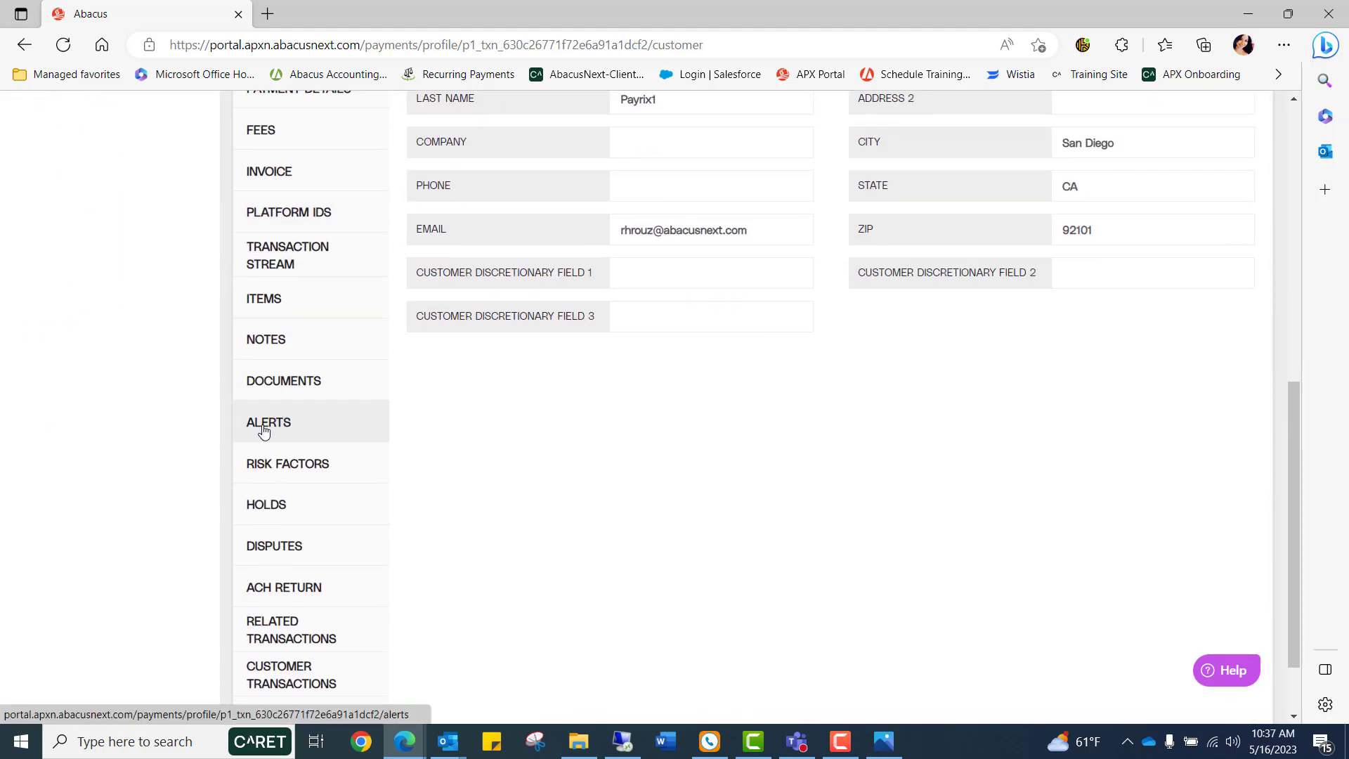
{"action": "left_click", "coordinate": [263, 430]}
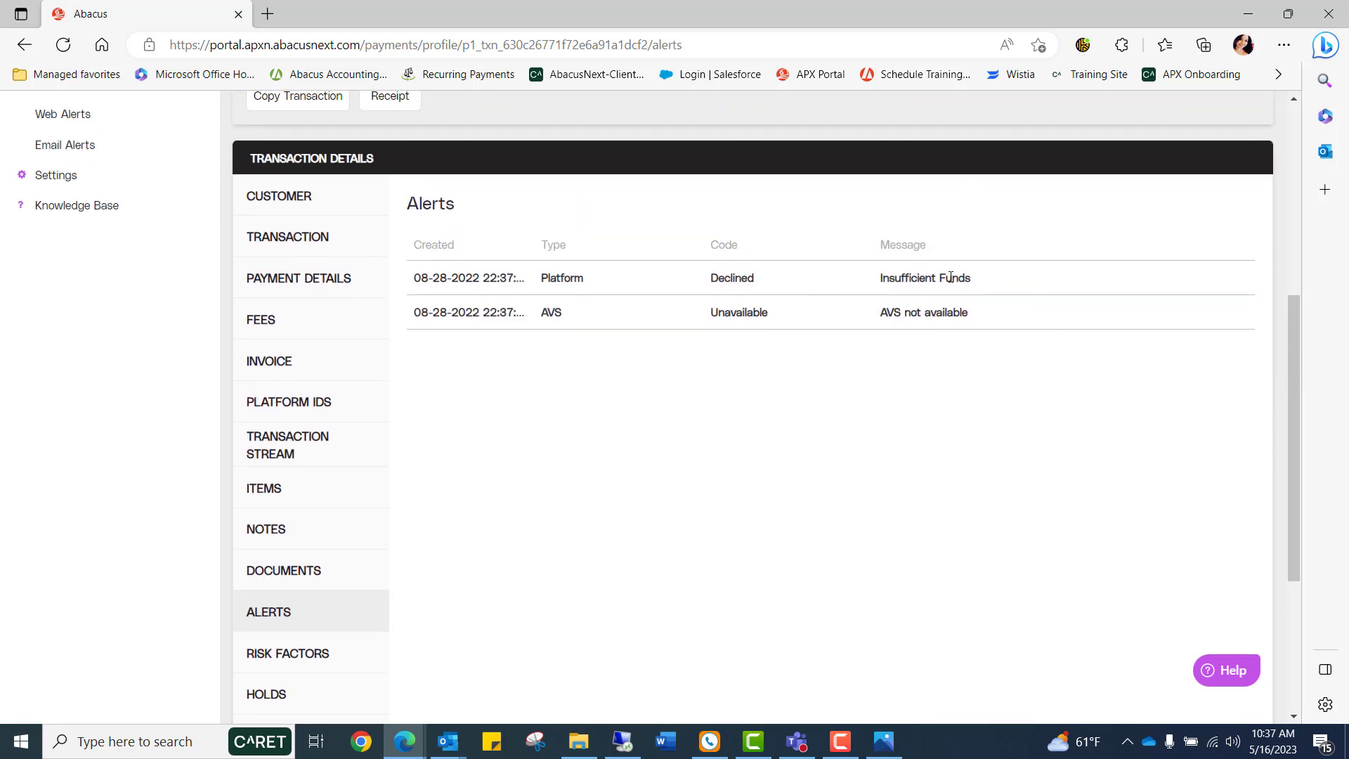
{"action": "double_click", "coordinate": [950, 278]}
{"action": "left_click", "coordinate": [1033, 285]}
{"action": "scroll", "coordinate": [624, 517], "scroll_direction": "up", "scroll_amount": 2}
{"action": "scroll", "coordinate": [604, 513], "scroll_direction": "up", "scroll_amount": 4}
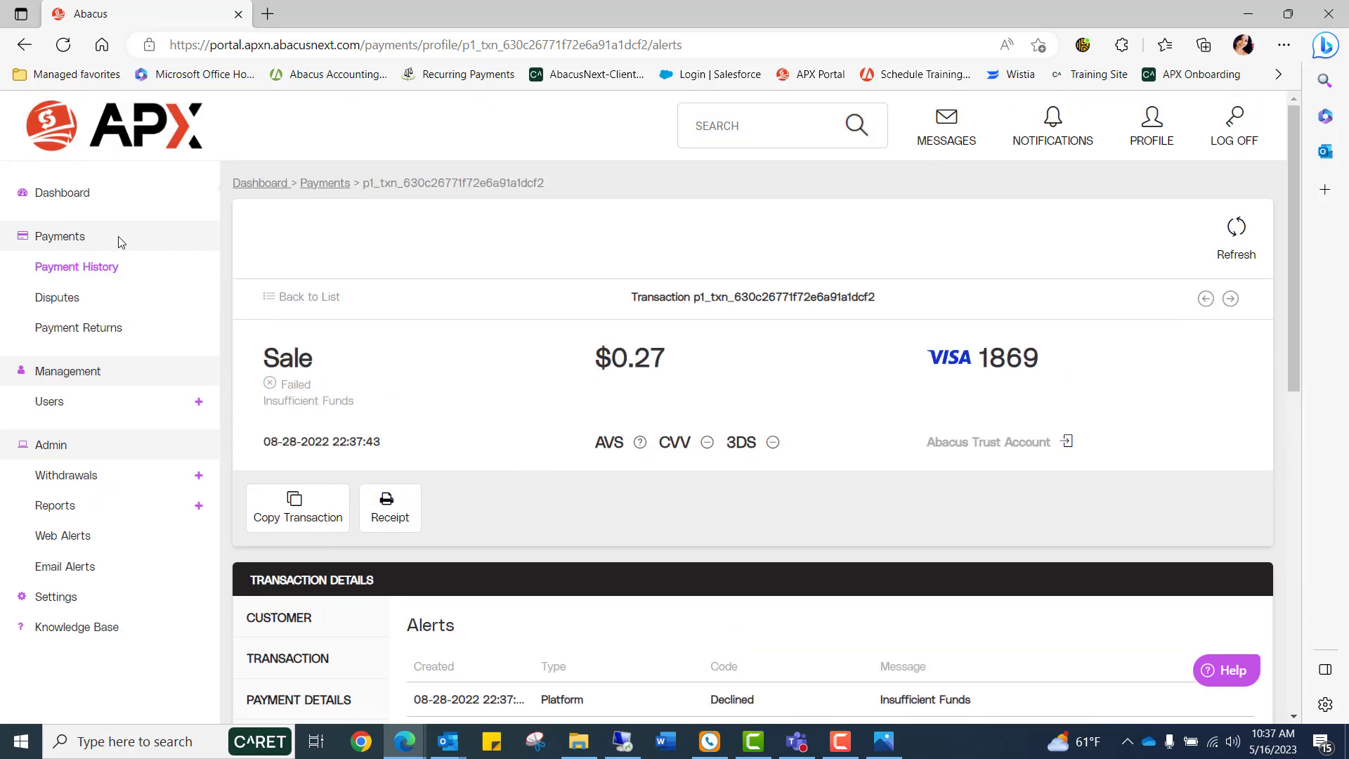
Visit the Disputes, Payment Returns and Users pages.
{"action": "left_click", "coordinate": [49, 301]}
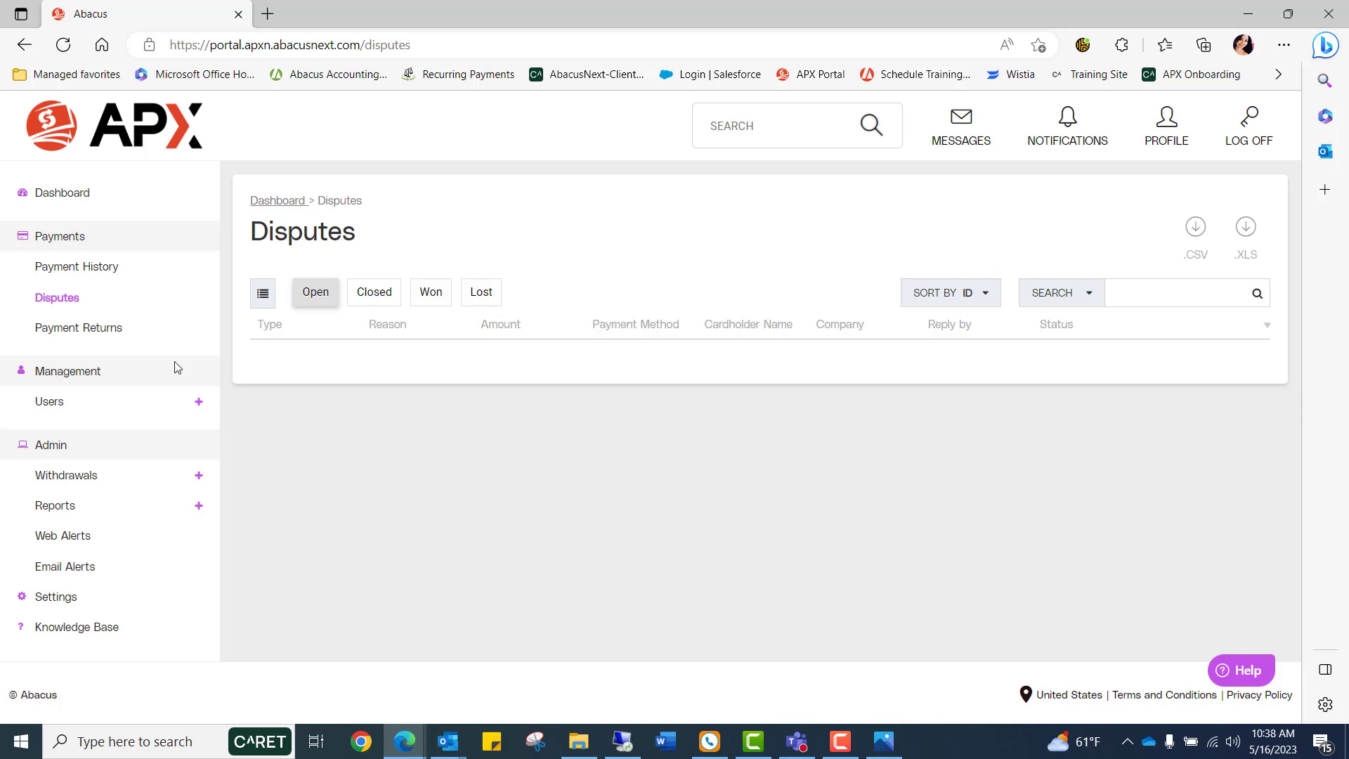
{"action": "left_click", "coordinate": [68, 334]}
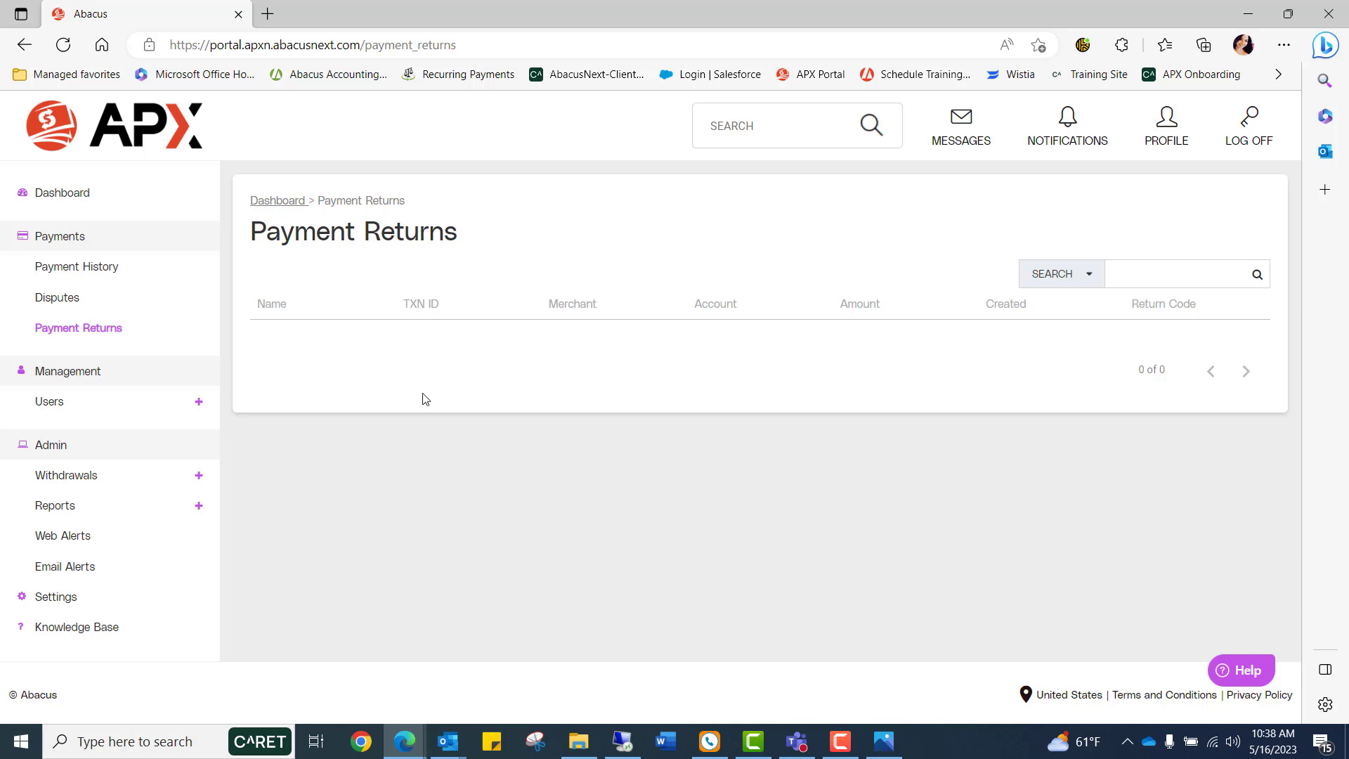
{"action": "left_click", "coordinate": [46, 404]}
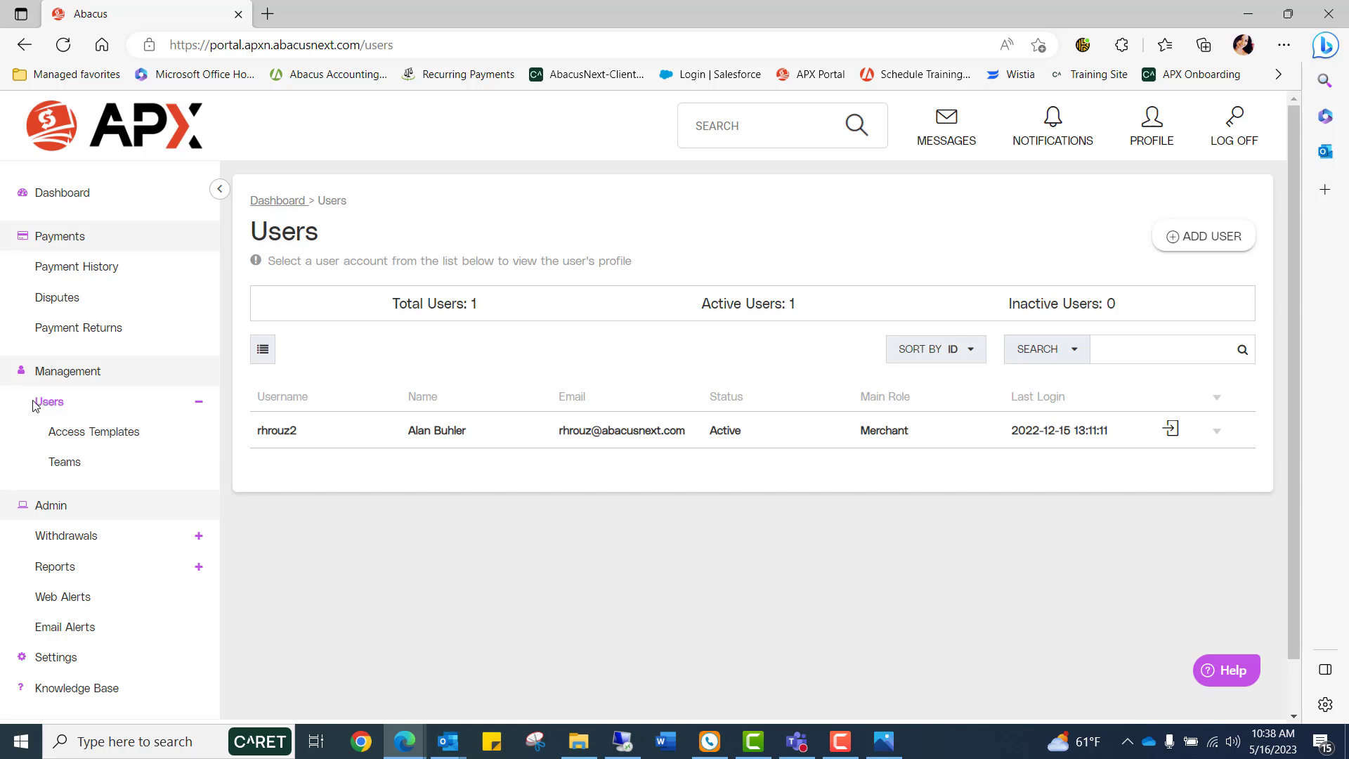
{"action": "left_click", "coordinate": [1200, 241]}
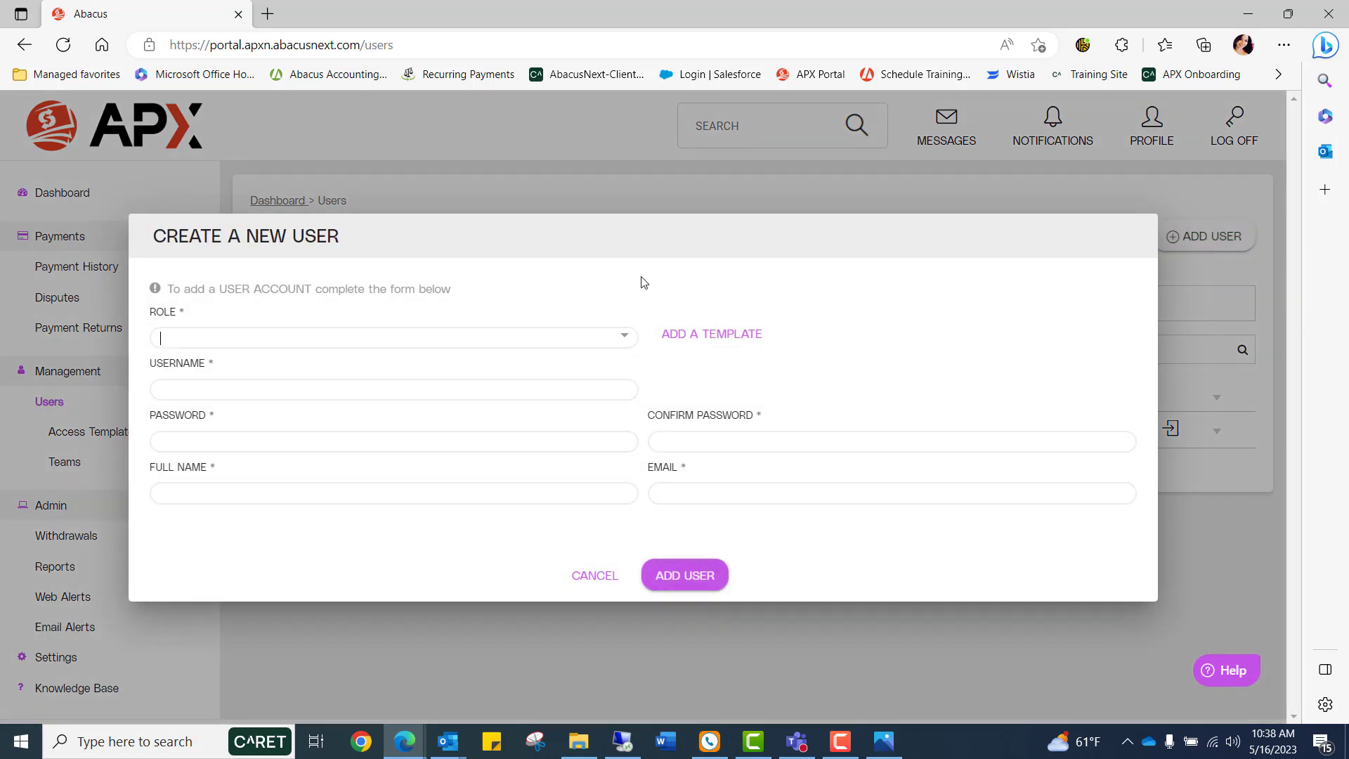
{"action": "left_click", "coordinate": [626, 341]}
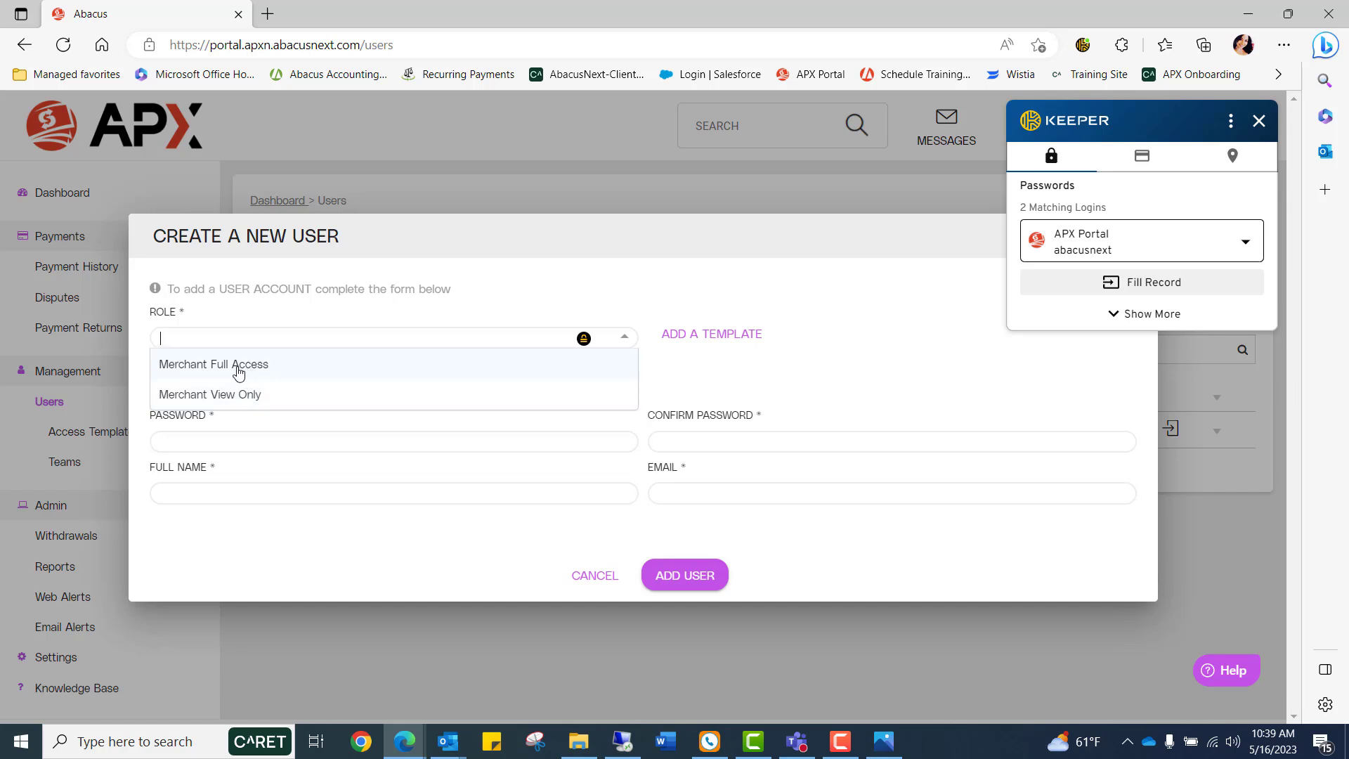
{"action": "left_click", "coordinate": [238, 373]}
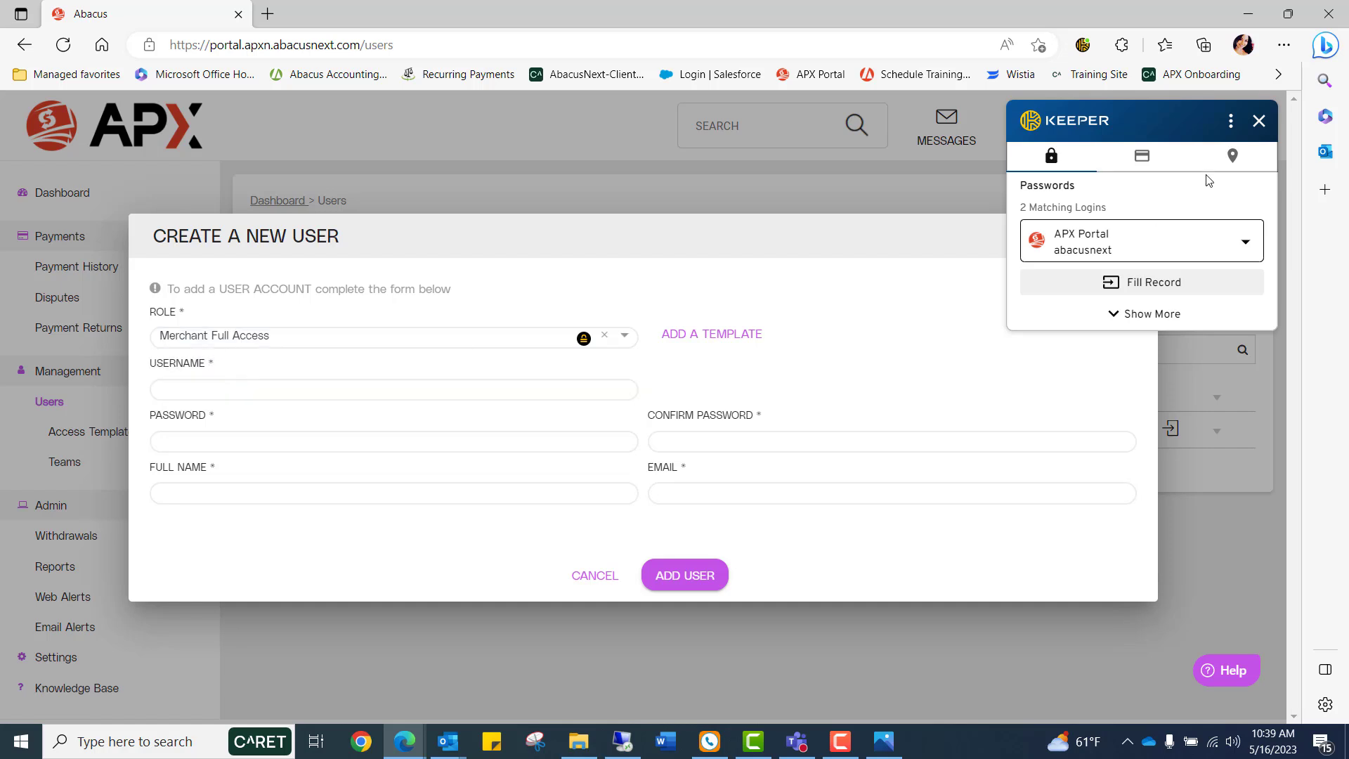
{"action": "left_click", "coordinate": [1258, 122]}
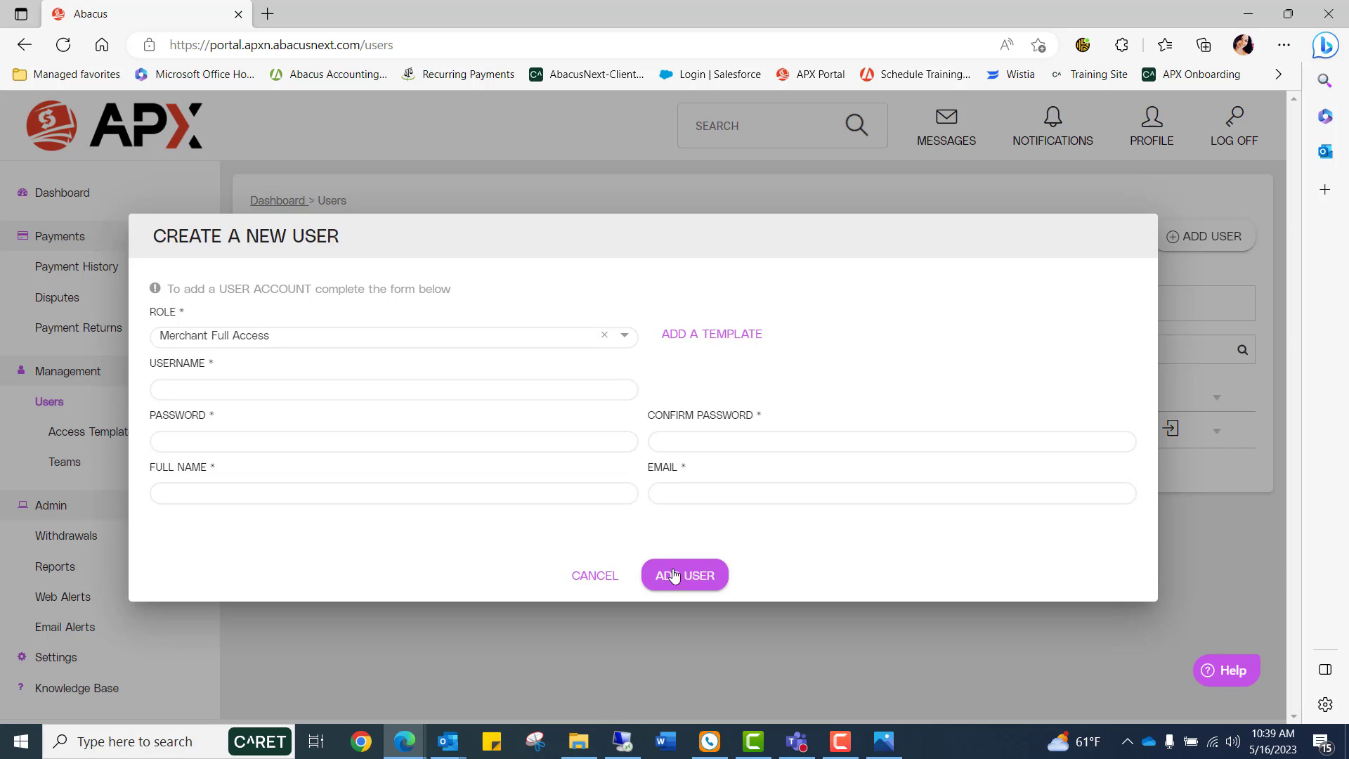
{"action": "left_click", "coordinate": [596, 576]}
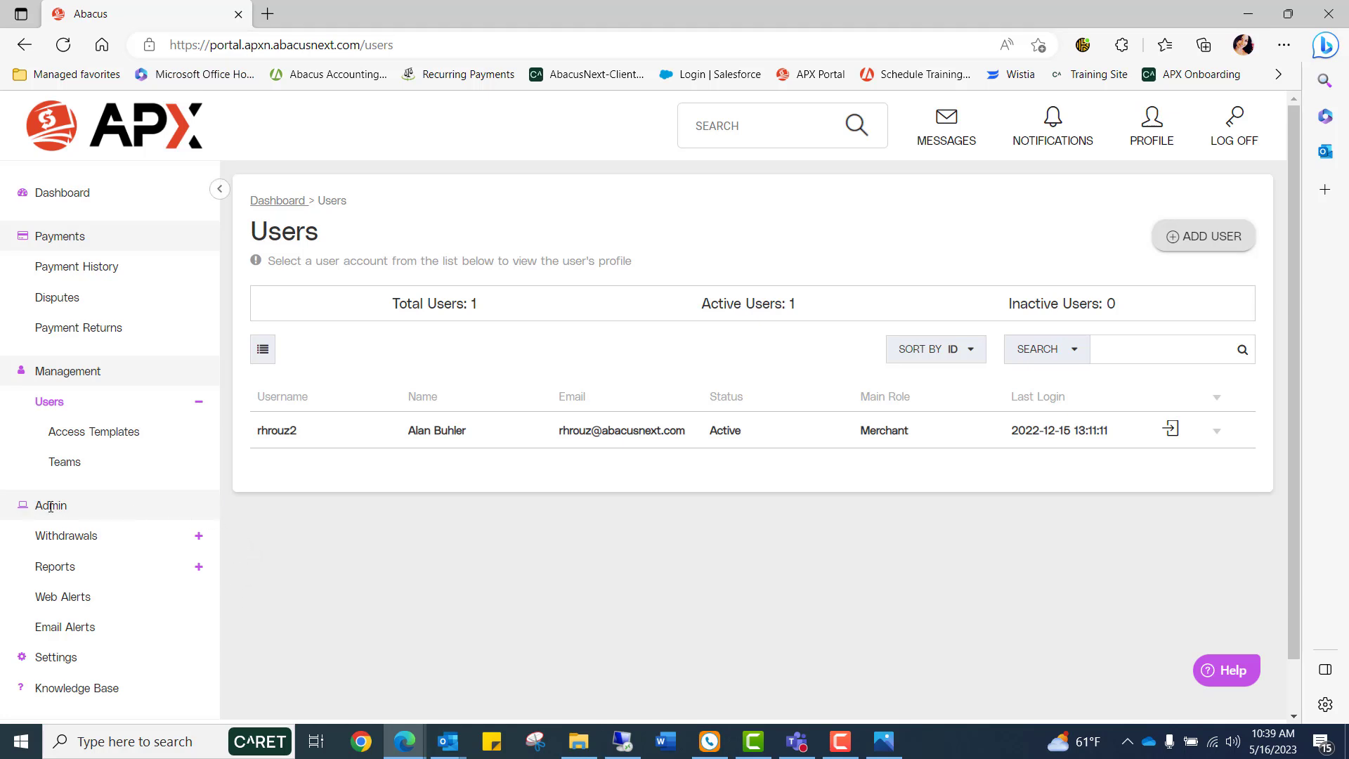
Open Withdrawals and review the withdrawal schedules and the full withdrawal history list.
{"action": "left_click", "coordinate": [68, 538]}
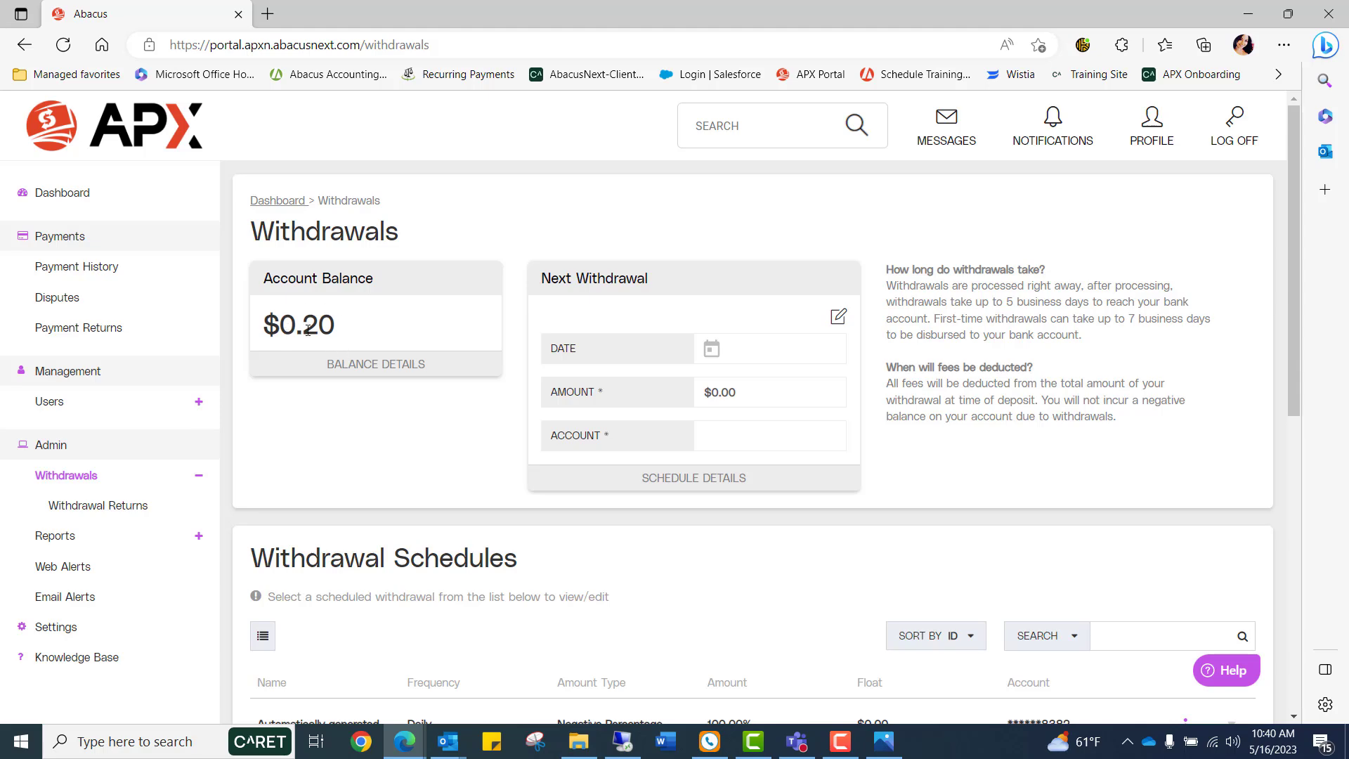
{"action": "scroll", "coordinate": [366, 458], "scroll_direction": "down", "scroll_amount": 3}
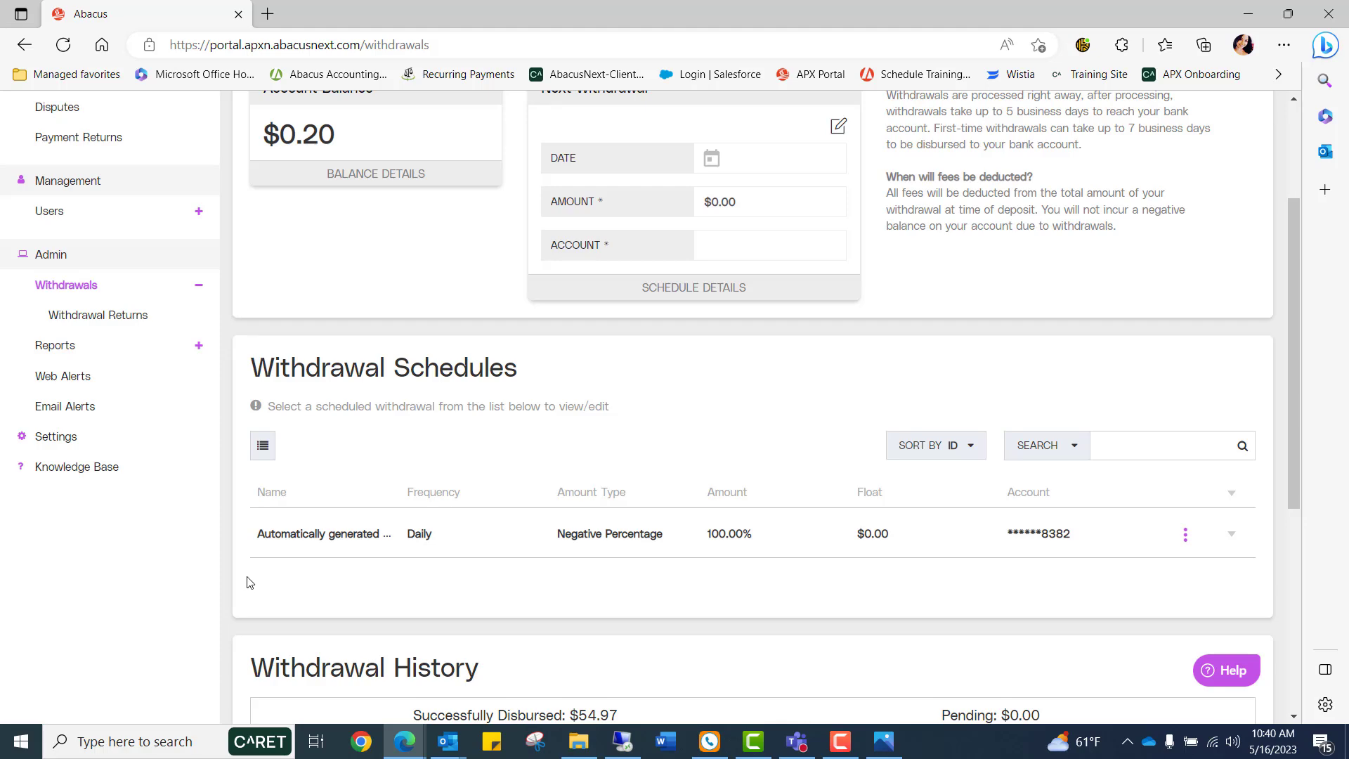
{"action": "scroll", "coordinate": [247, 582], "scroll_direction": "down", "scroll_amount": 5}
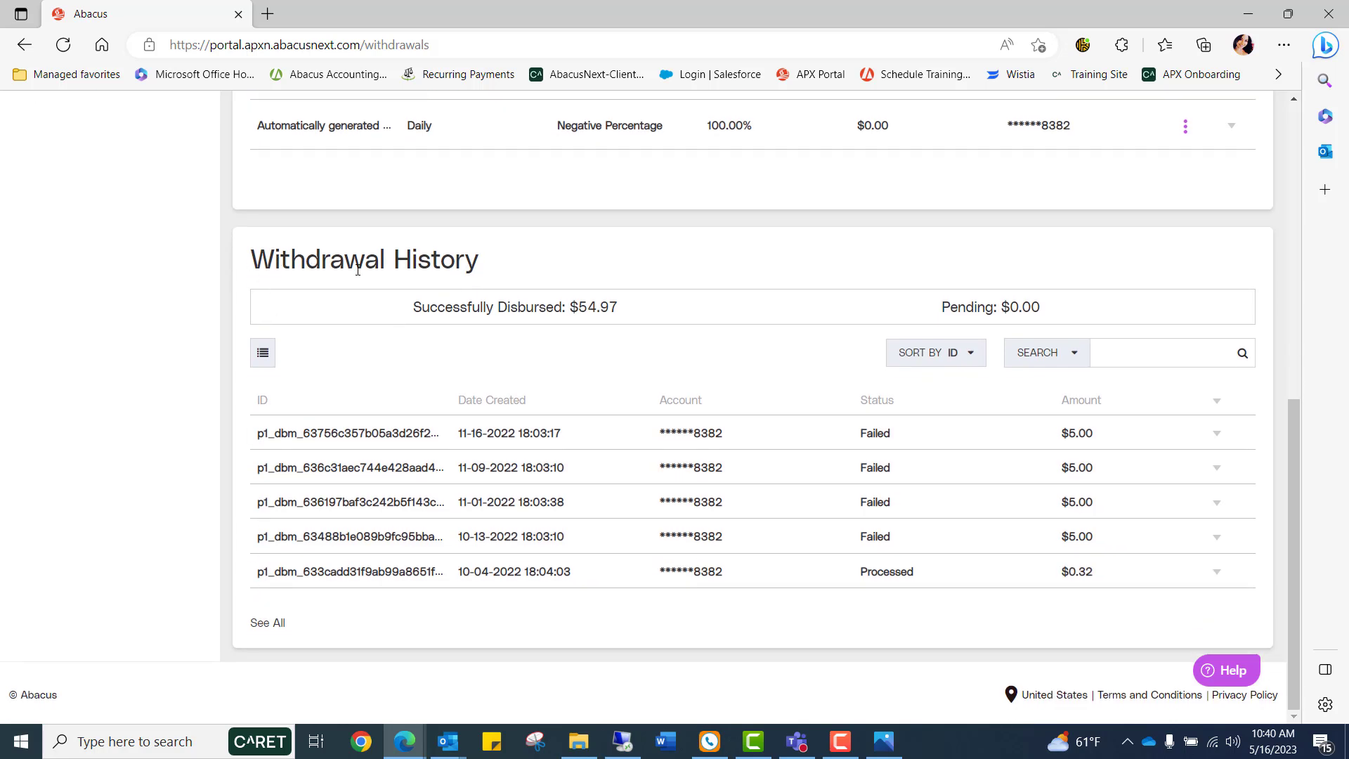
{"action": "left_click", "coordinate": [265, 625]}
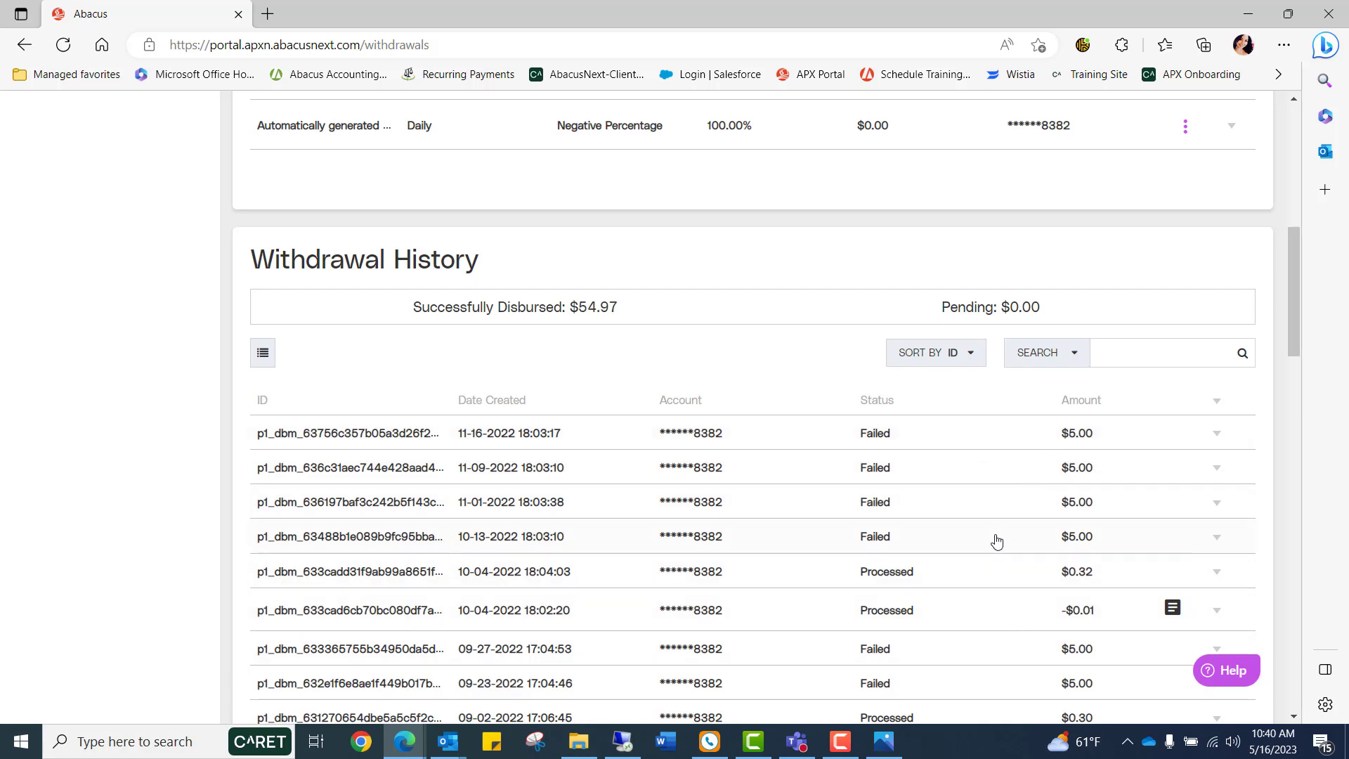
{"action": "scroll", "coordinate": [996, 540], "scroll_direction": "down", "scroll_amount": 1}
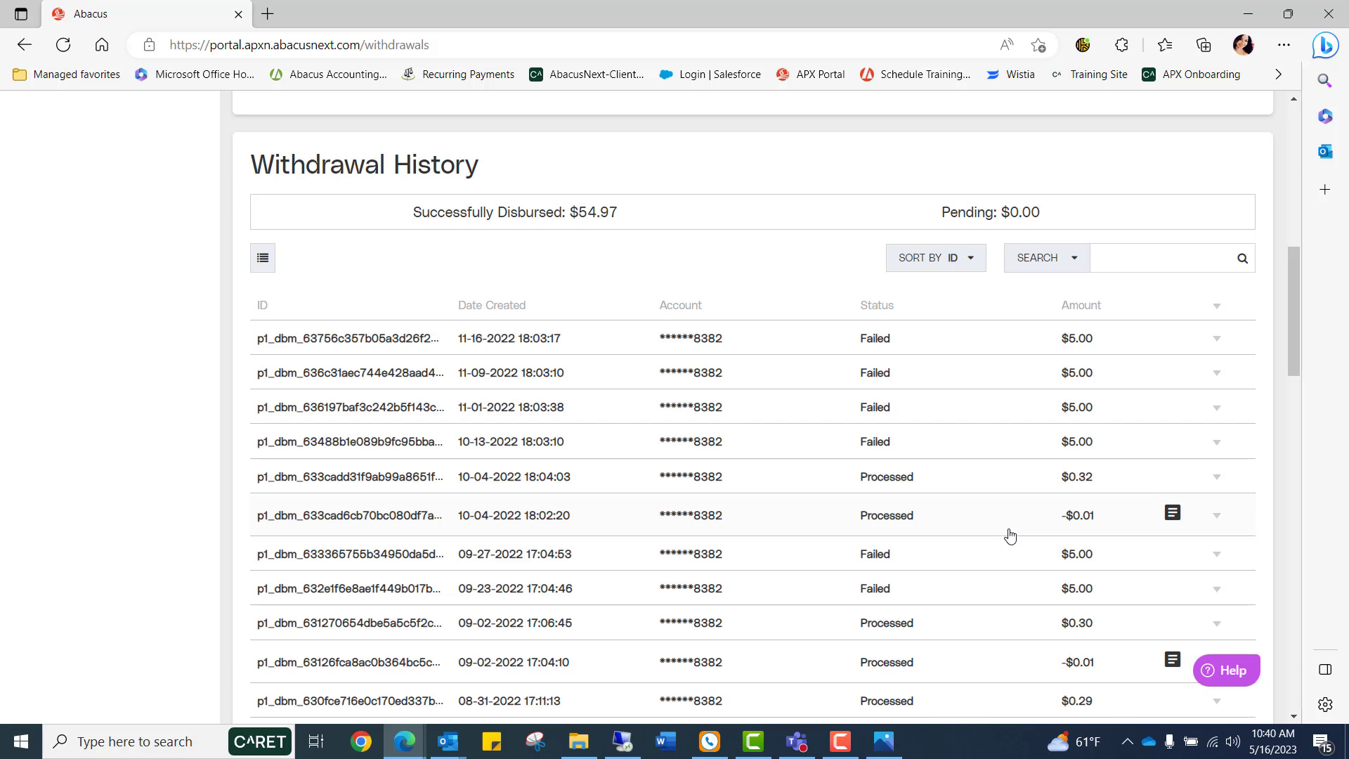
{"action": "left_click_drag", "start_coordinate": [1094, 515], "coordinate": [1061, 515]}
{"action": "left_click_drag", "start_coordinate": [924, 499], "coordinate": [442, 482]}
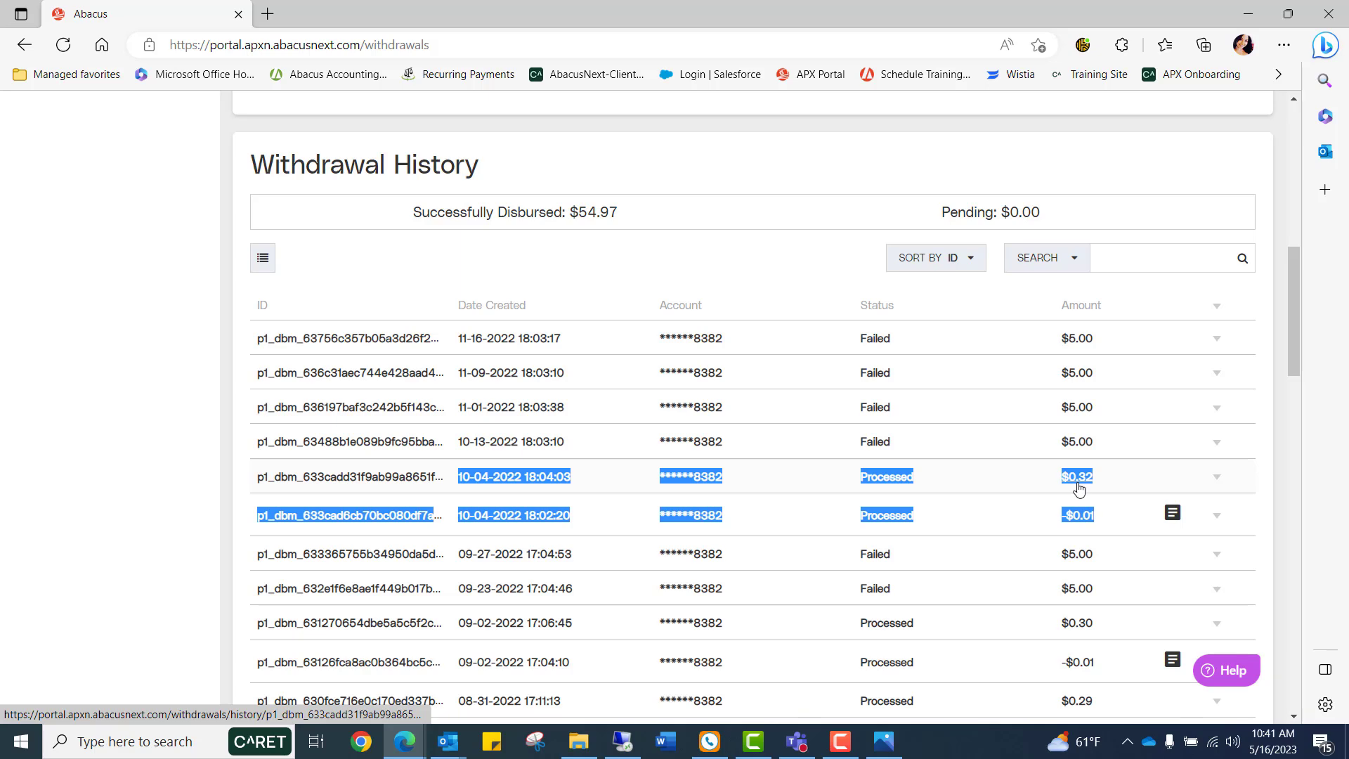
Open the Transactions email alerts and switch off the Transaction Created alert.
{"action": "scroll", "coordinate": [492, 513], "scroll_direction": "up", "scroll_amount": 8}
{"action": "left_click", "coordinate": [67, 566]}
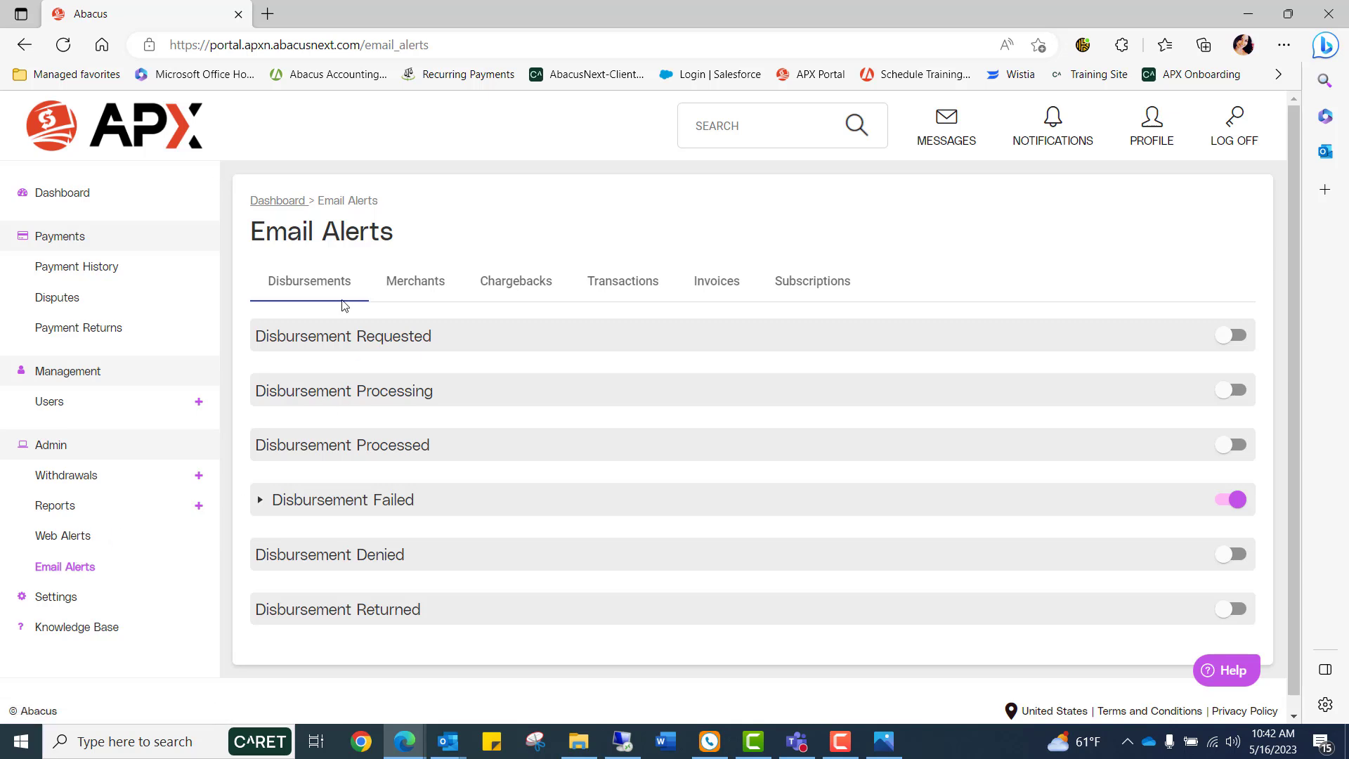
{"action": "left_click", "coordinate": [623, 284]}
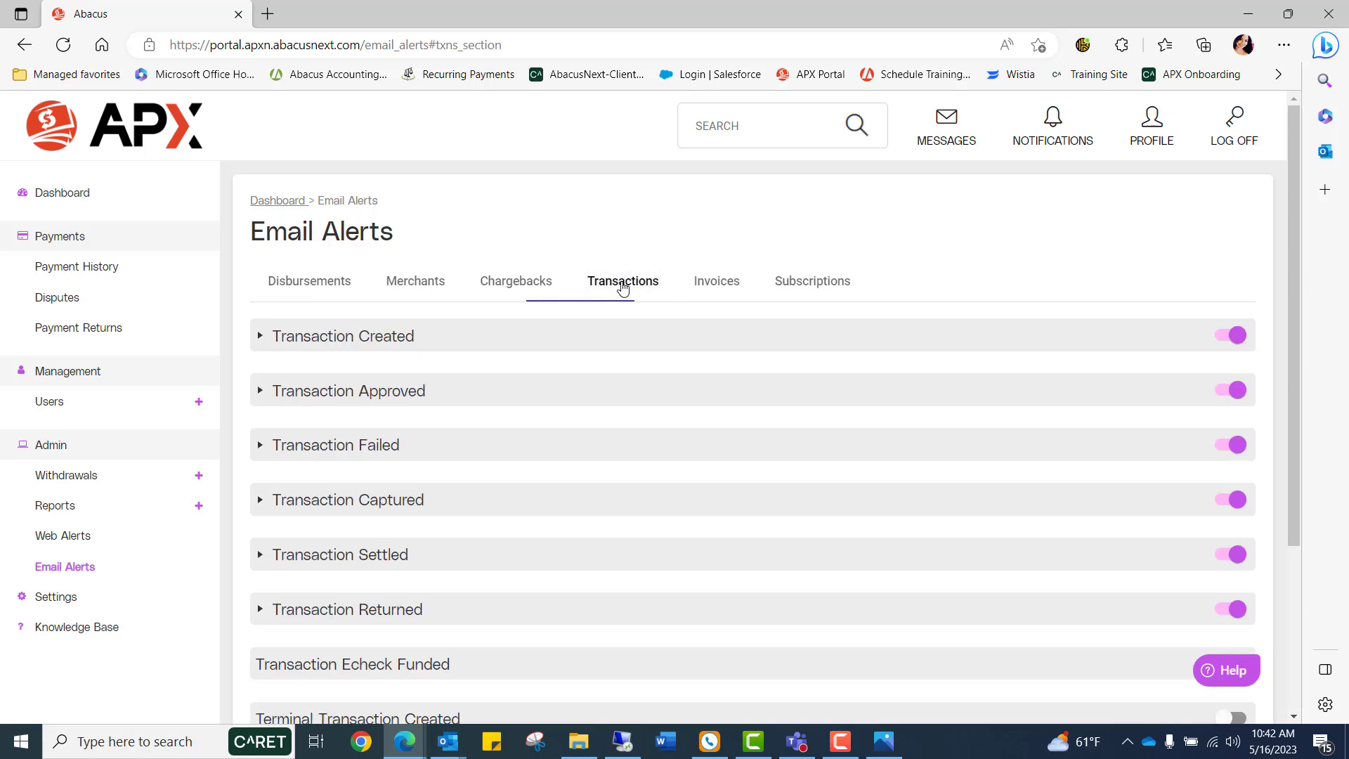
{"action": "left_click", "coordinate": [261, 337]}
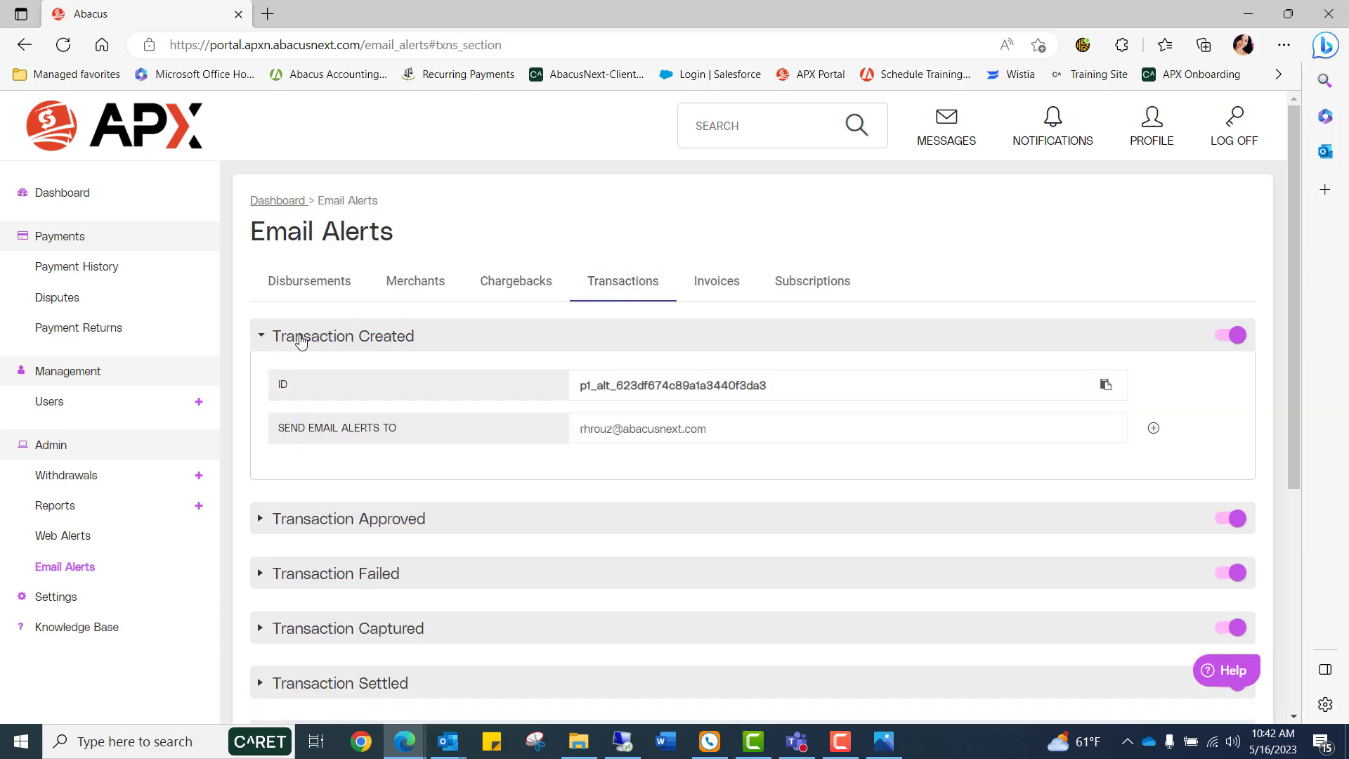
{"action": "left_click", "coordinate": [261, 341]}
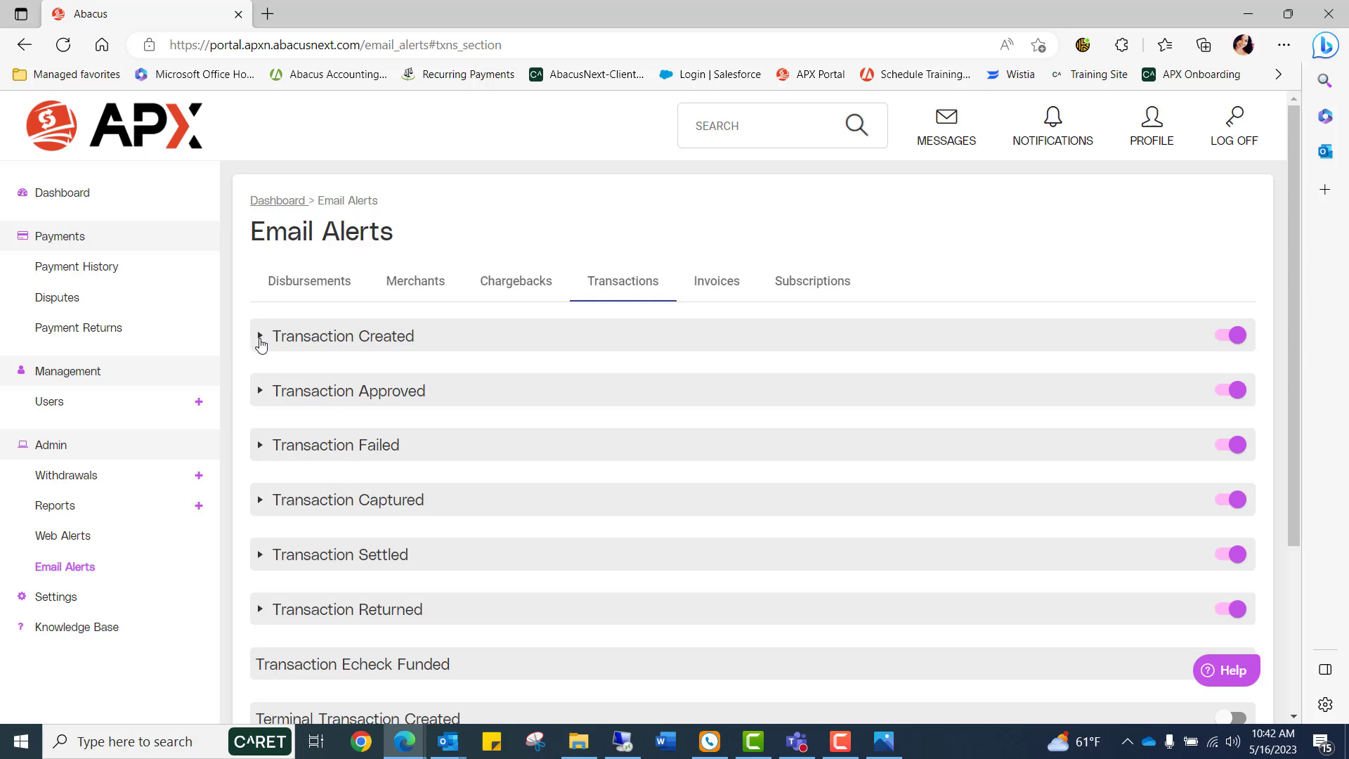
{"action": "left_click", "coordinate": [1236, 337]}
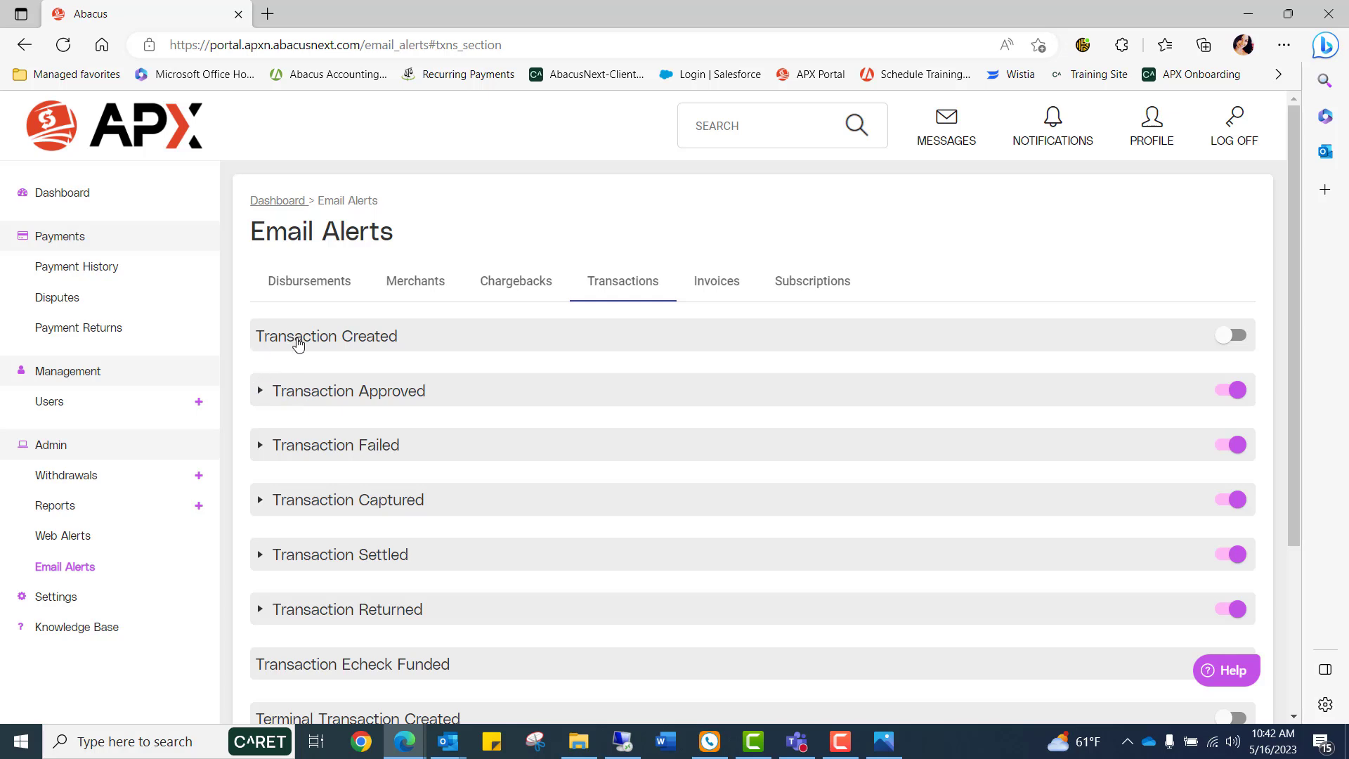
Expand the Transaction Approved alert and review its recipient e-mail address.
{"action": "left_click", "coordinate": [261, 392]}
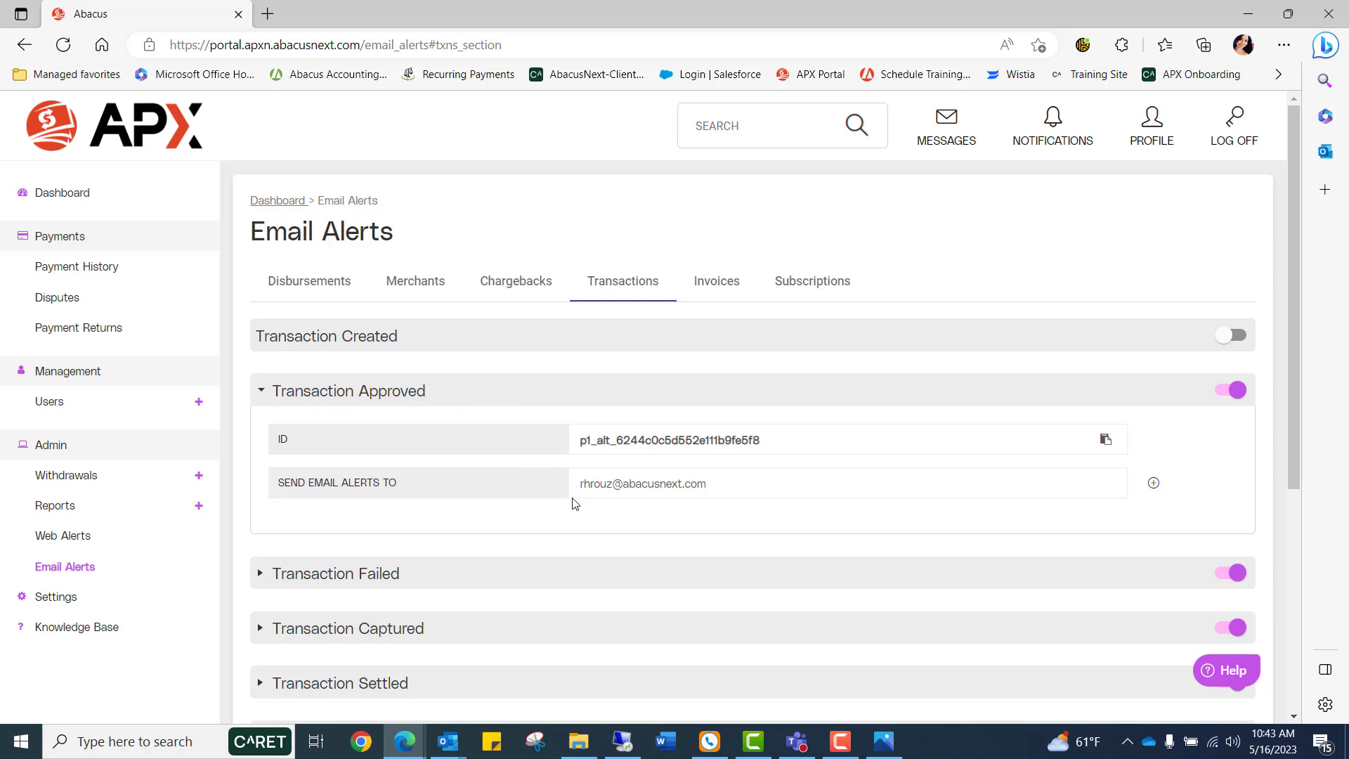
{"action": "mouse_move", "coordinate": [580, 487]}
{"action": "left_mouse_down"}
{"action": "mouse_move", "coordinate": [705, 483]}
{"action": "mouse_move", "coordinate": [555, 487]}
{"action": "left_mouse_up"}
{"action": "left_click_drag", "start_coordinate": [705, 483], "coordinate": [581, 515]}
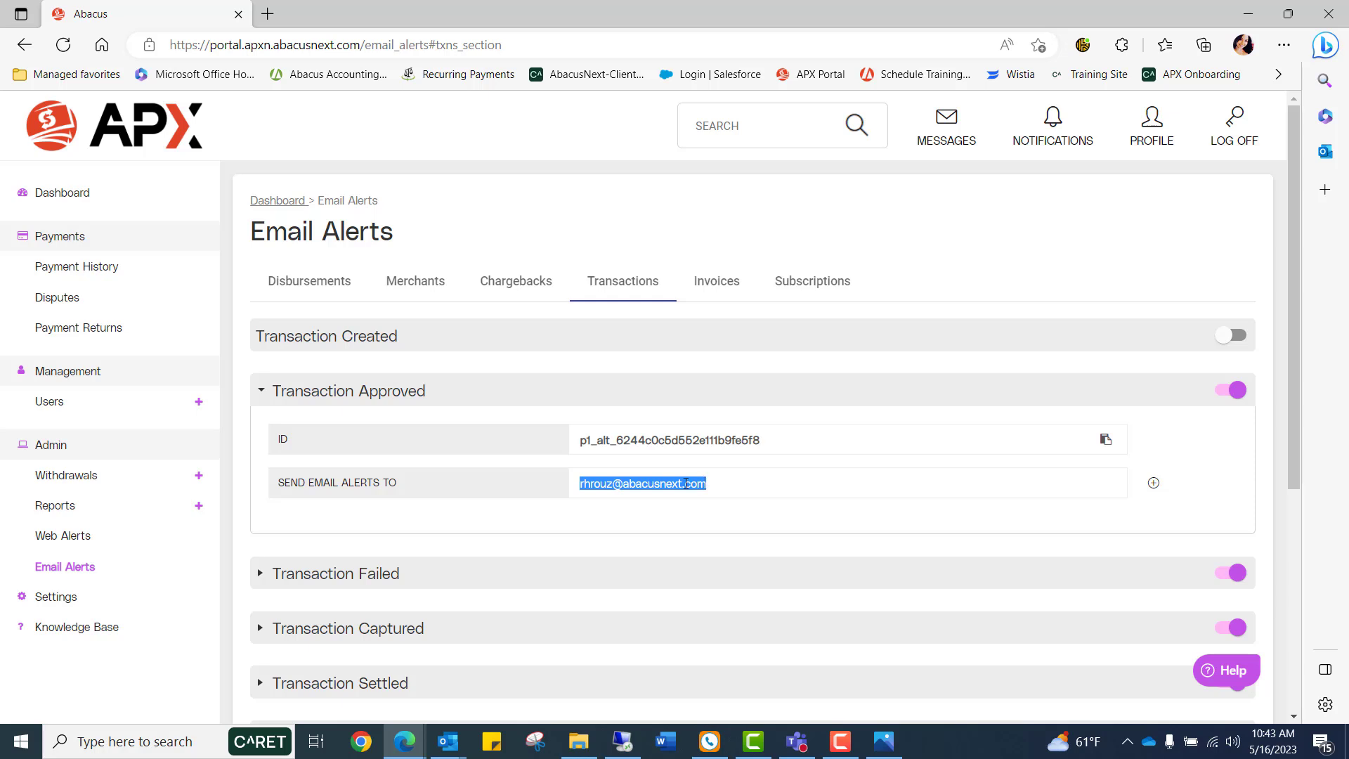
{"action": "left_click", "coordinate": [641, 494]}
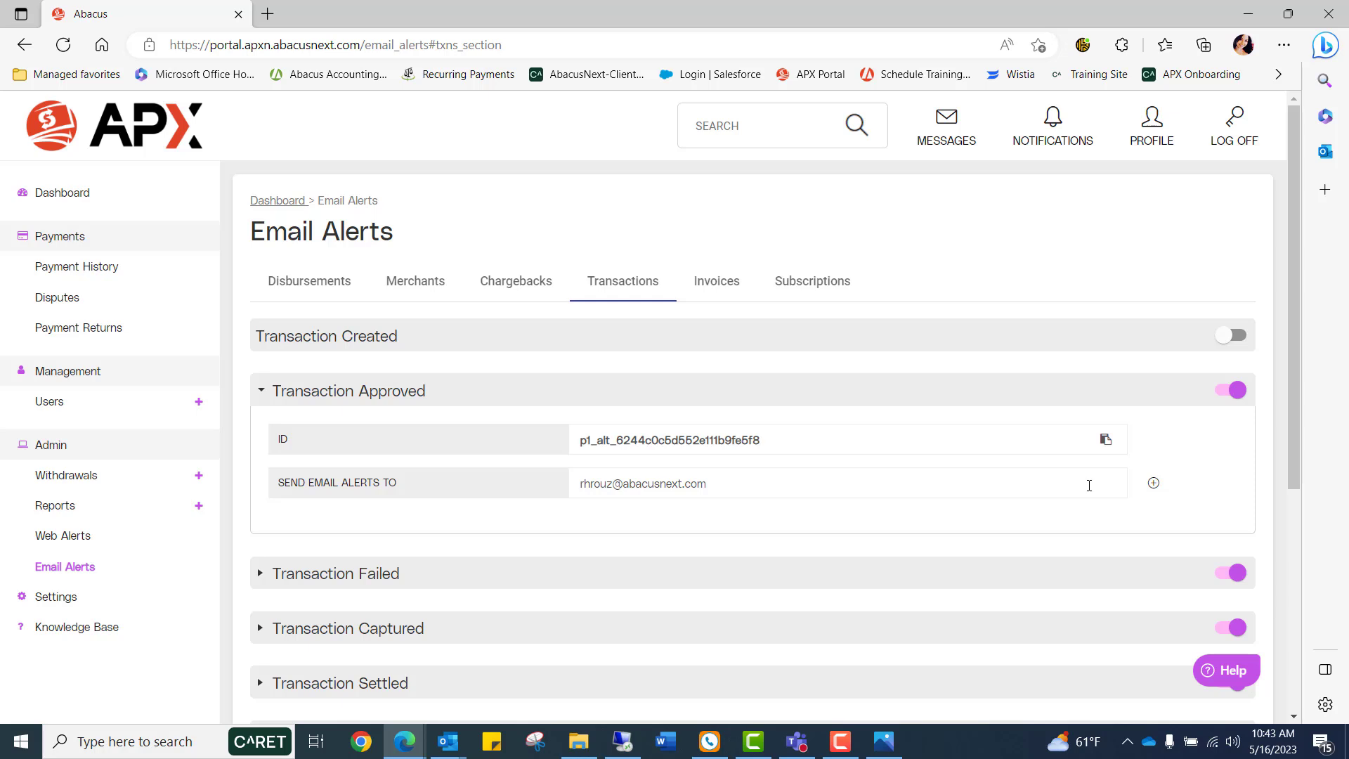
{"action": "left_click", "coordinate": [1153, 483]}
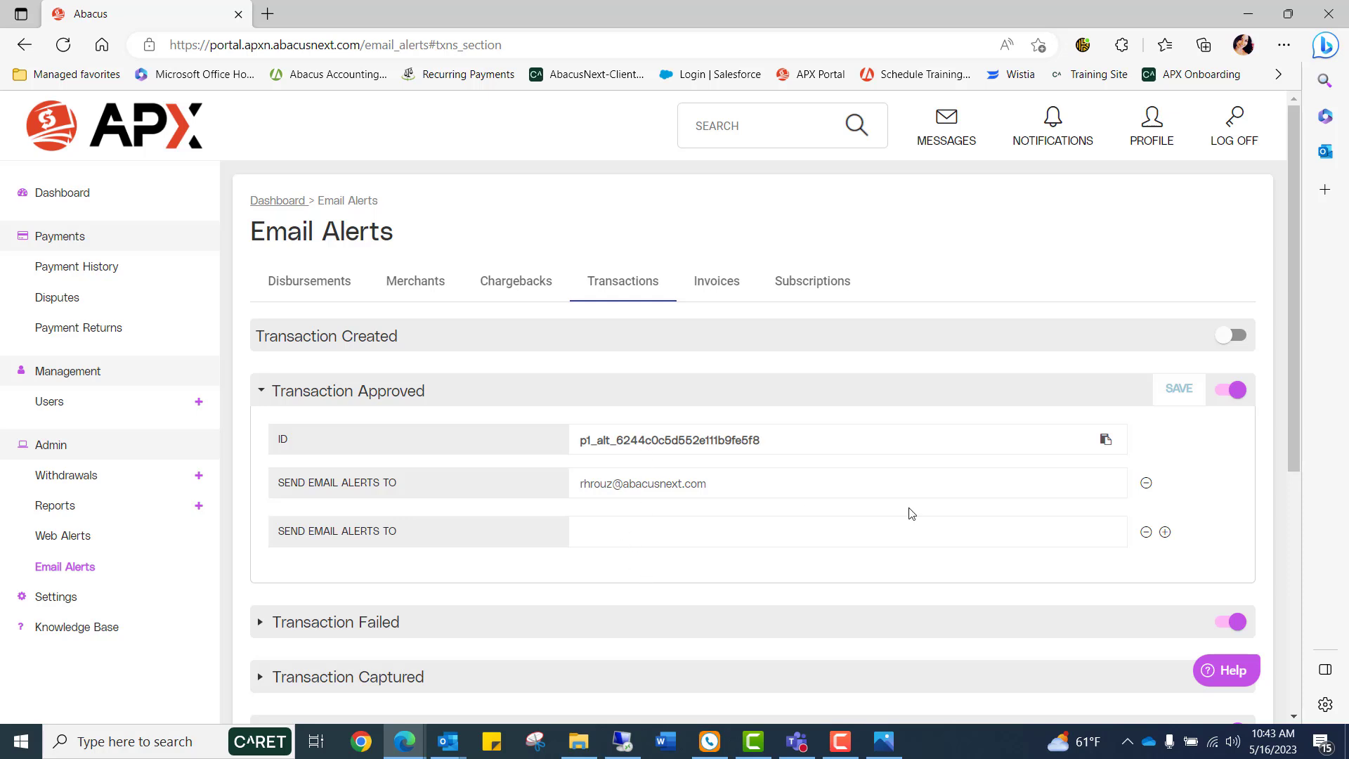
{"action": "left_click", "coordinate": [1146, 532]}
{"action": "left_click", "coordinate": [1175, 391]}
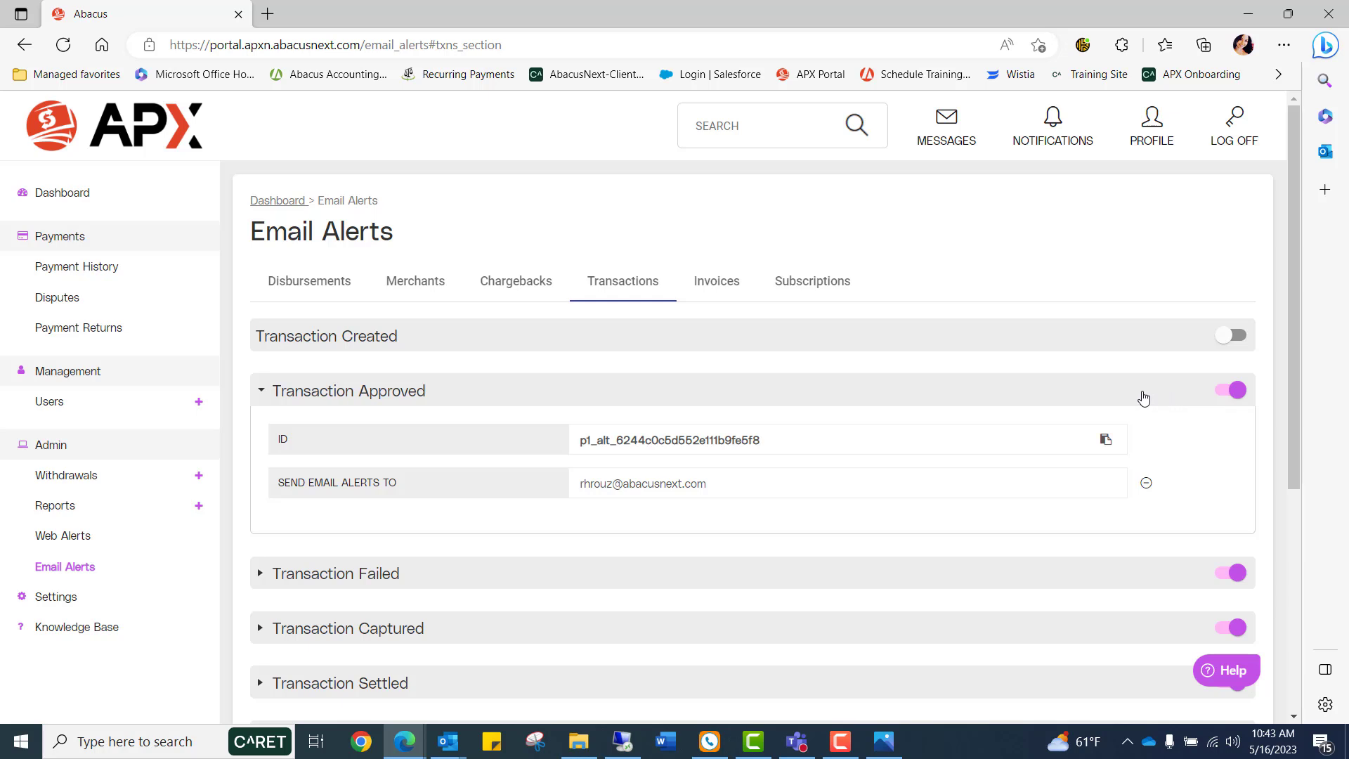
Collapse the Transaction Approved alert and return to the Dashboard.
{"action": "left_click", "coordinate": [264, 389]}
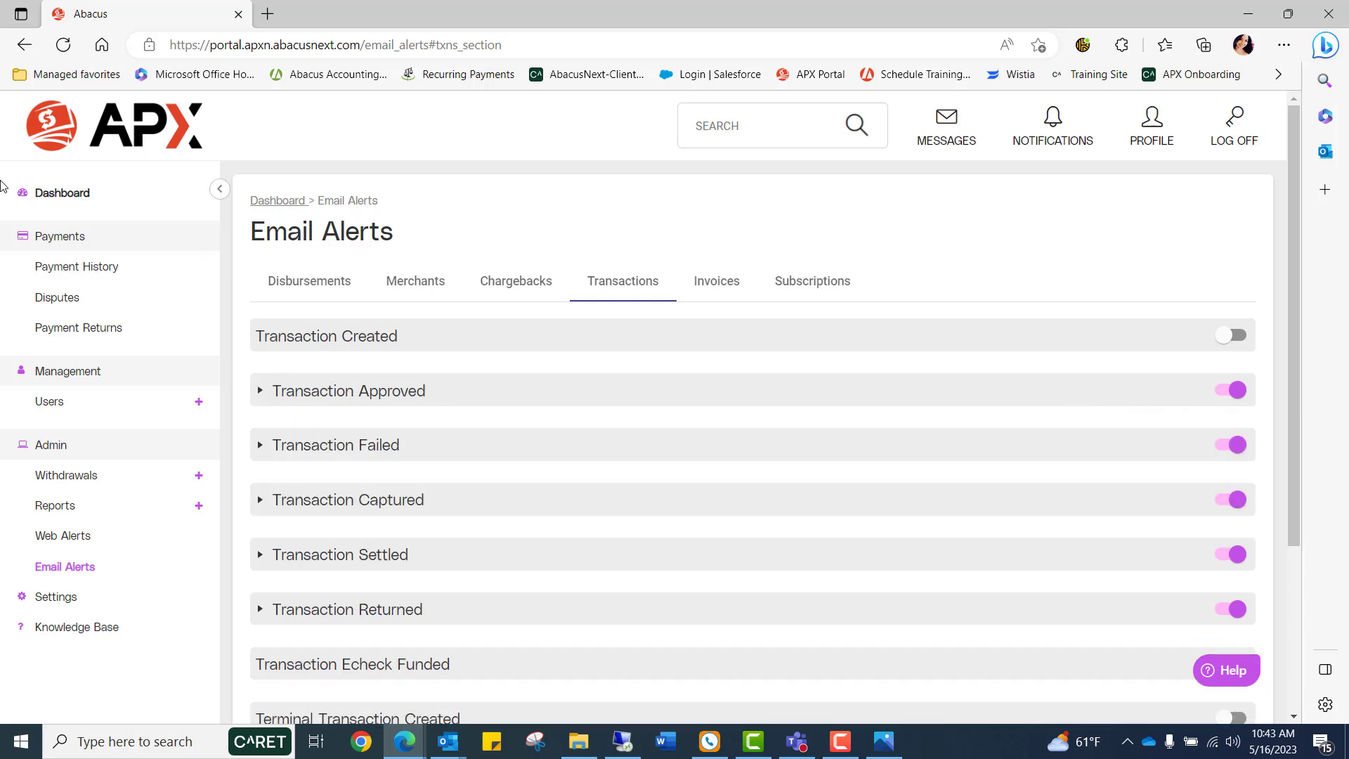
{"action": "left_click", "coordinate": [53, 202]}
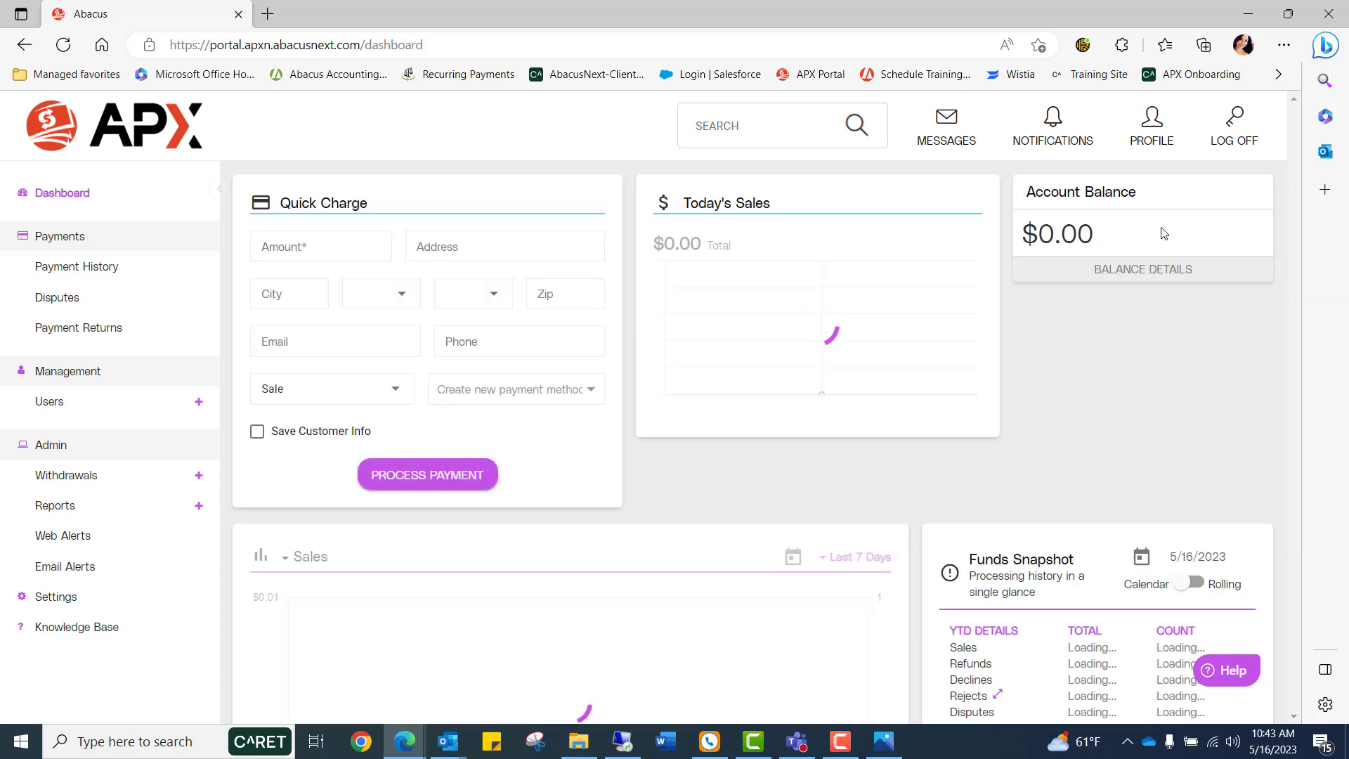